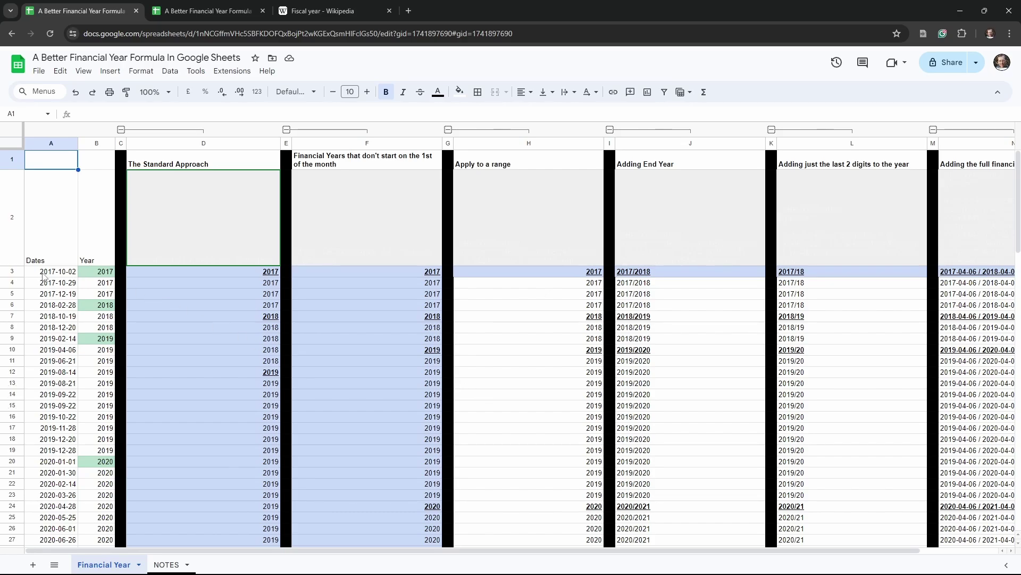
Scroll through the finished example dates, starting from 2017-10-02 in A3.
scroll(59, 282, "down", 5)
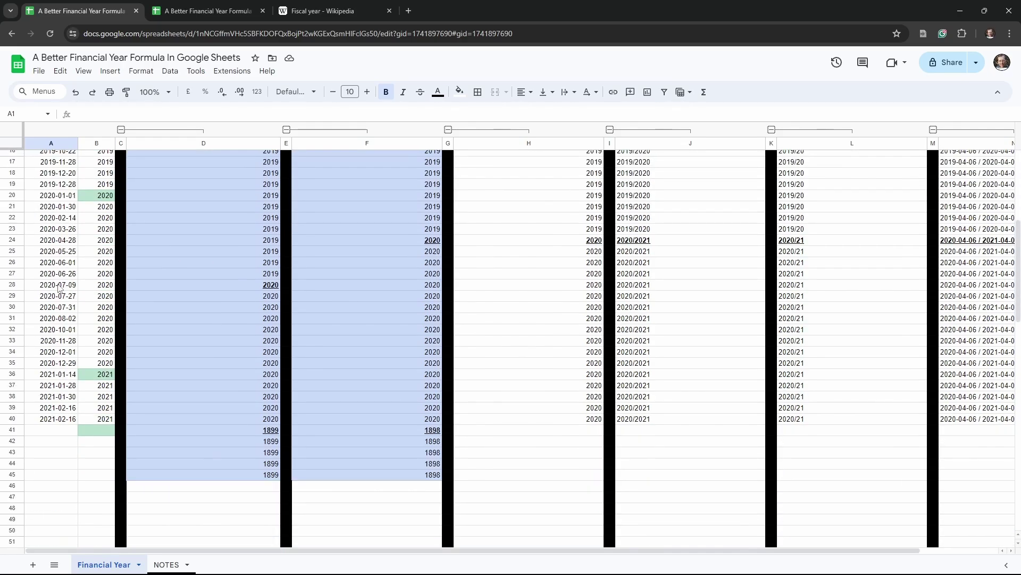
scroll(80, 282, "up", 6)
key("Down")
key("Down")
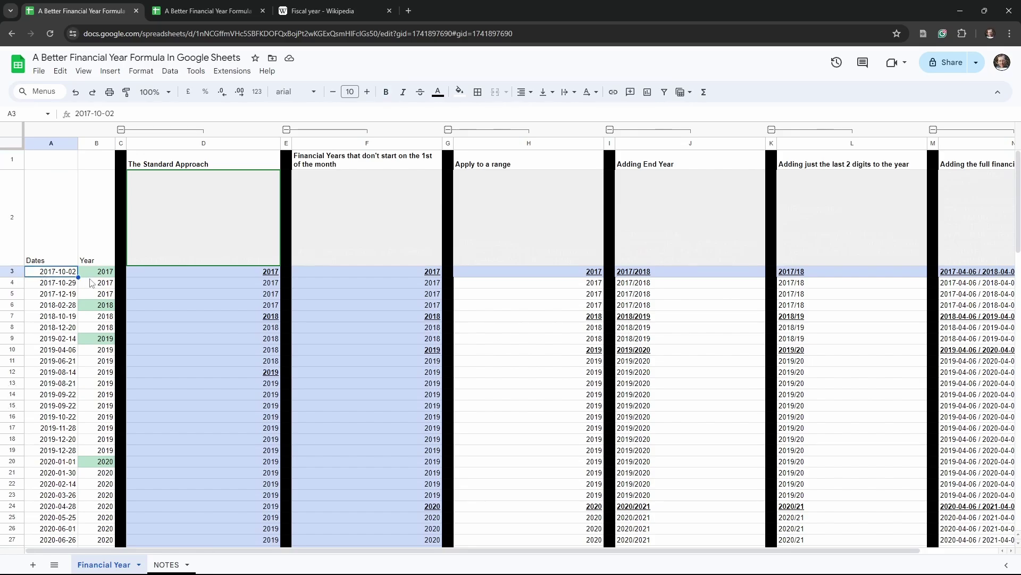
scroll(104, 303, "down", 5)
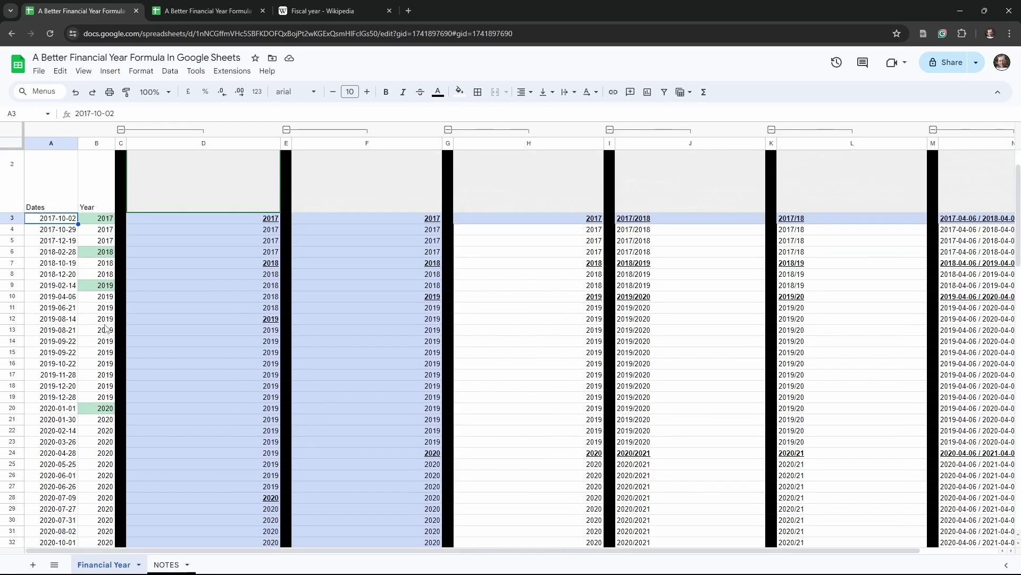
scroll(103, 293, "up", 6)
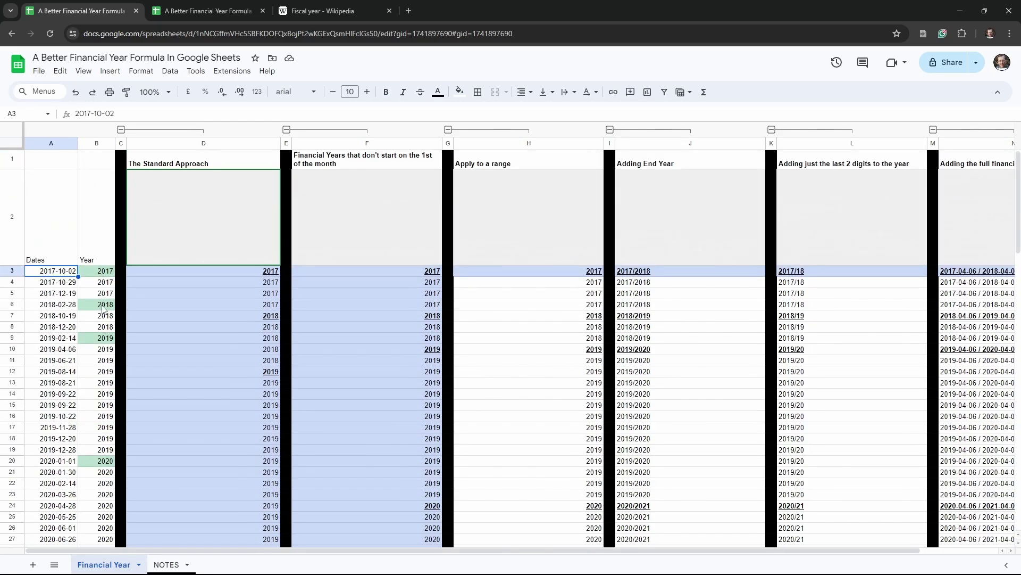
scroll(101, 425, "down", 2)
scroll(101, 341, "up", 2)
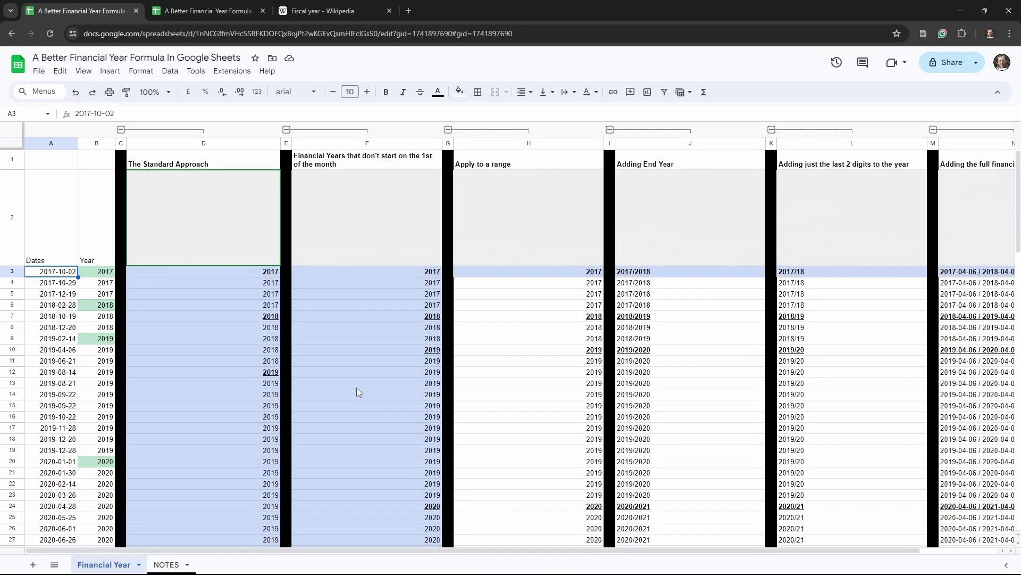
Return to A1, view column N's full date ranges, then switch to the VIDEO workbook copy.
key("ctrl+Home")
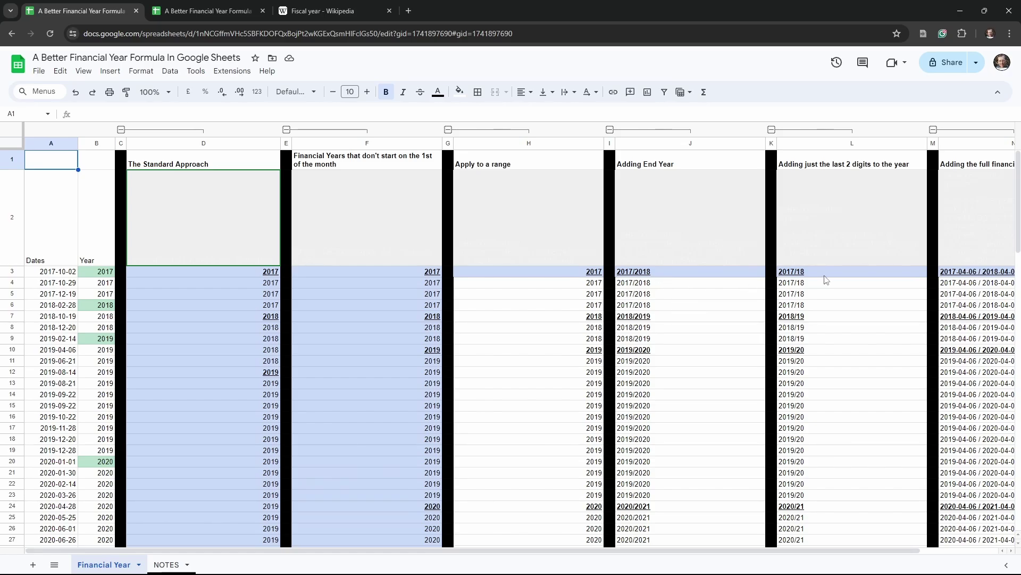
scroll(826, 279, "right", 2)
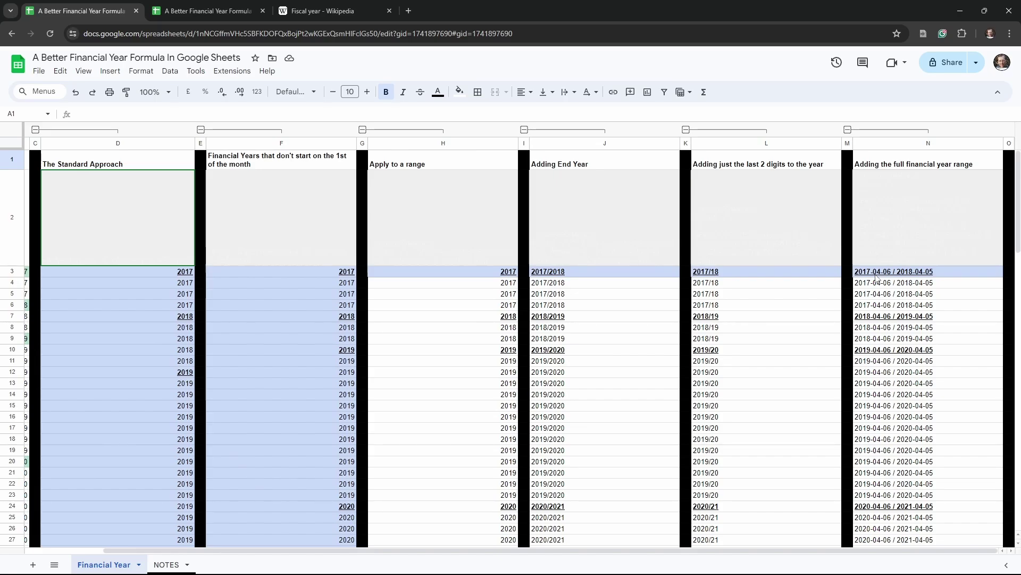
scroll(877, 276, "left", 2)
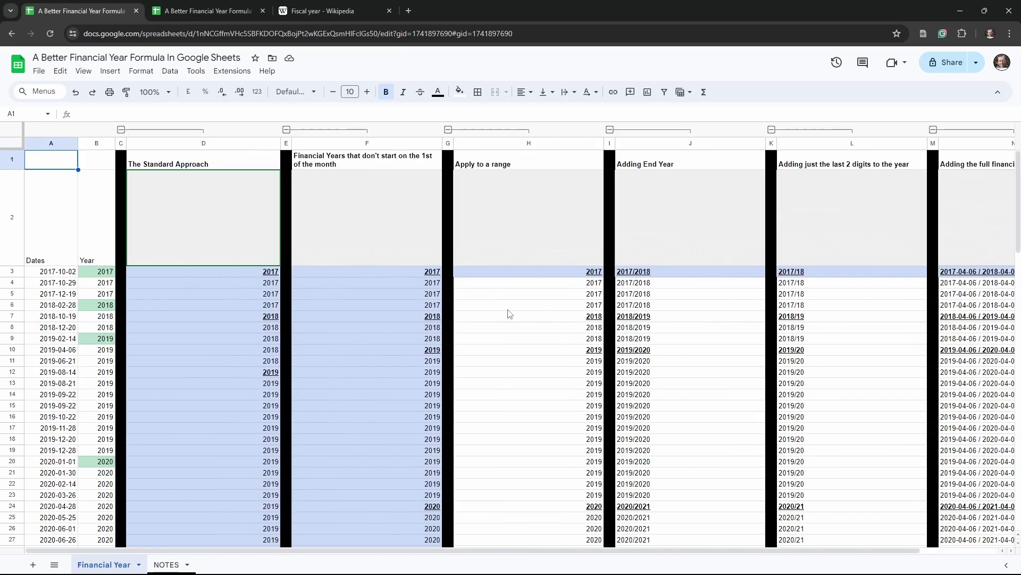
left_click(207, 11)
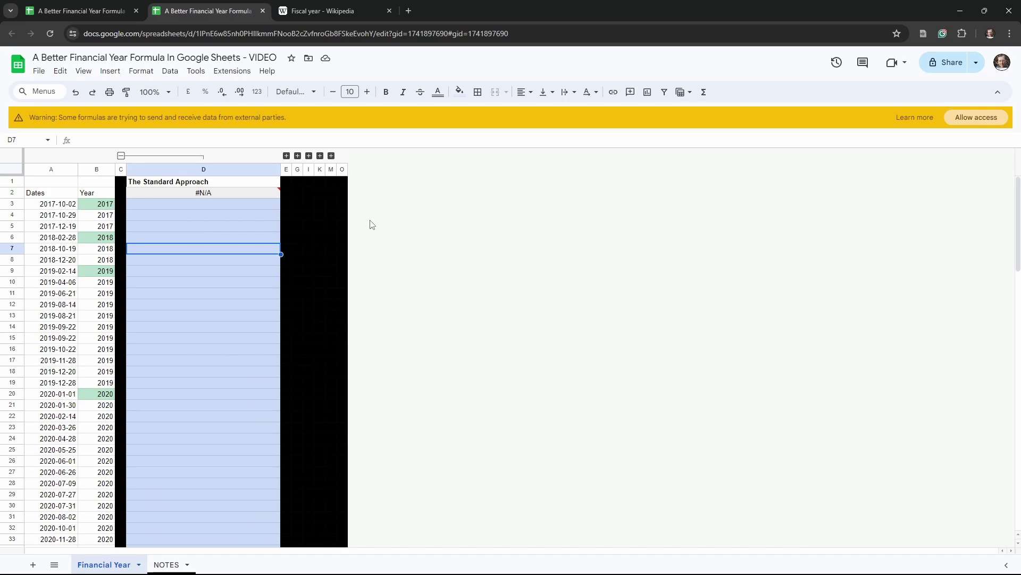
Select D3 in the VIDEO workbook, then switch to the Wikipedia Fiscal year article.
left_click(209, 206)
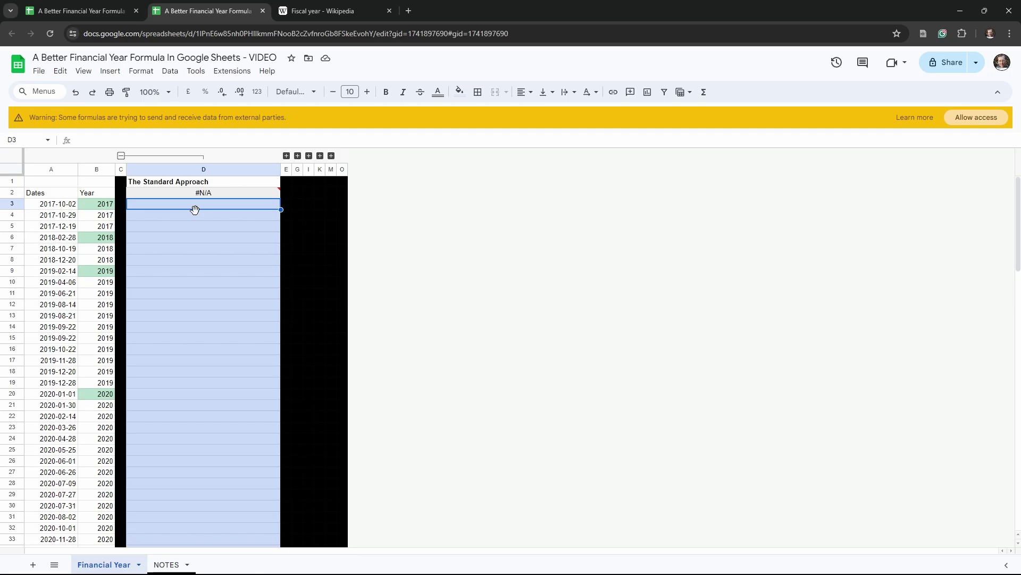
key("ctrl+Tab")
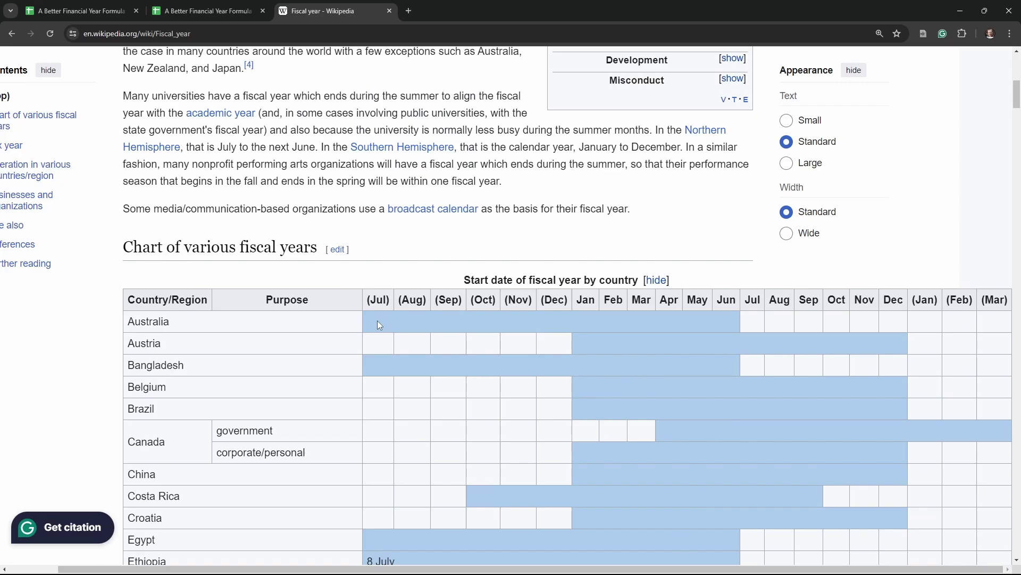
Scroll the fiscal-year chart to the UK's 6 April start, then return to the VIDEO sheet.
scroll(519, 396, "down", 2)
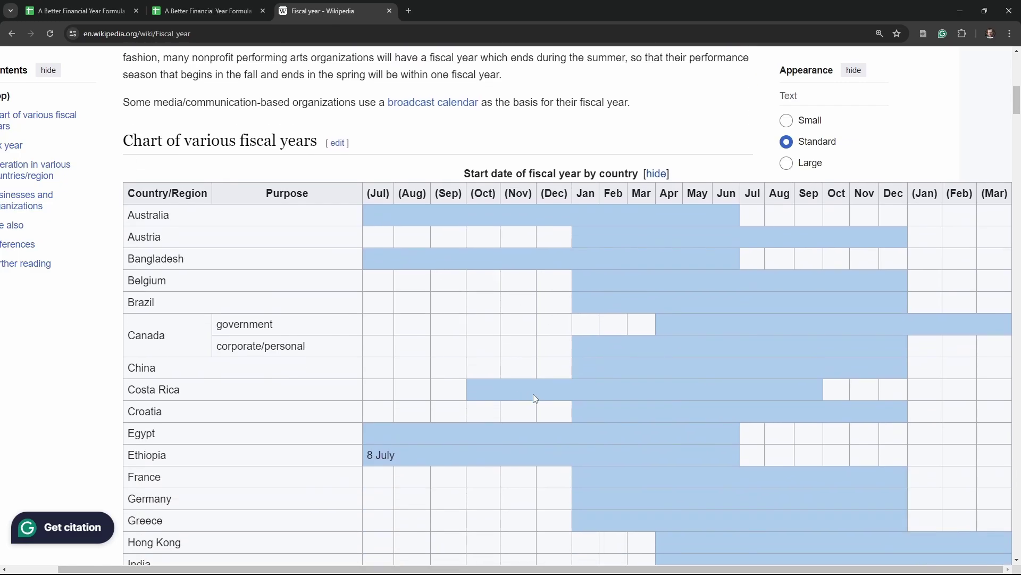
scroll(535, 398, "down", 15)
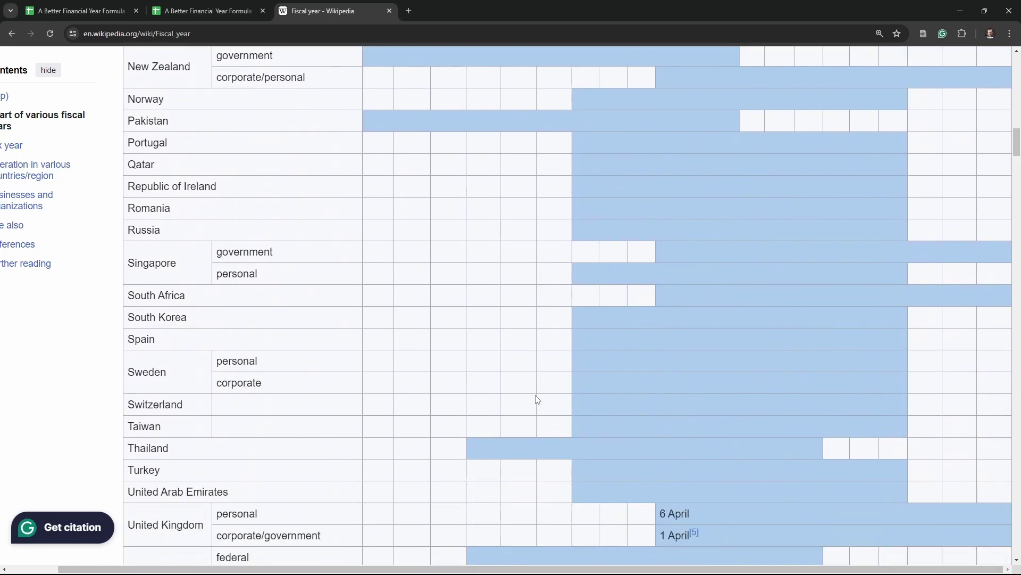
left_click(207, 10)
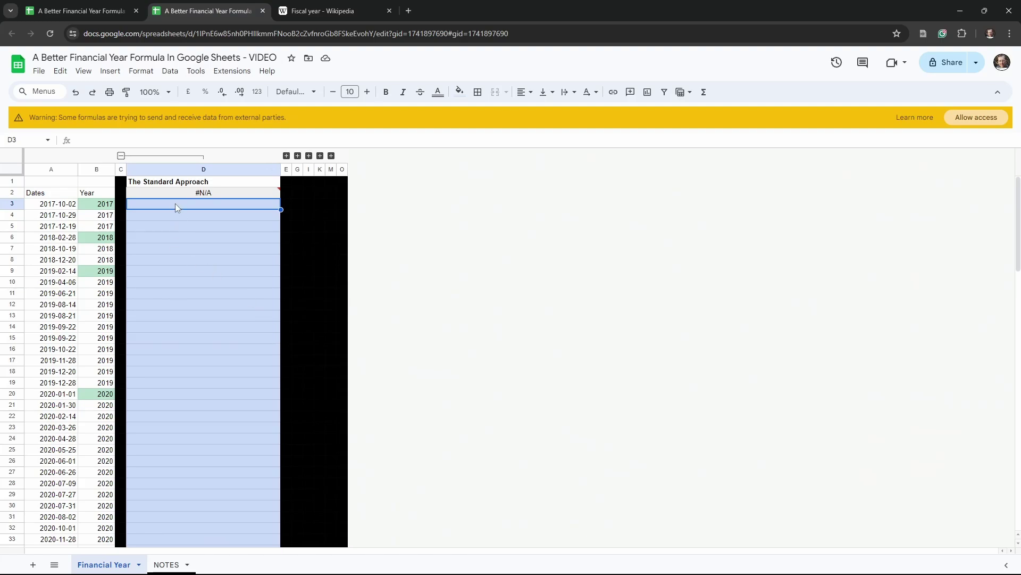
Enter =IF(MONTH(A3) < 7, YEAR(A3) - 1, YEAR(A3)) in D3 so it returns 2017.
type("=IF")
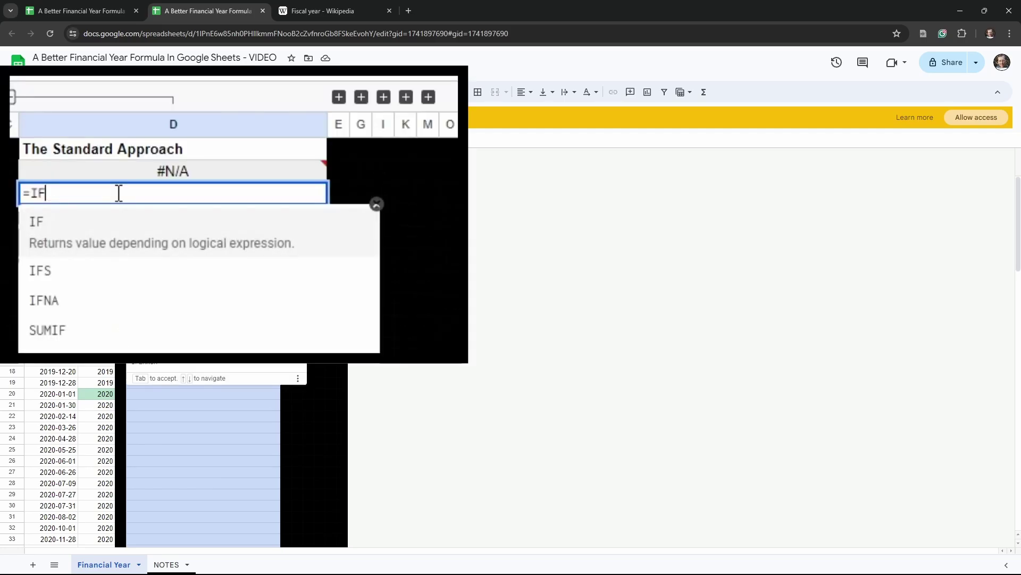
type("(")
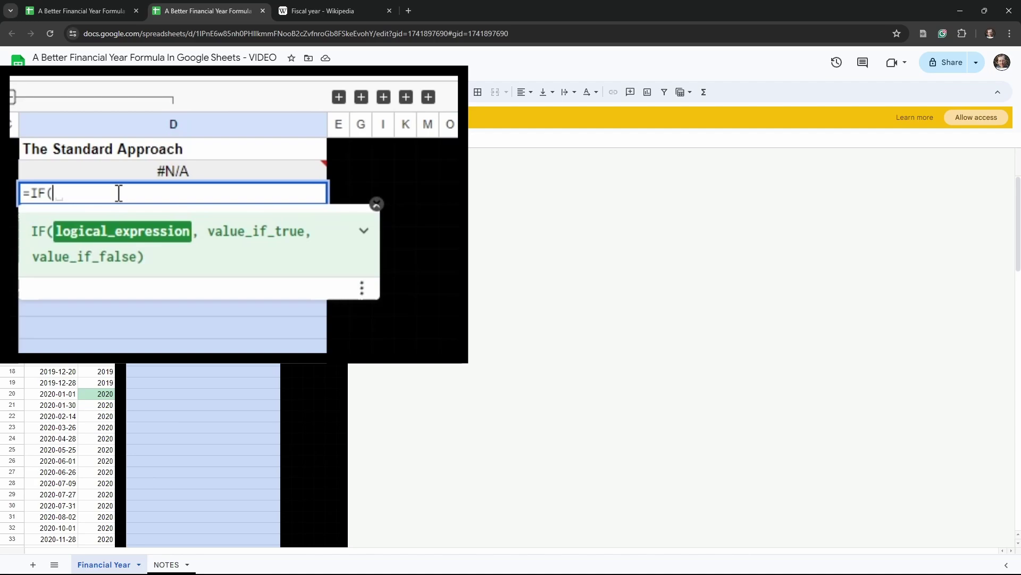
type("MONTH")
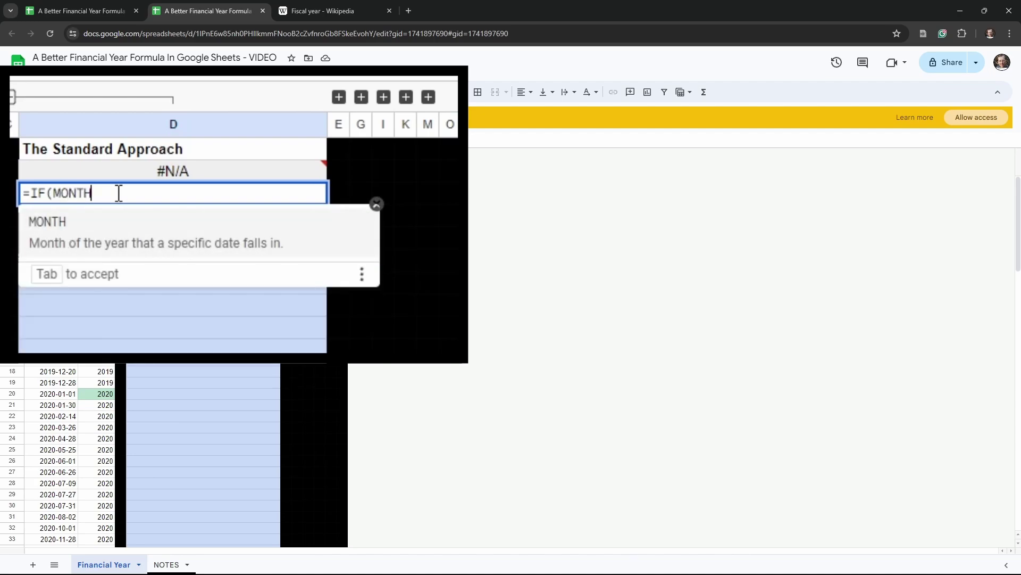
type("(")
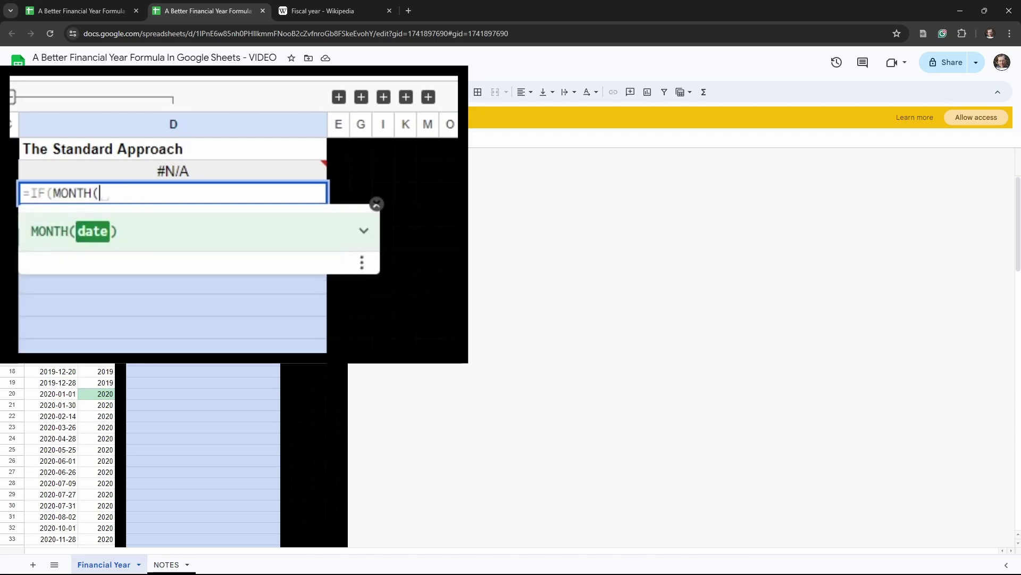
type("A3")
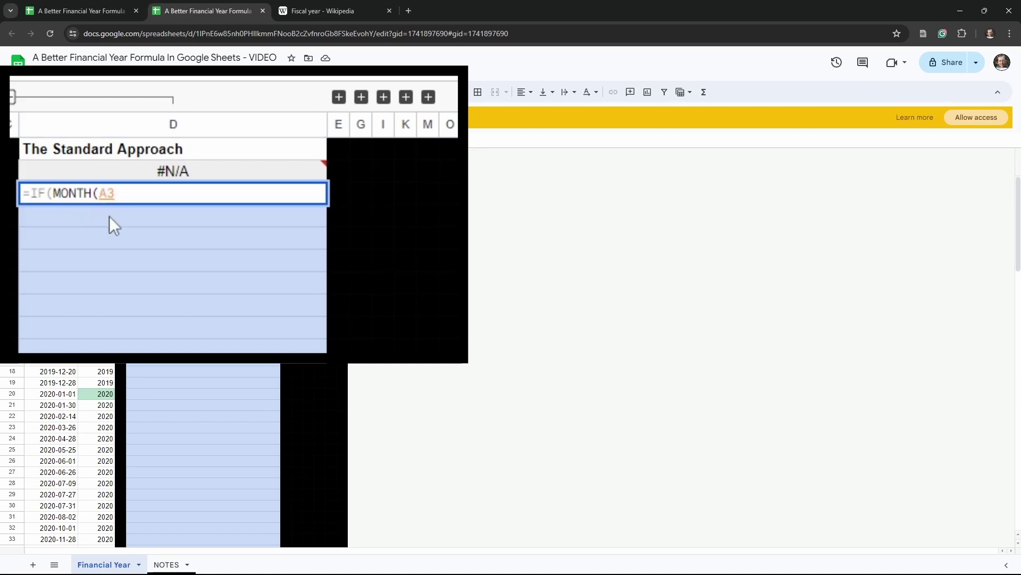
type(")")
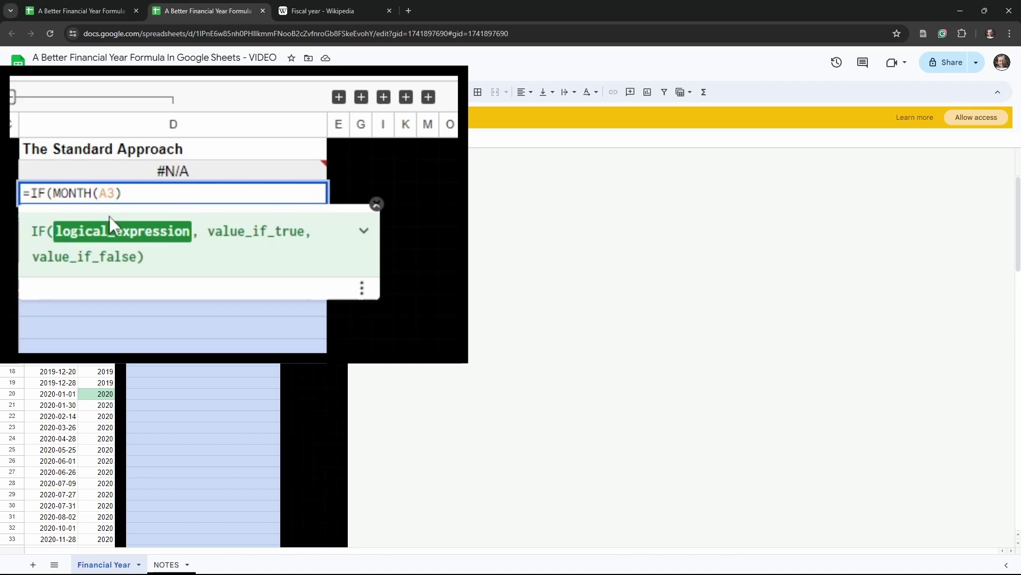
type(" < 7")
type(", ")
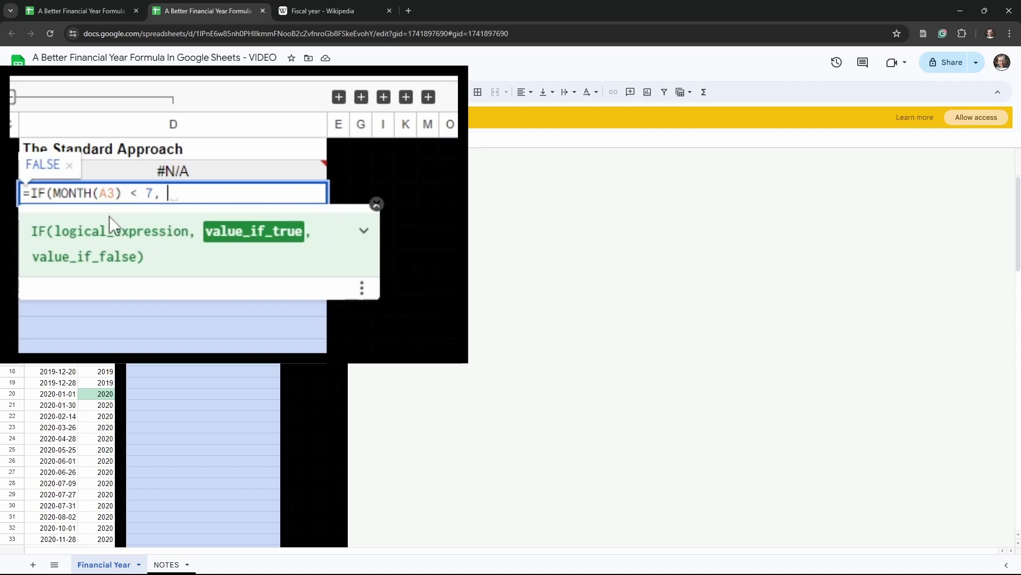
type("YEAR(A3")
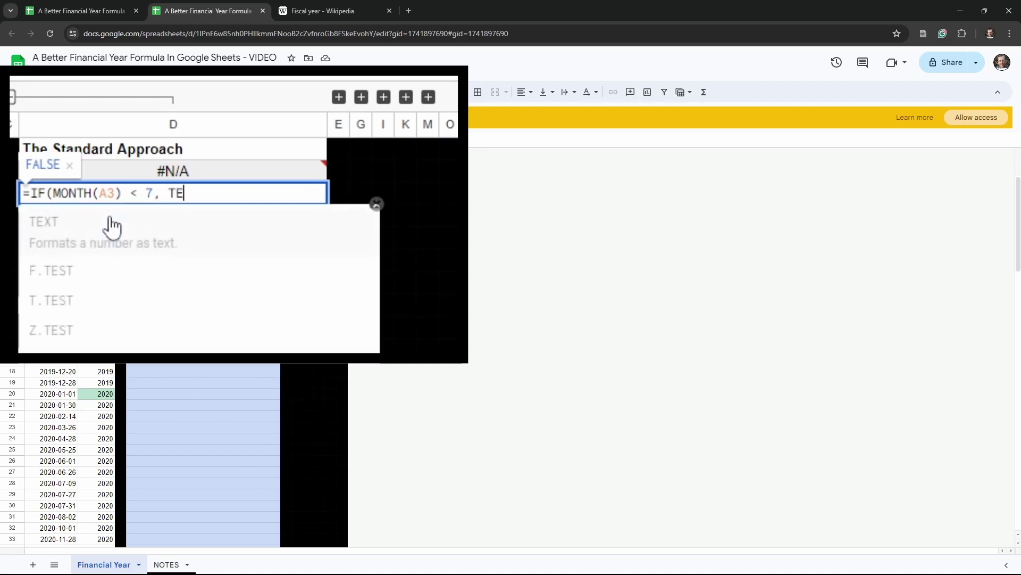
type(")")
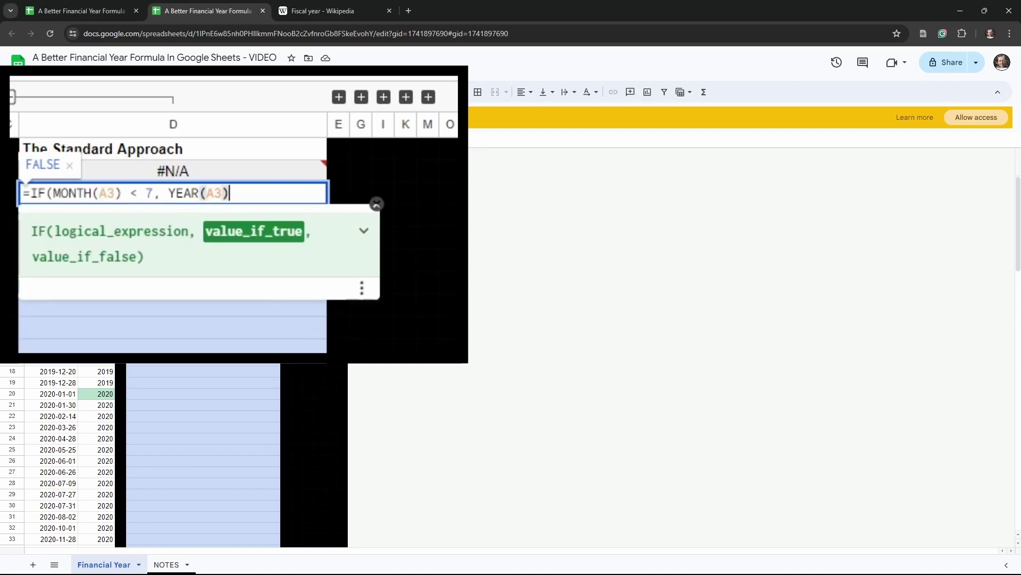
type(" - 1,")
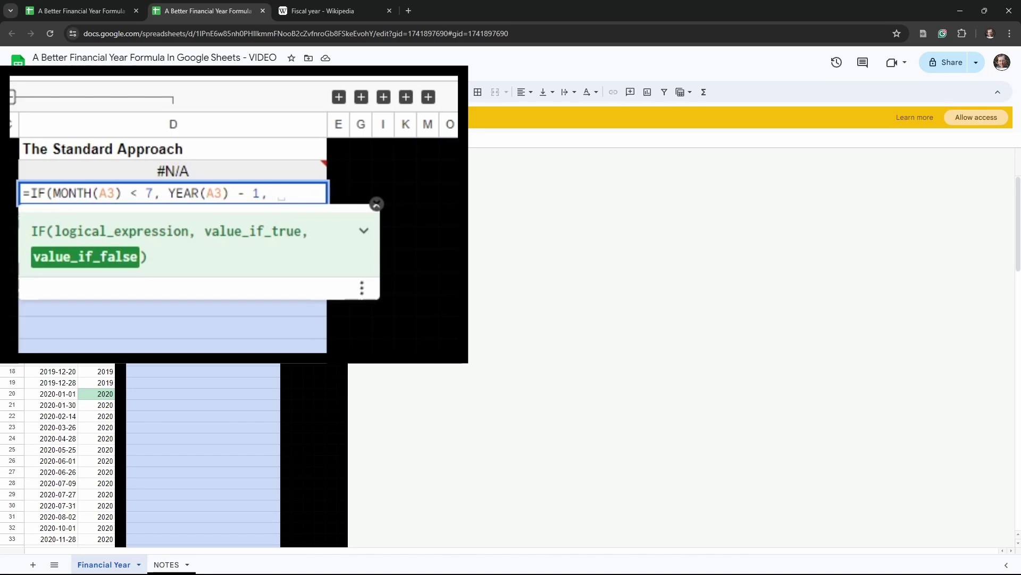
type("YEAR(")
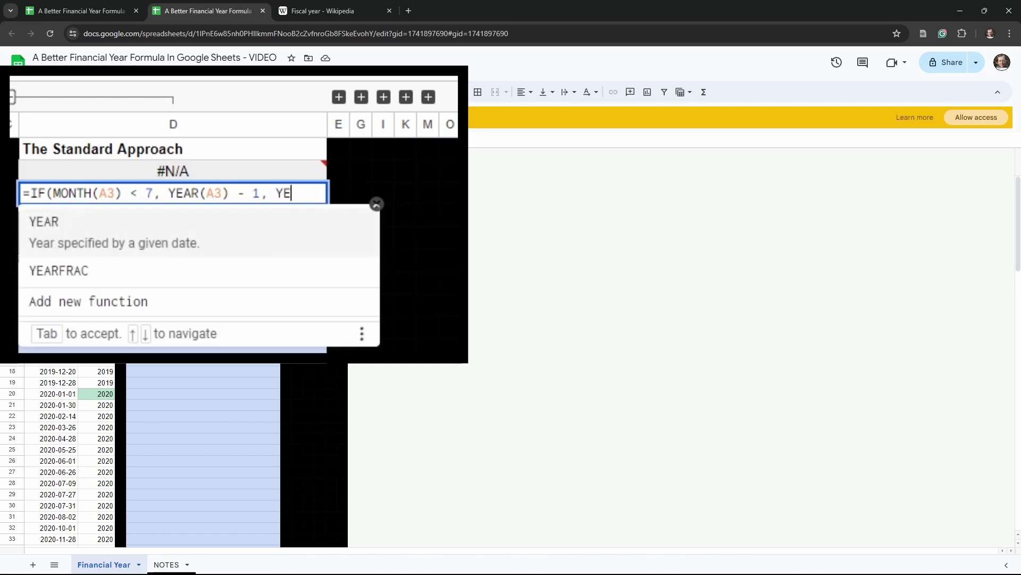
type("A3)")
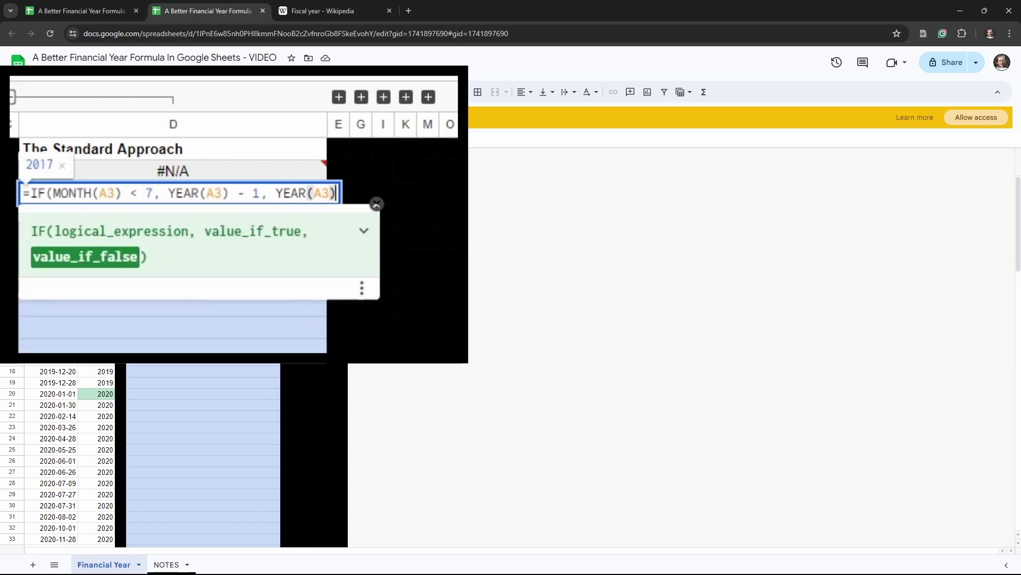
key("Tab")
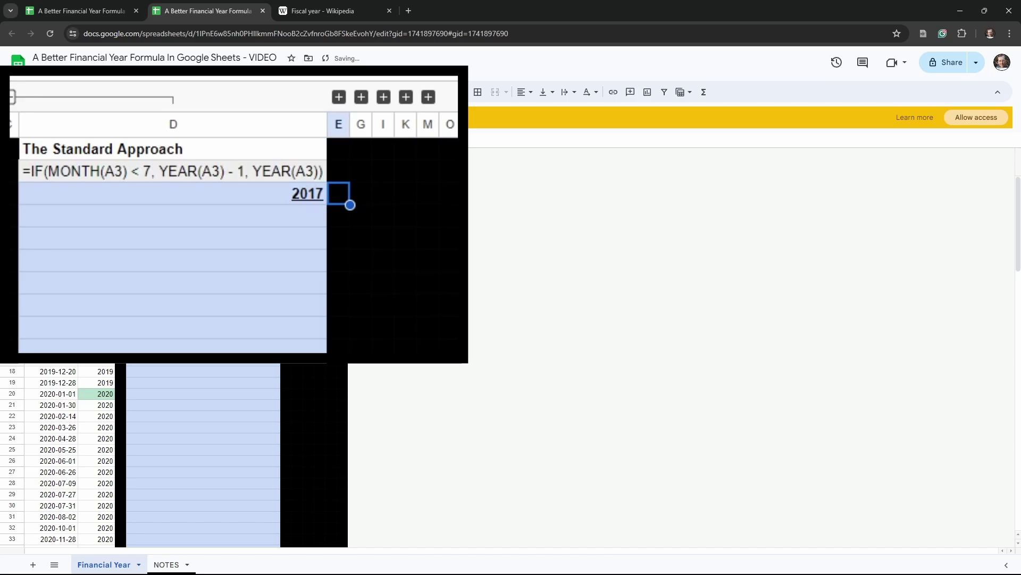
left_click(155, 174)
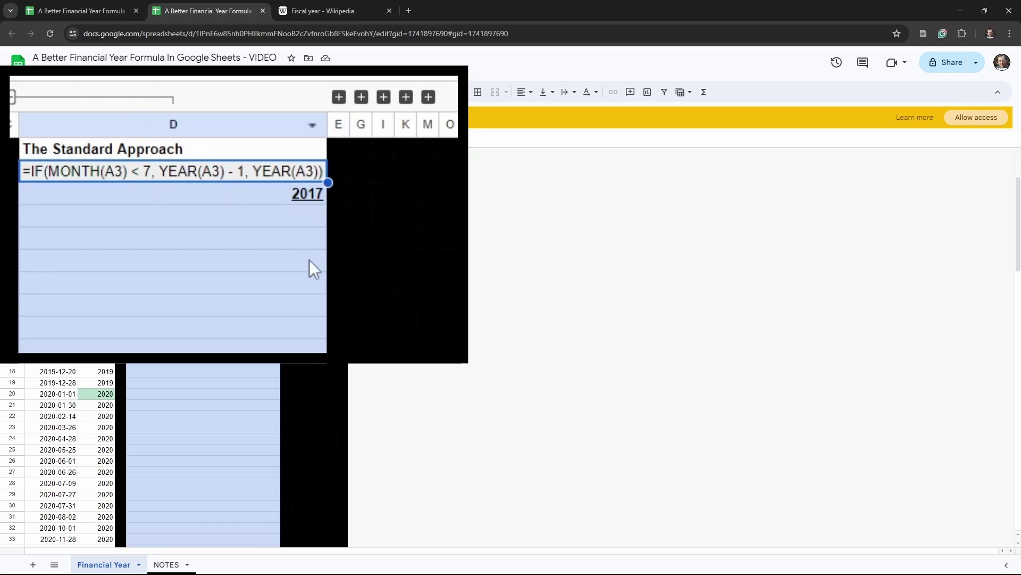
key("Down")
key("Down")
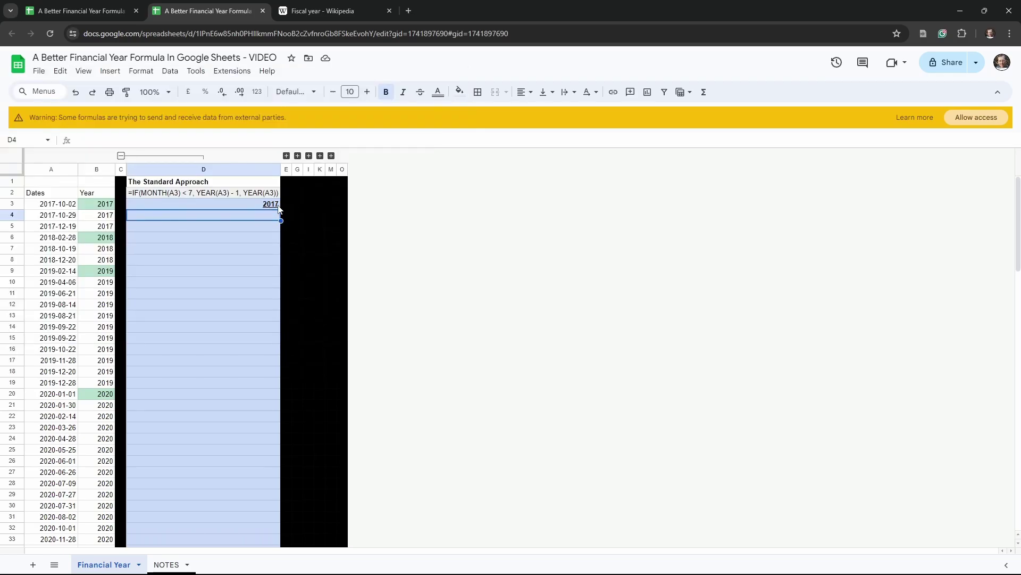
Fill D3's year formula down to D40, giving 2017 for 2018-02-28 and 2018 for 2018-10-19.
left_click(216, 205)
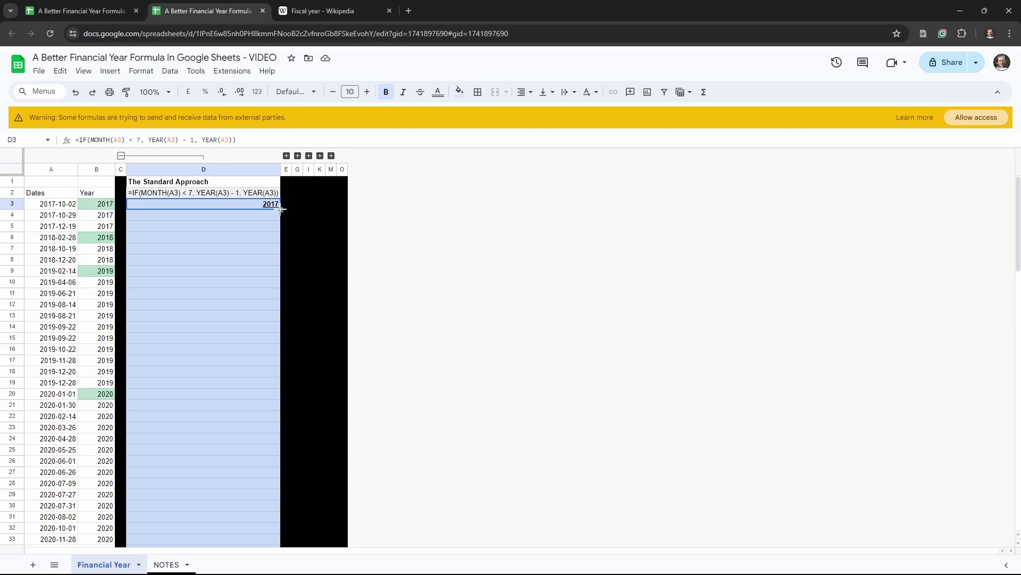
left_click_drag(281, 209, 283, 220)
left_click_drag(264, 298, 266, 325)
scroll(264, 302, "down", 5)
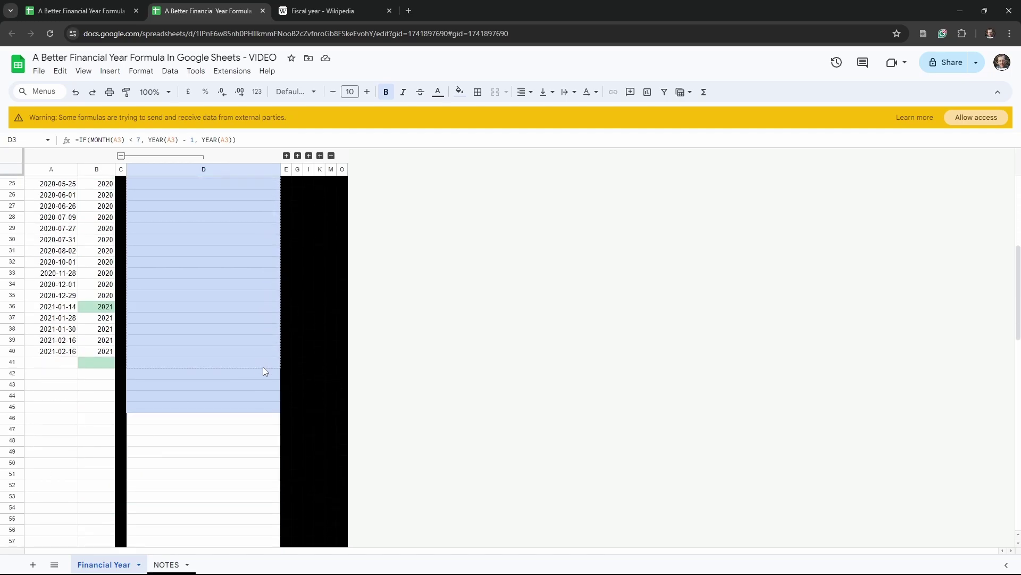
left_click_drag(262, 366, 261, 355)
scroll(254, 333, "up", 5)
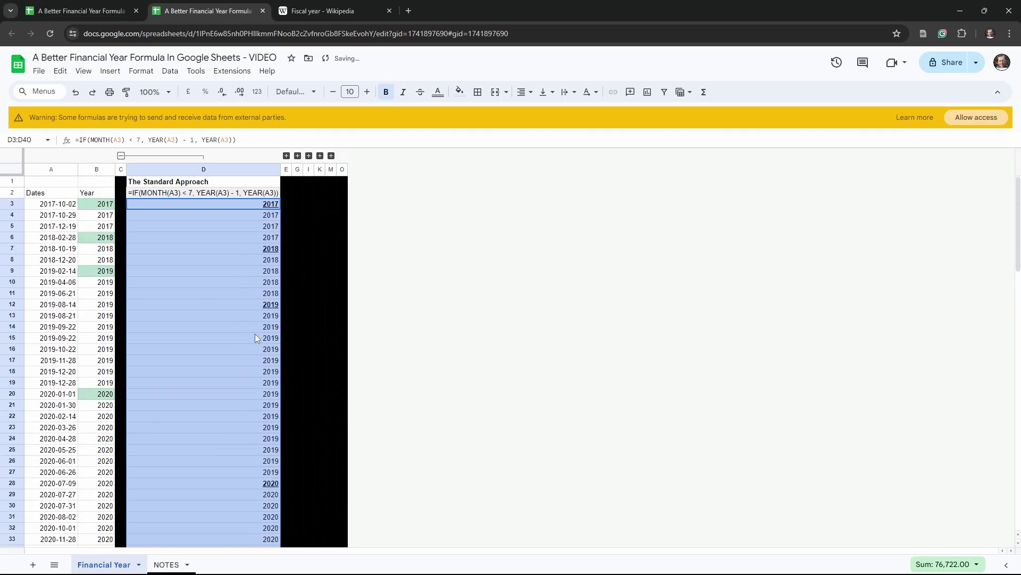
left_click(237, 205)
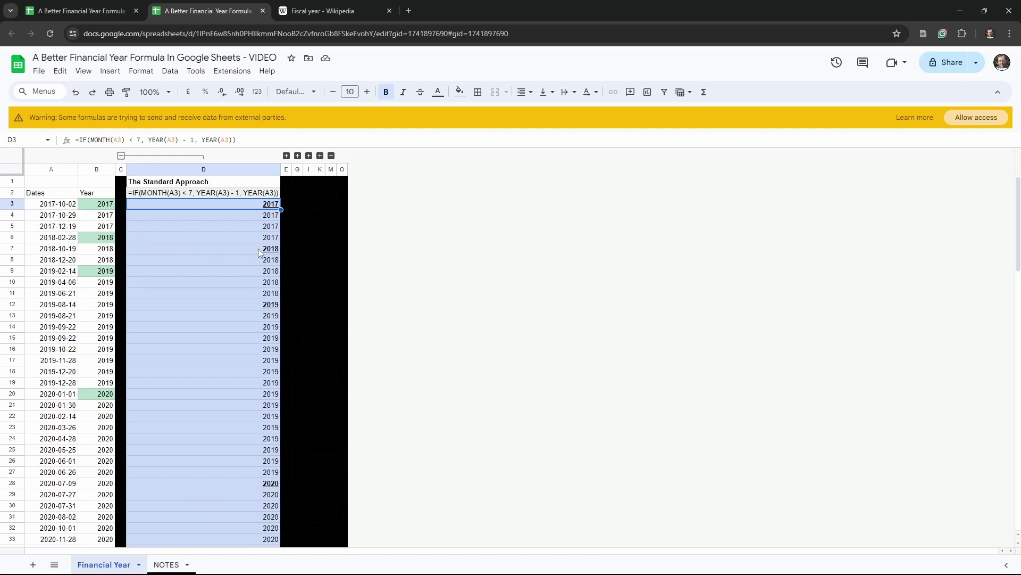
Compare dates in A6, A11 and A12 against their financial years in column D.
left_click(48, 240)
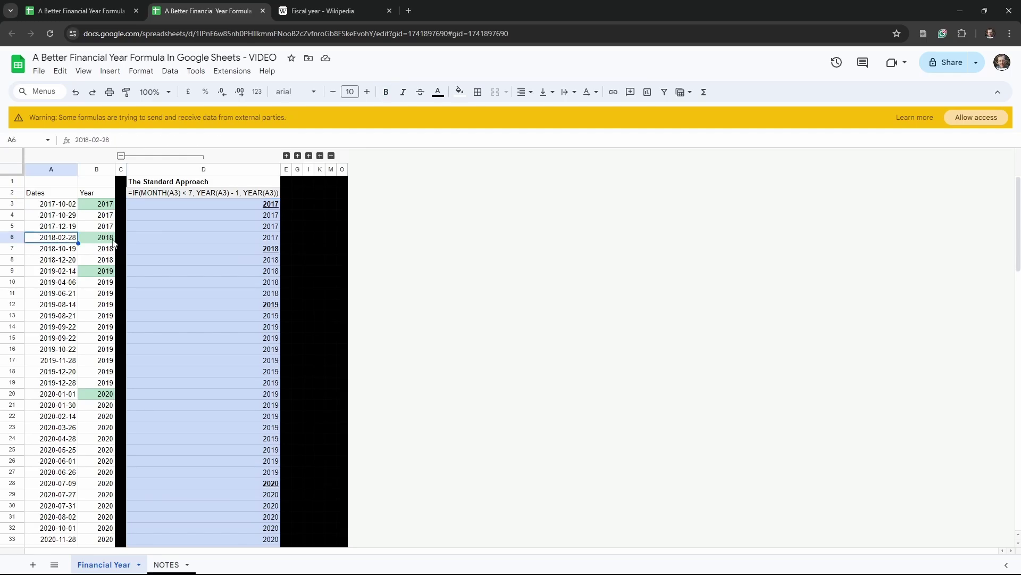
left_click(251, 306)
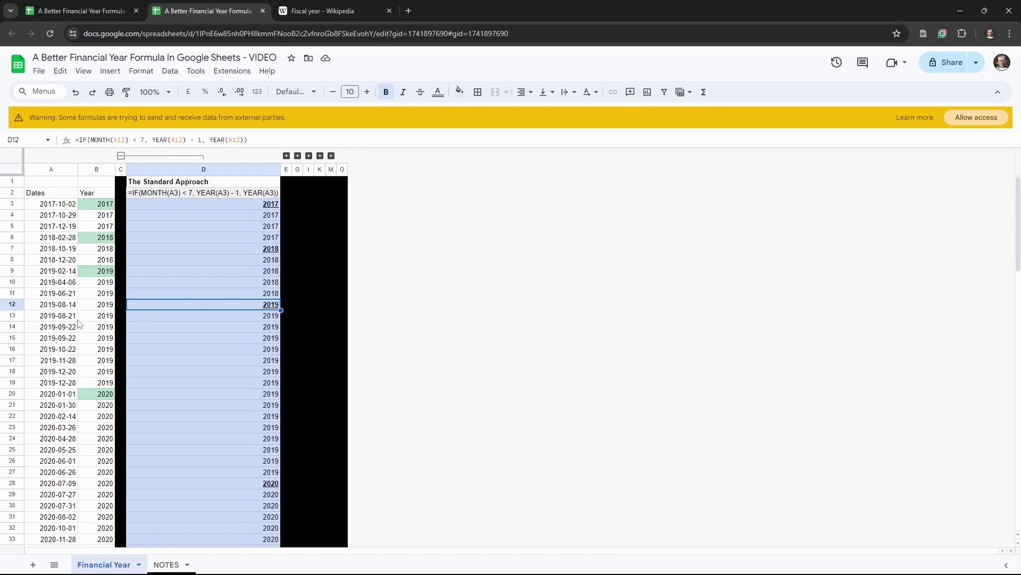
left_click(47, 307)
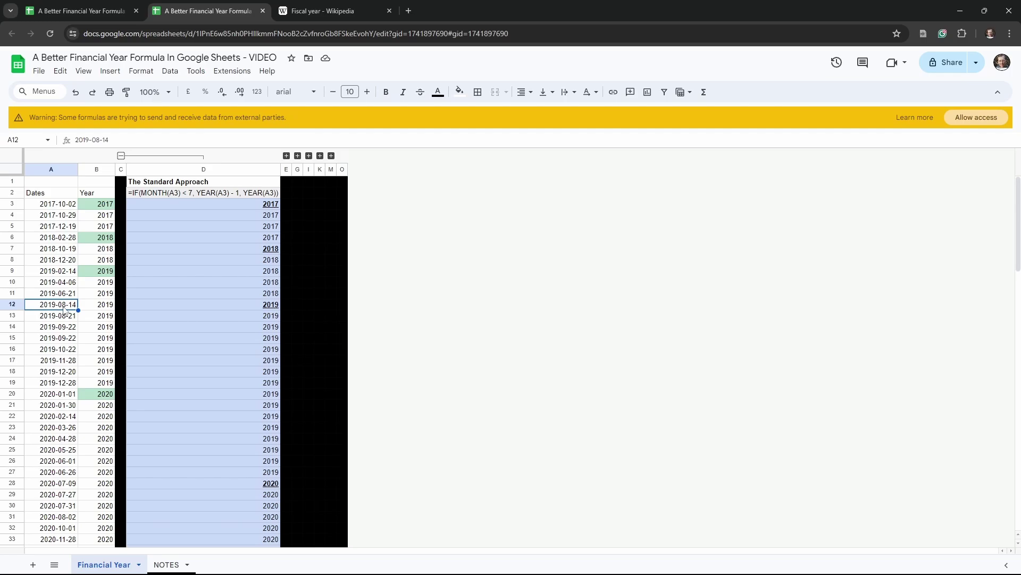
left_click(73, 295)
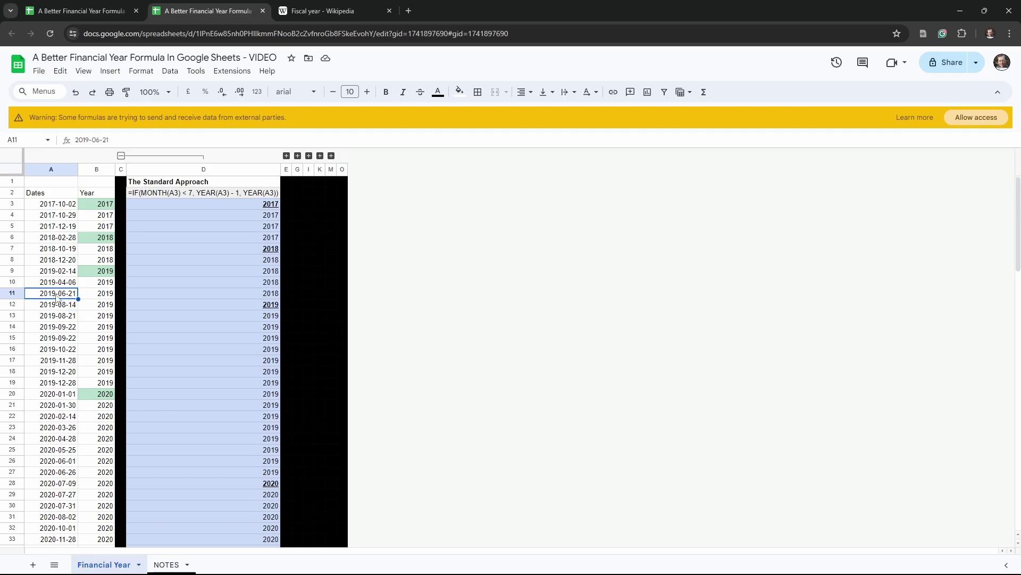
left_click(257, 292)
Extend the year formula from D40 into blank rows D41:D45, which return 1899.
scroll(229, 322, "down", 6)
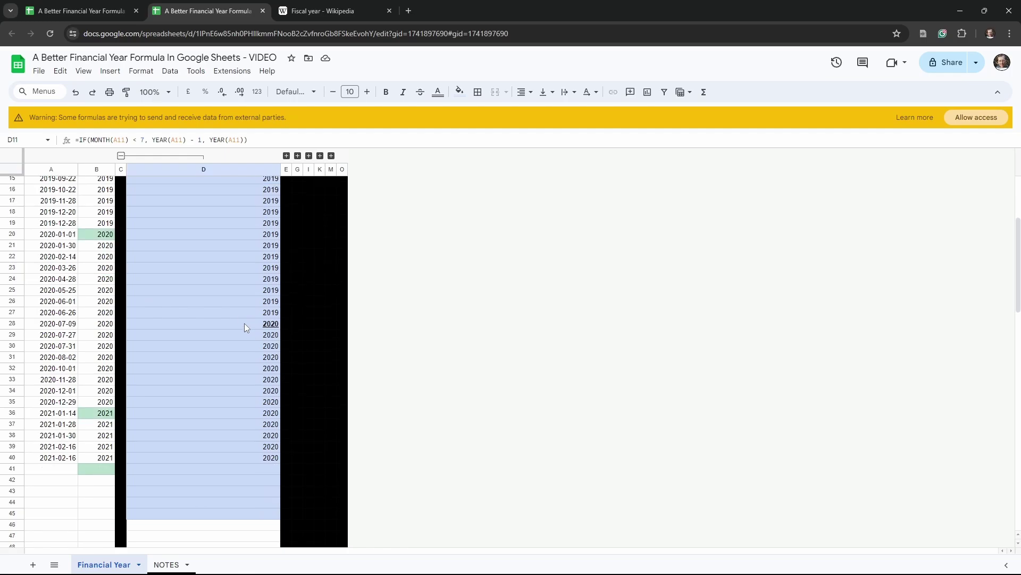
key("ctrl+Down")
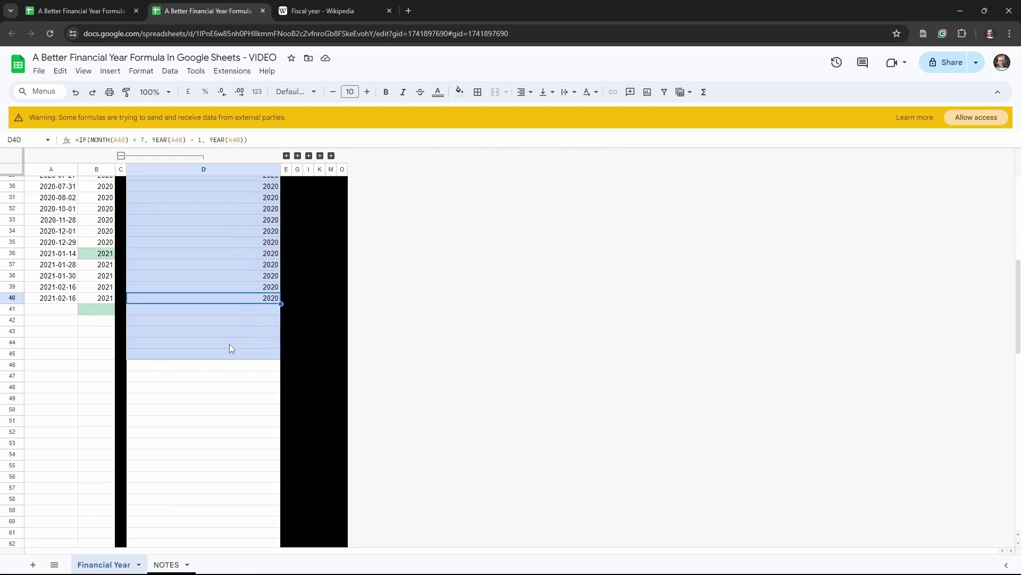
left_click_drag(281, 304, 277, 357)
left_click(247, 311)
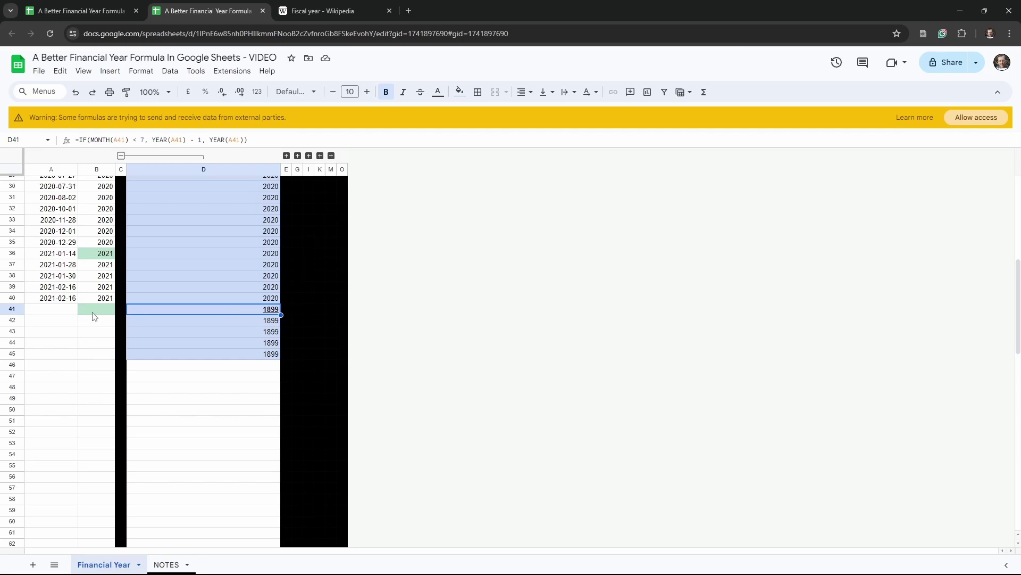
scroll(236, 344, "up", 10)
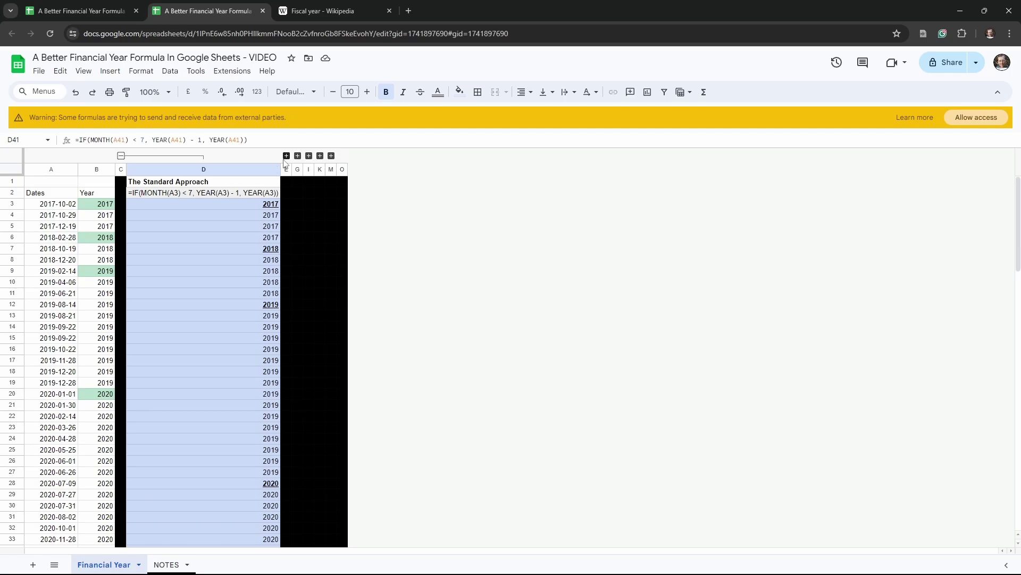
Scroll through Wikipedia's country-by-country fiscal-year chart, including the UK's 6 April start.
left_click(331, 11)
scroll(433, 289, "up", 10)
scroll(436, 289, "up", 5)
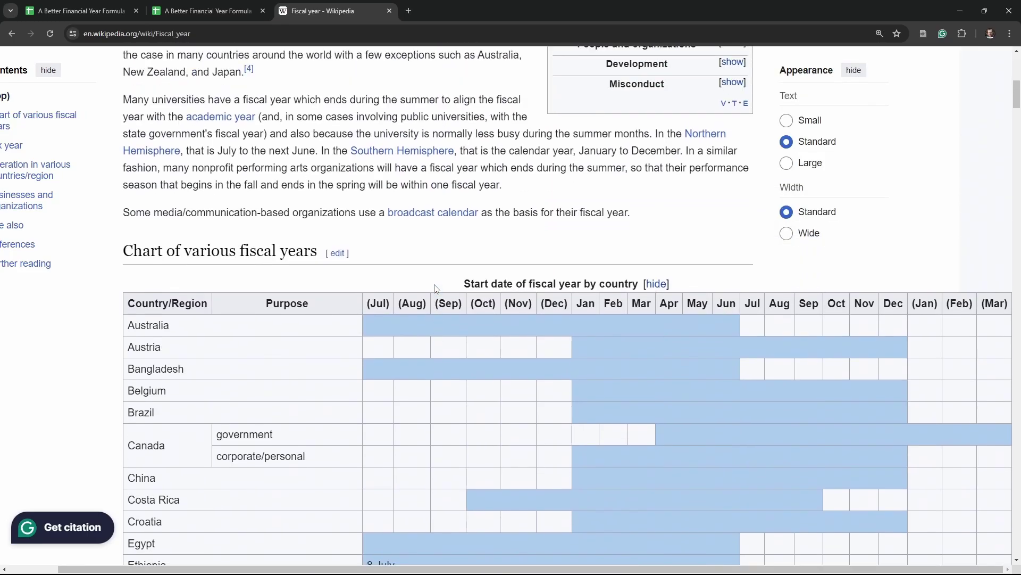
scroll(442, 303, "down", 3)
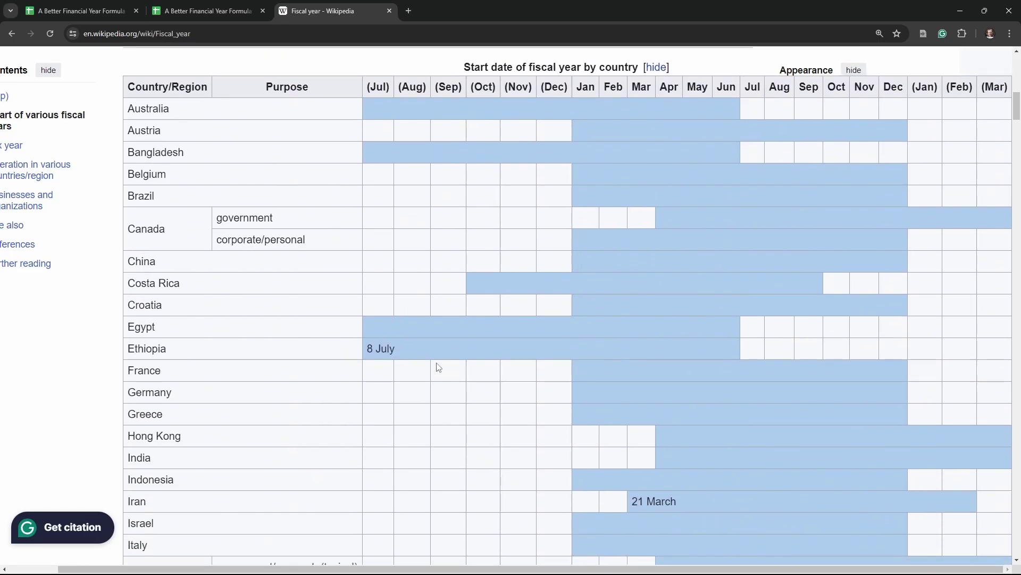
scroll(439, 367, "down", 3)
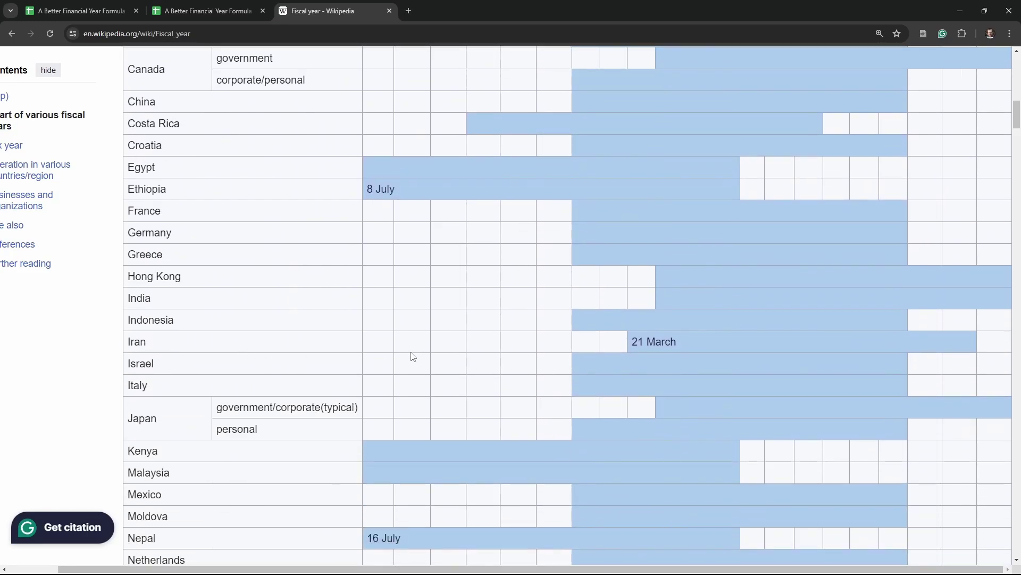
scroll(407, 367, "down", 3)
scroll(391, 393, "down", 8)
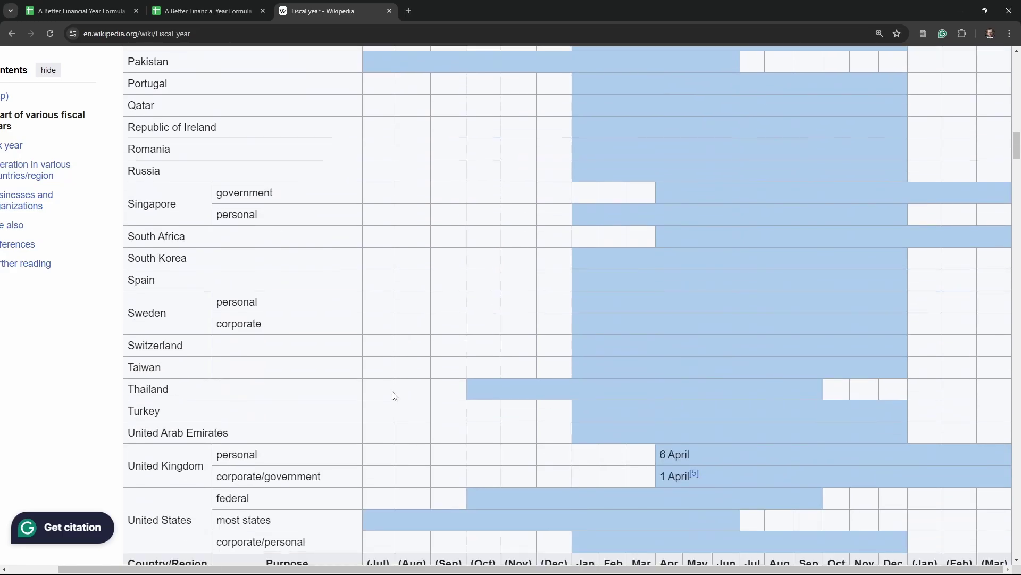
scroll(393, 396, "down", 2)
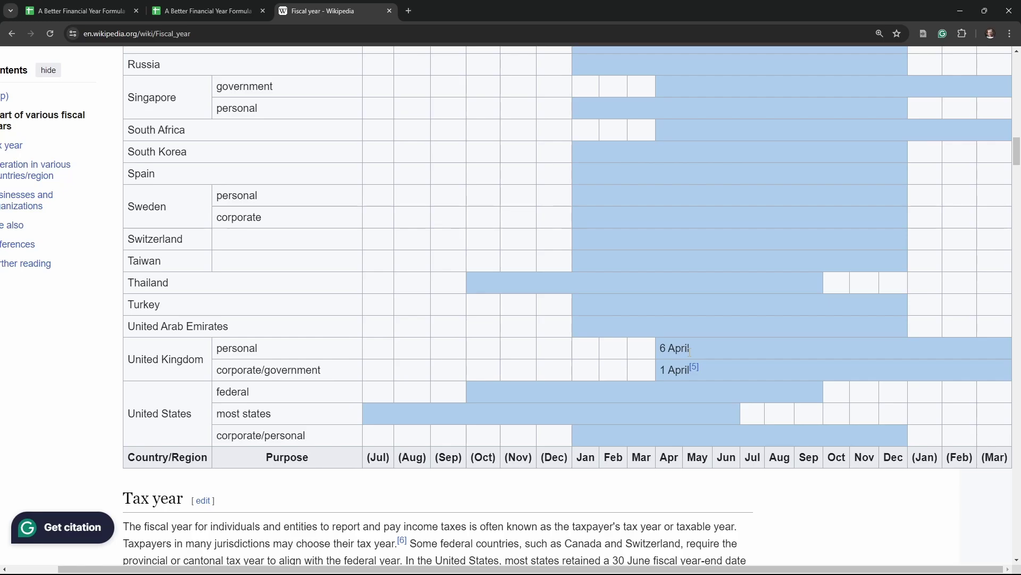
scroll(690, 351, "up", 8)
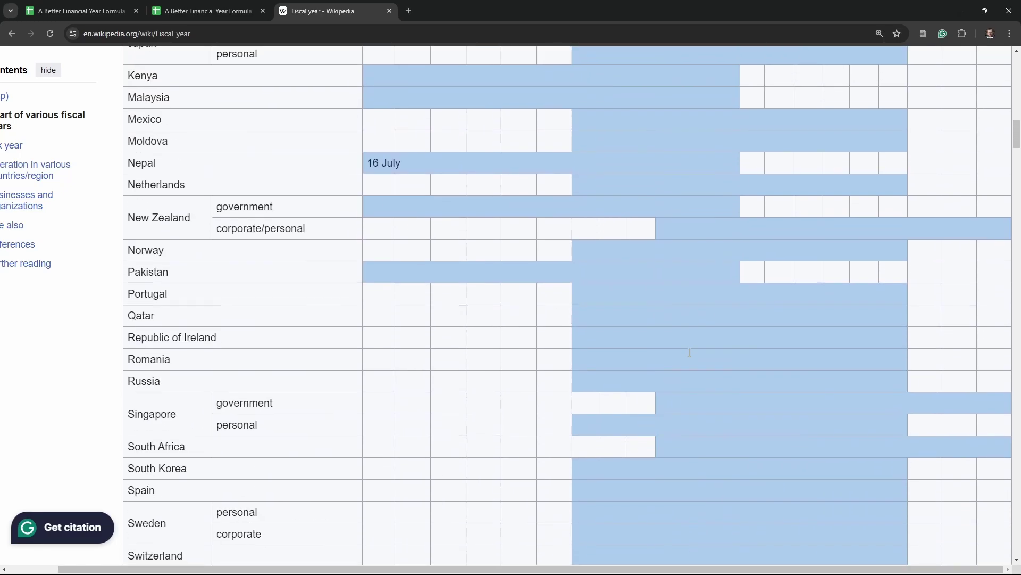
scroll(688, 353, "up", 5)
Back in the spreadsheet, reveal hidden column F and select F3.
left_click(207, 10)
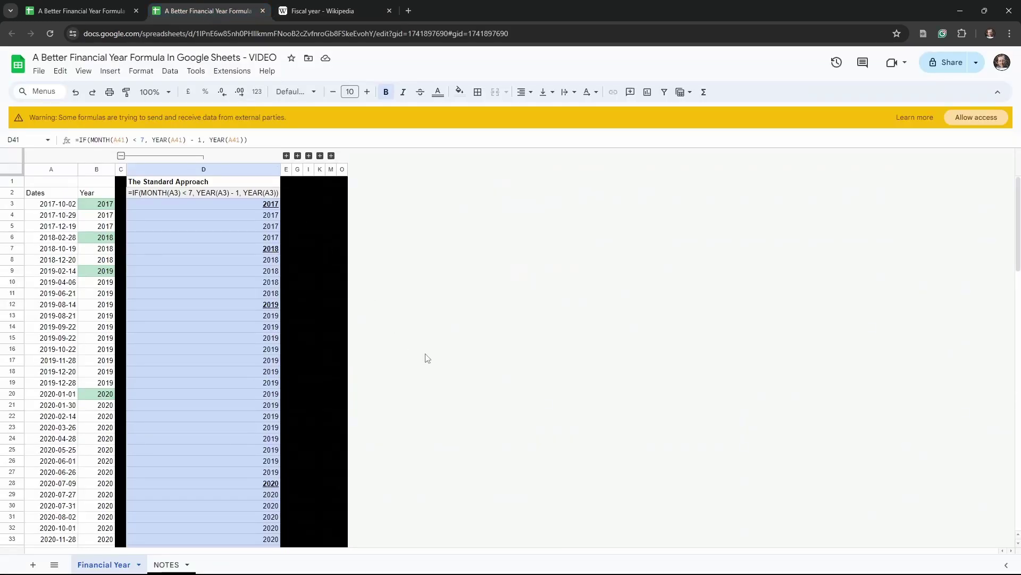
left_click(286, 156)
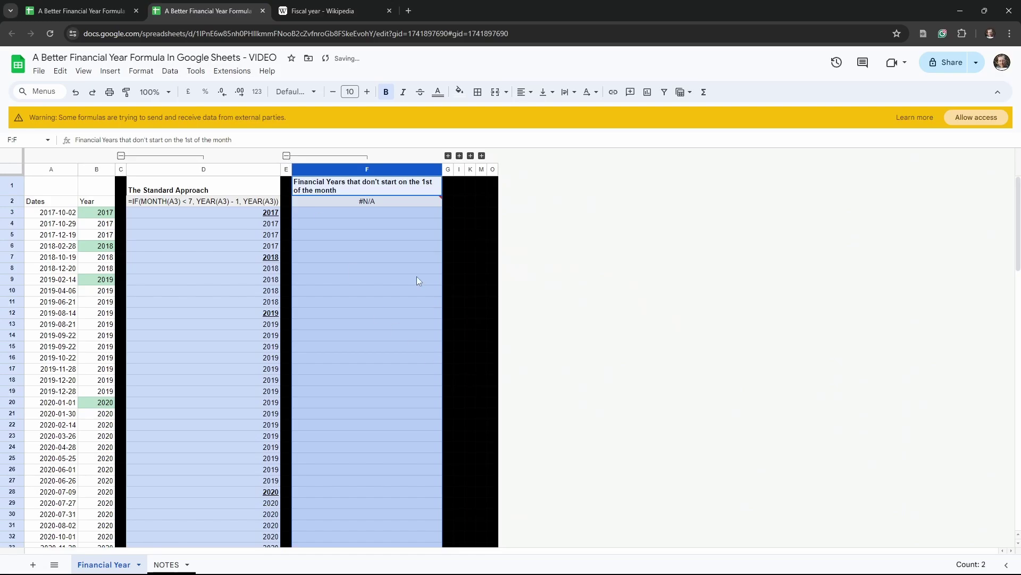
left_click(357, 218)
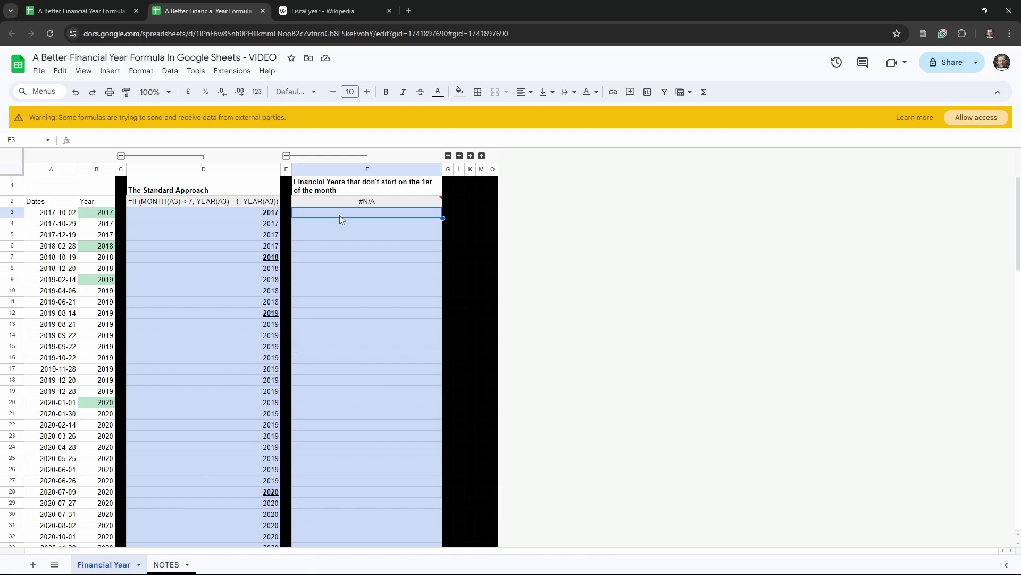
Start F3's formula as =IF(A3 < DATE(YEAR(A3), referencing cell A3 twice.
type("IF")
key("BackSpace")
key("BackSpace")
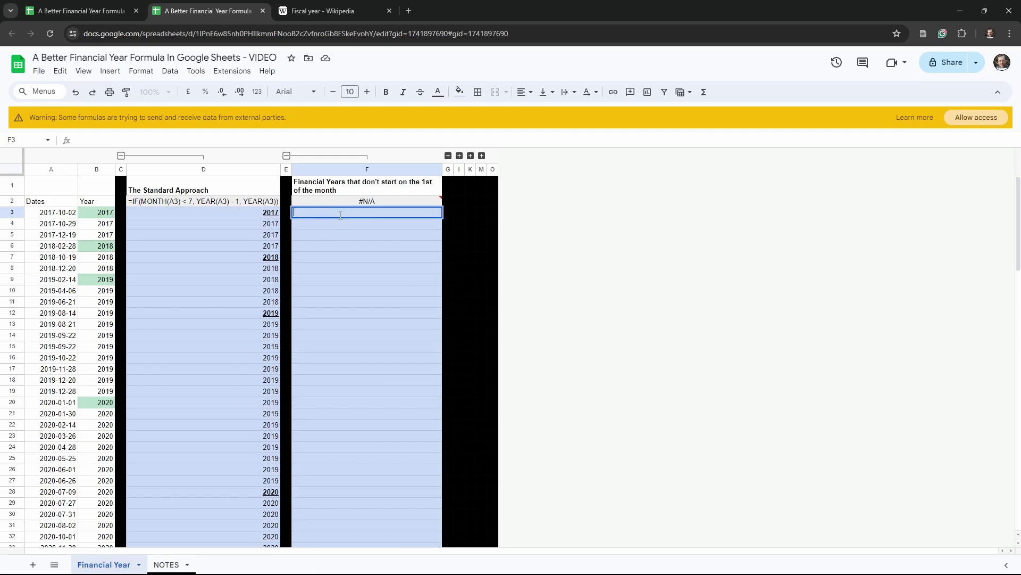
type("=")
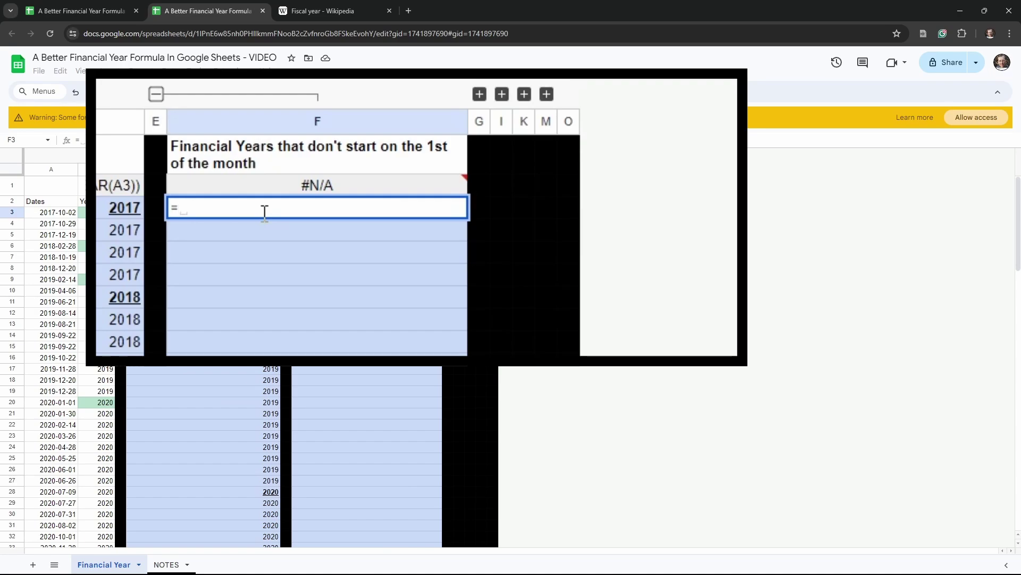
type("IF(")
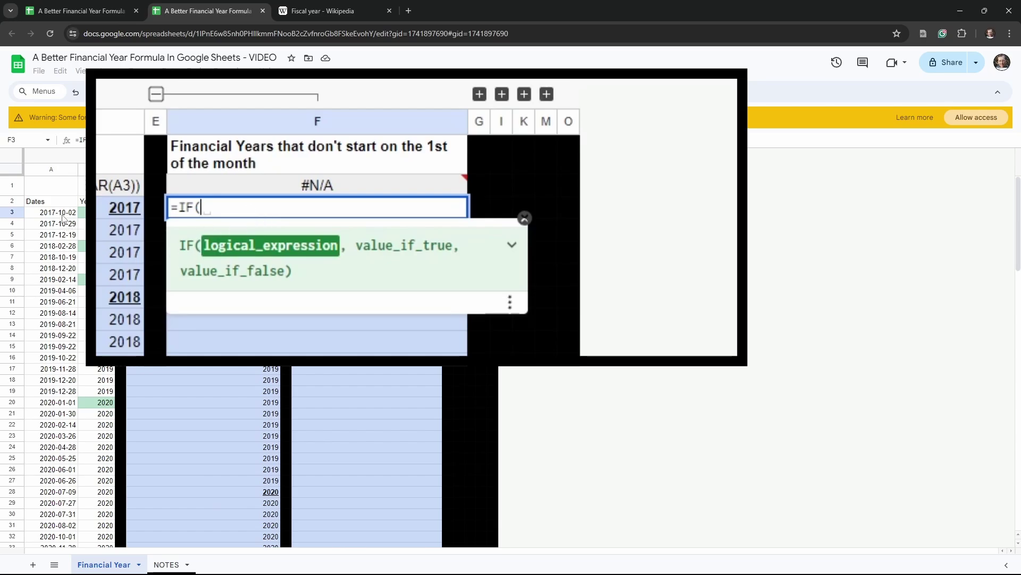
left_click(63, 213)
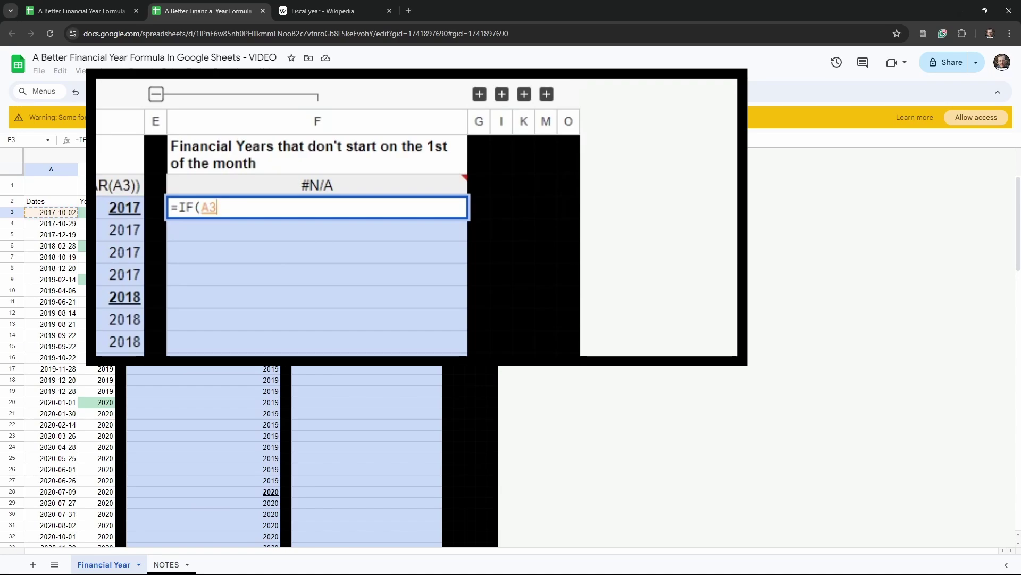
type("<")
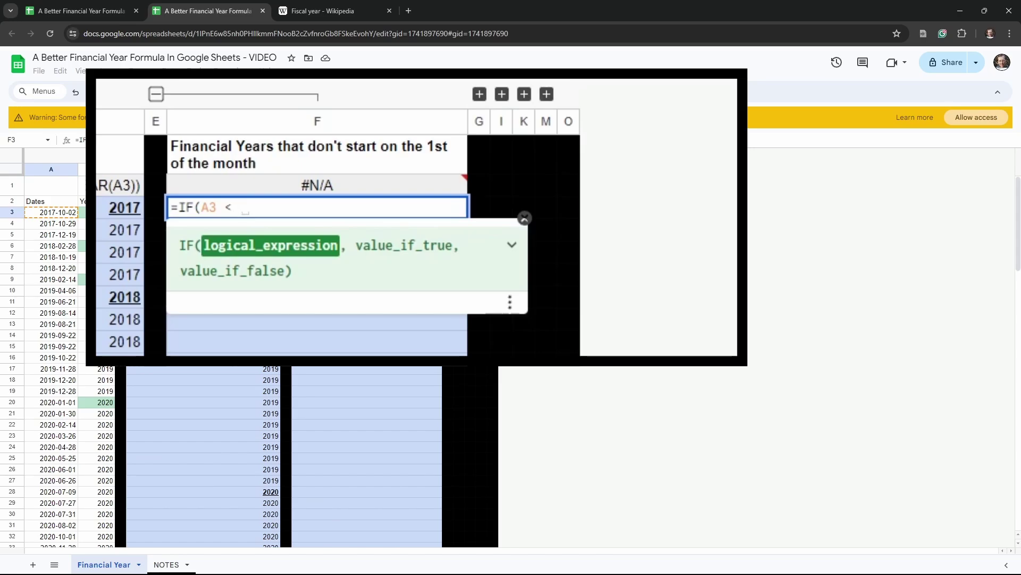
type("DATE(")
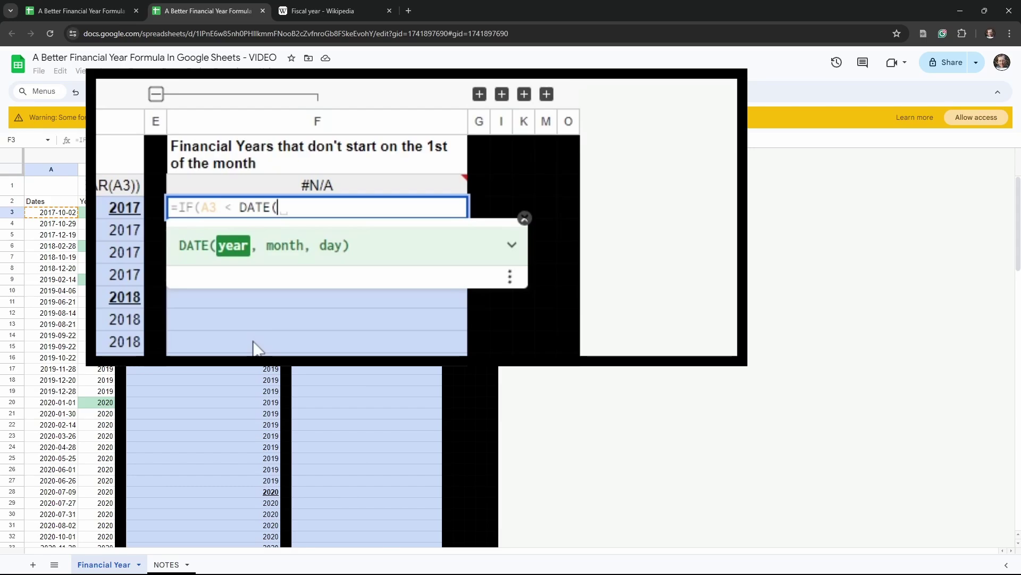
type("YEAR(")
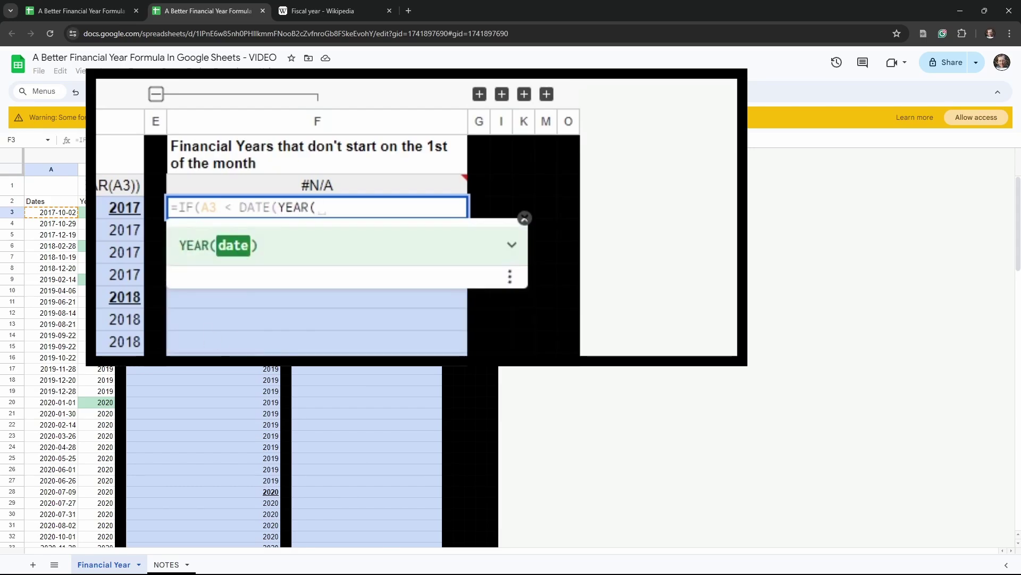
left_click(52, 213)
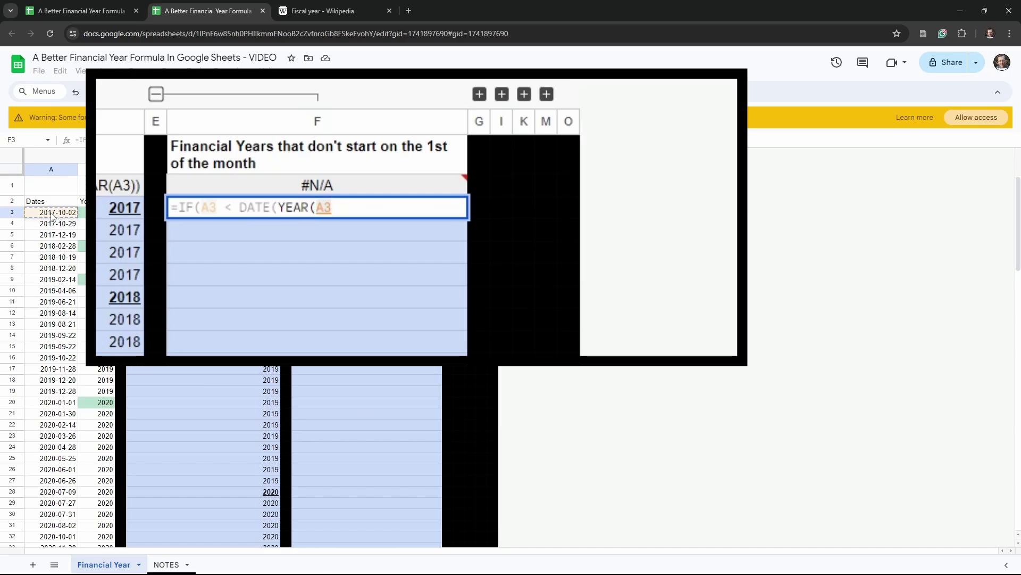
type("),")
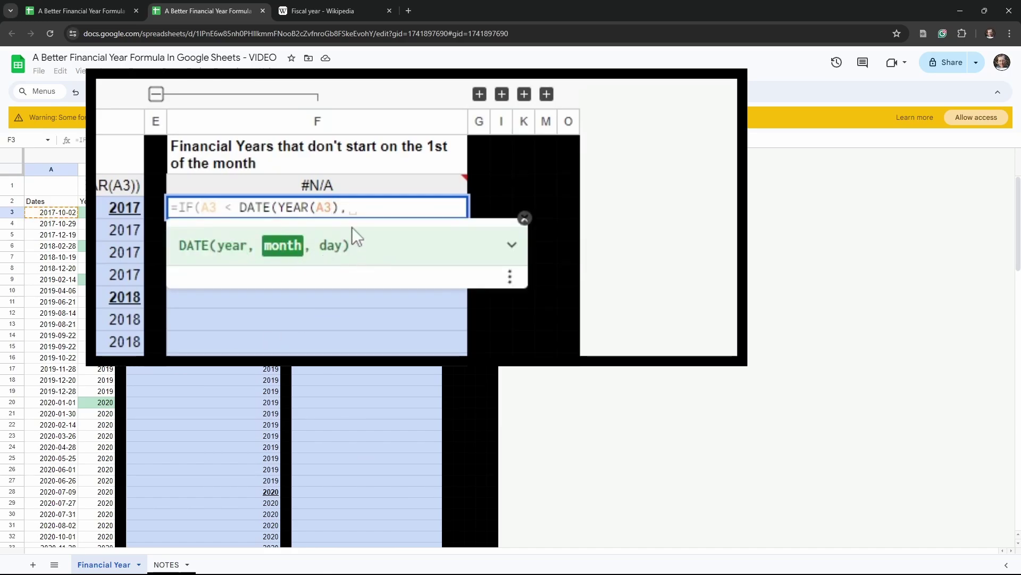
Recheck the UK's 6 April tax-year start on Wikipedia, then return to the spreadsheet.
left_click(319, 11)
scroll(404, 213, "down", 8)
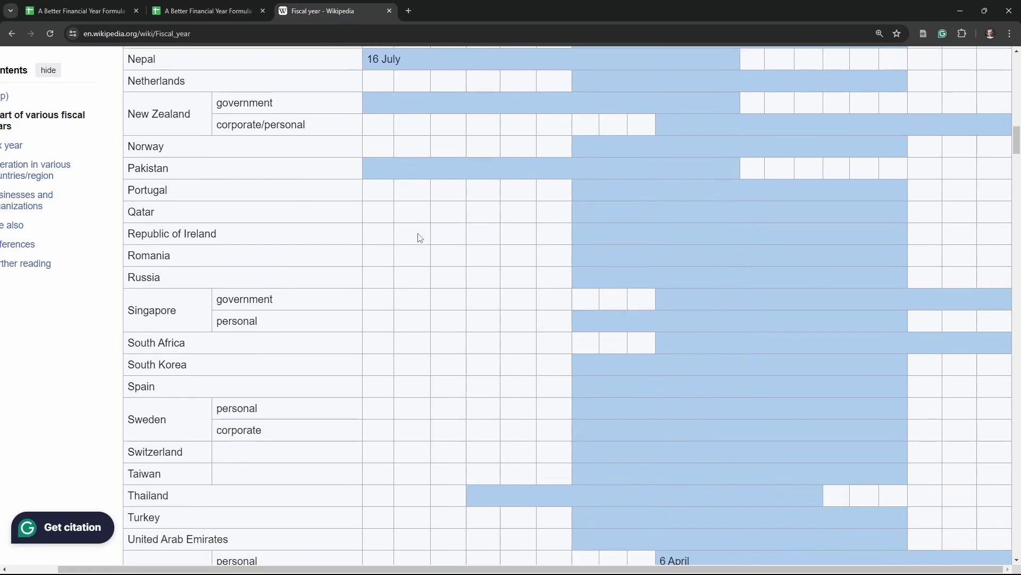
scroll(420, 238, "down", 6)
scroll(423, 238, "up", 1)
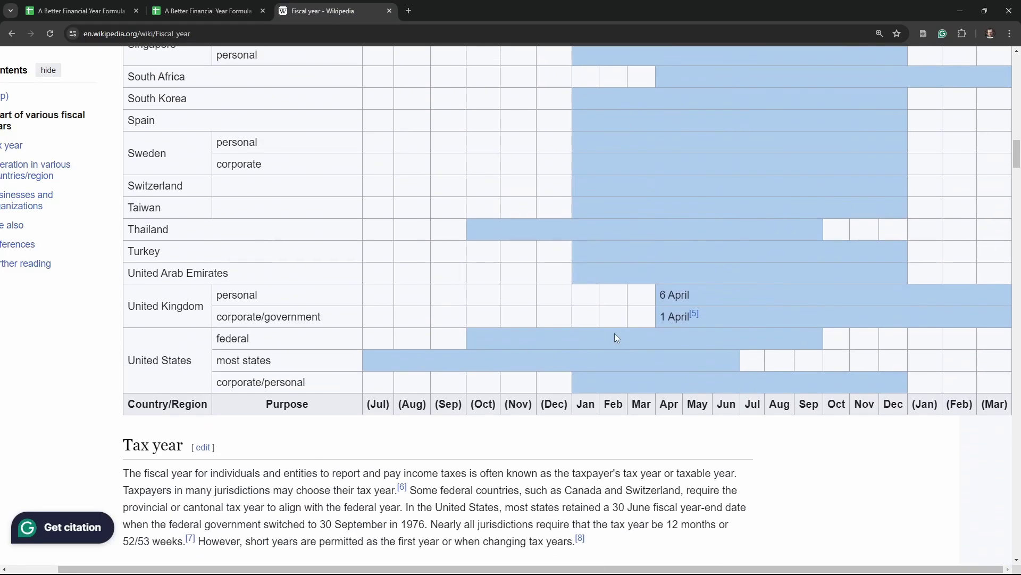
left_click(199, 8)
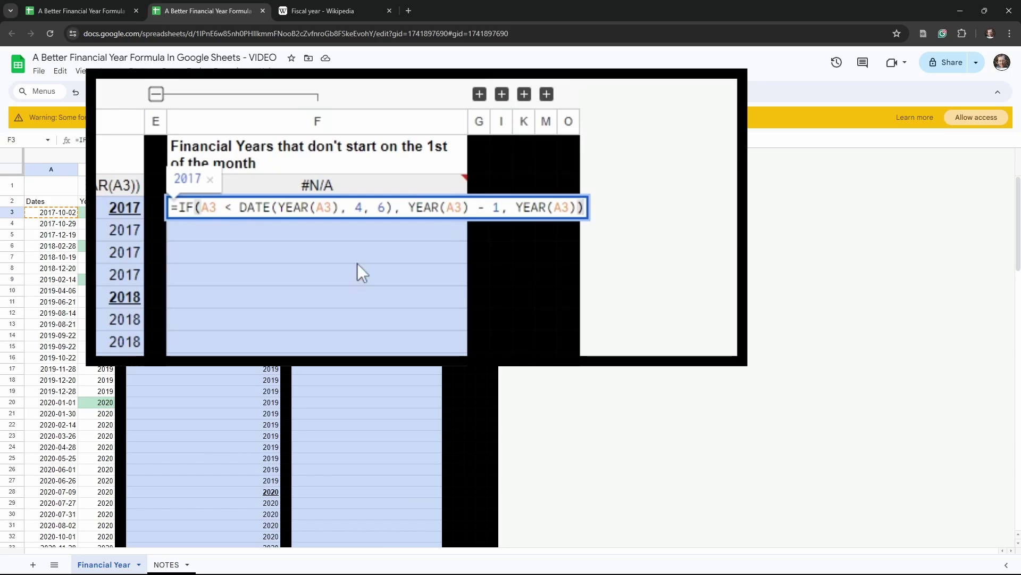
Commit F3's =IF(A3 < DATE(YEAR(A3), 4, 6), YEAR(A3) - 1, YEAR(A3)) formula and compare with D6.
key("Return")
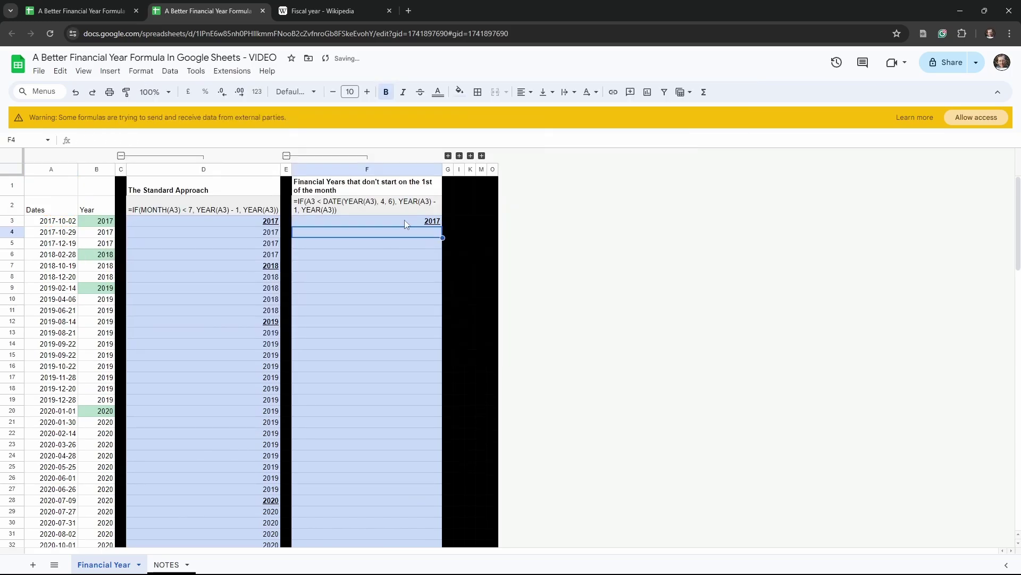
left_click(405, 224)
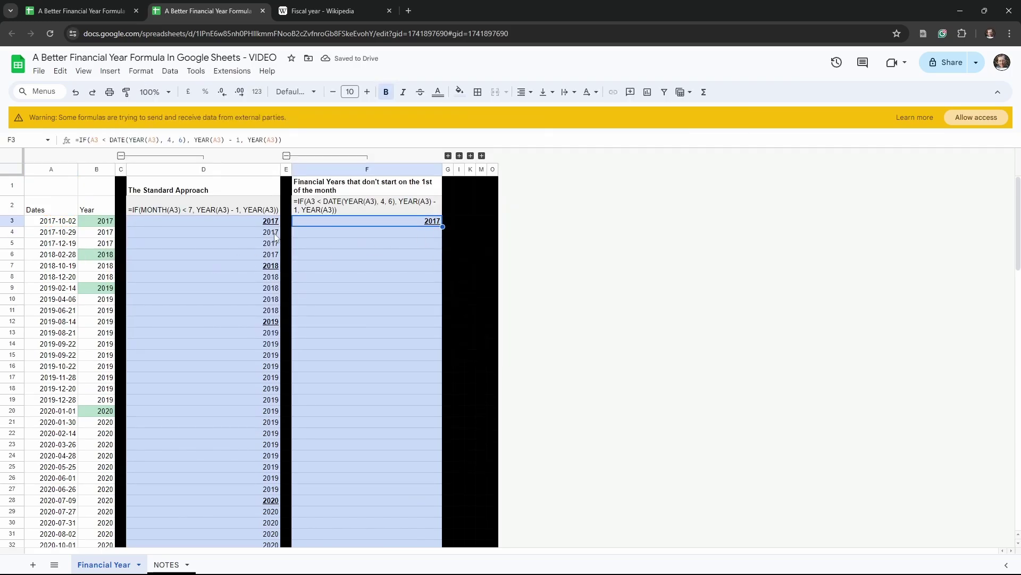
left_click(255, 255)
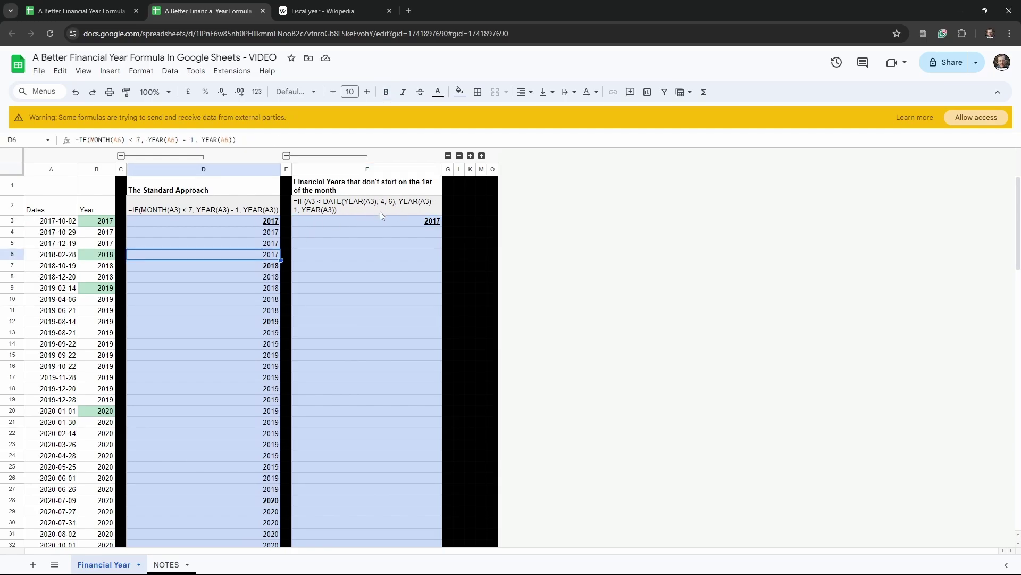
Fill F3's 6 April financial-year formula down to F40.
left_click(400, 221)
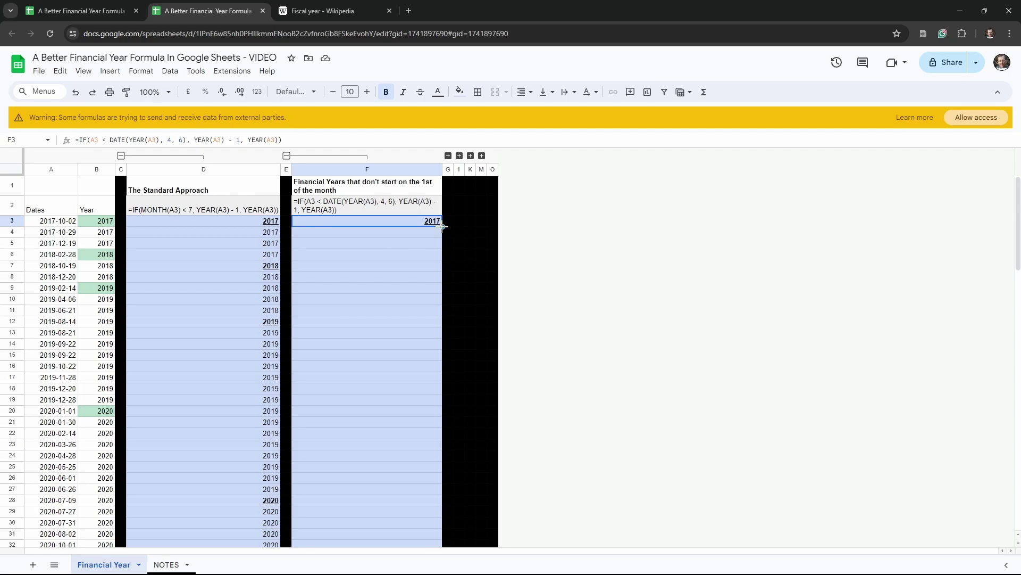
left_click_drag(443, 226, 427, 420)
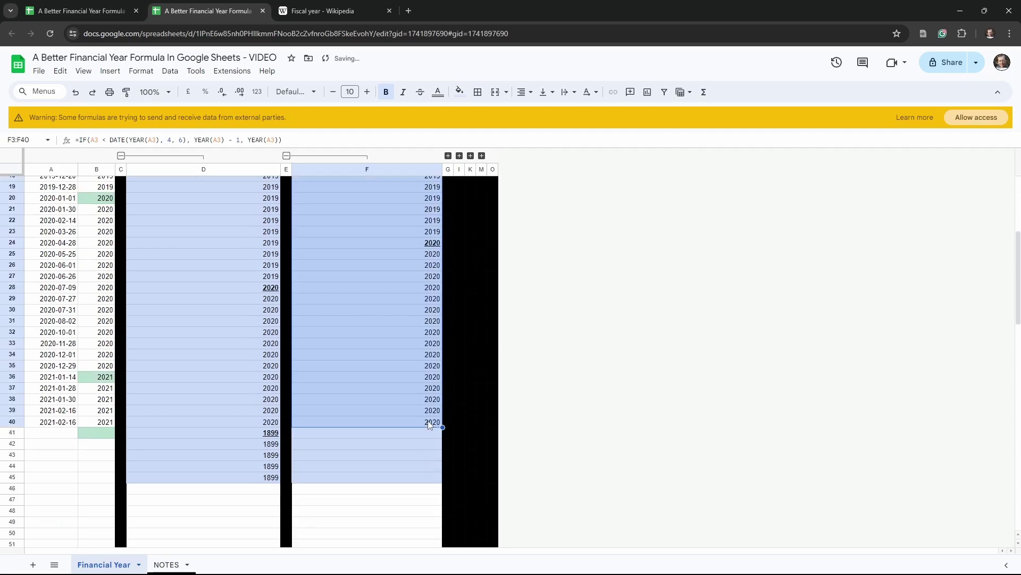
scroll(420, 377, "up", 6)
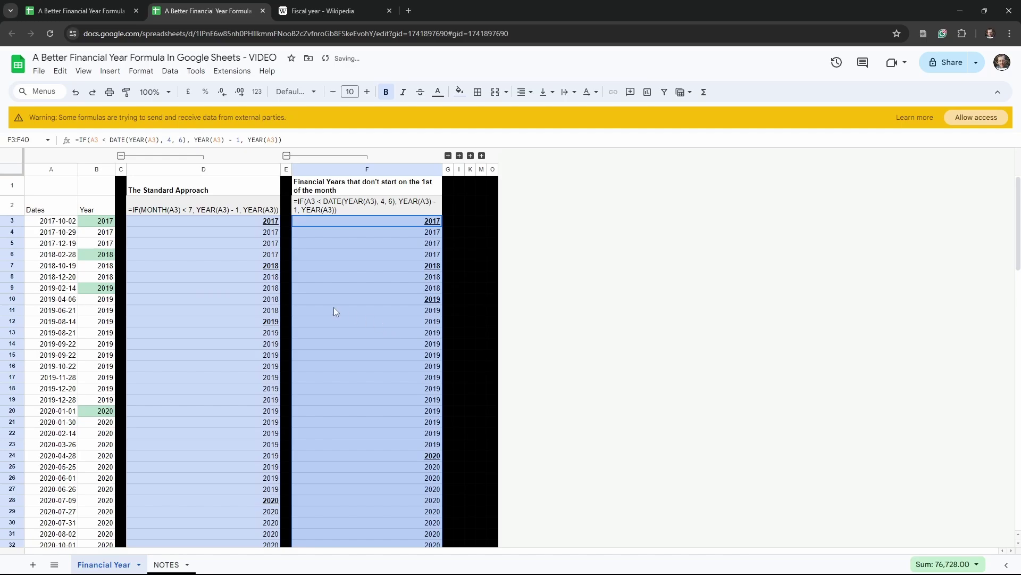
left_click(319, 265)
Collapse The Standard Approach columns and check the years for 2018-10-19 and 2019-04-06.
left_click(121, 155)
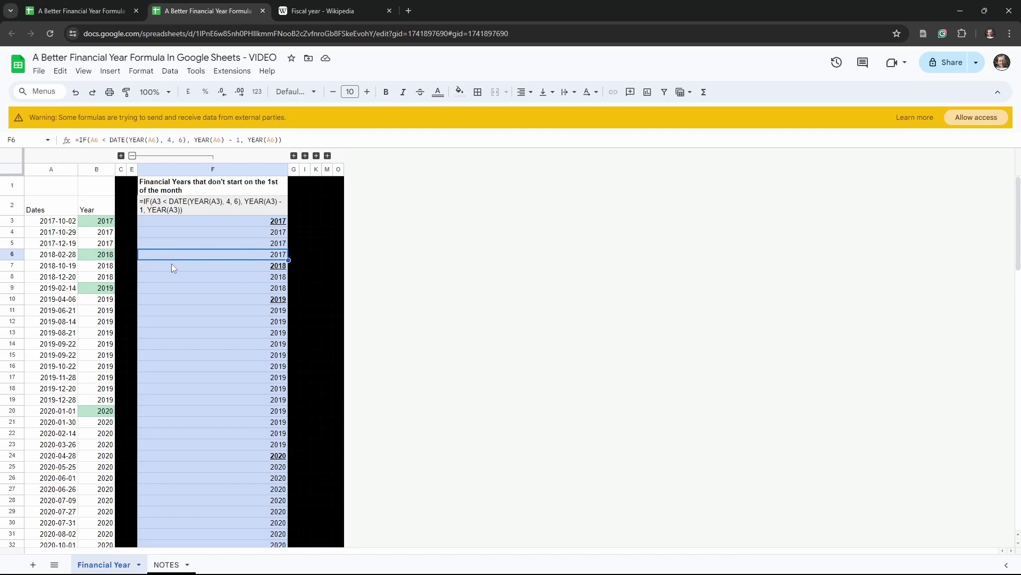
left_click(186, 266)
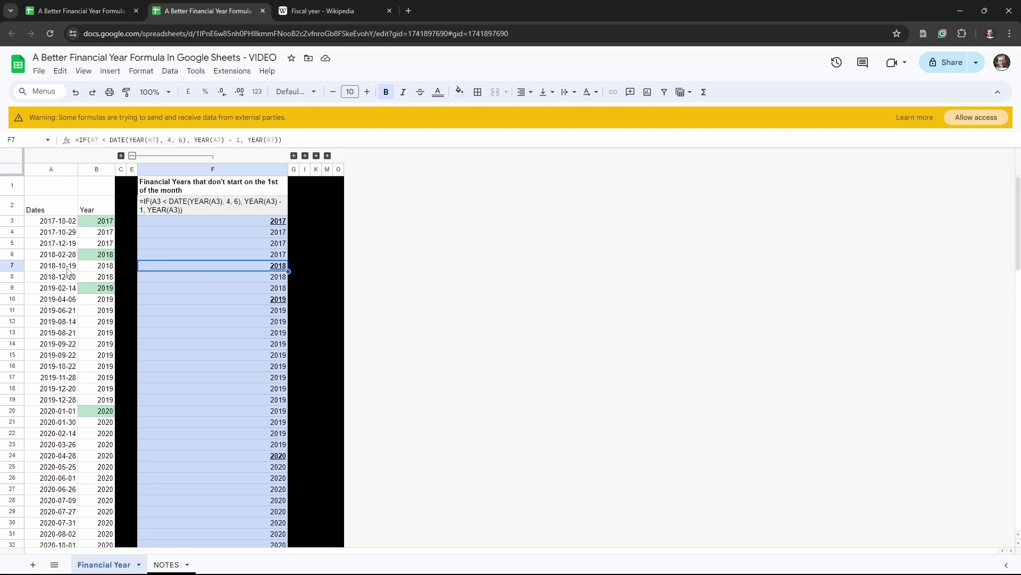
left_click(228, 301)
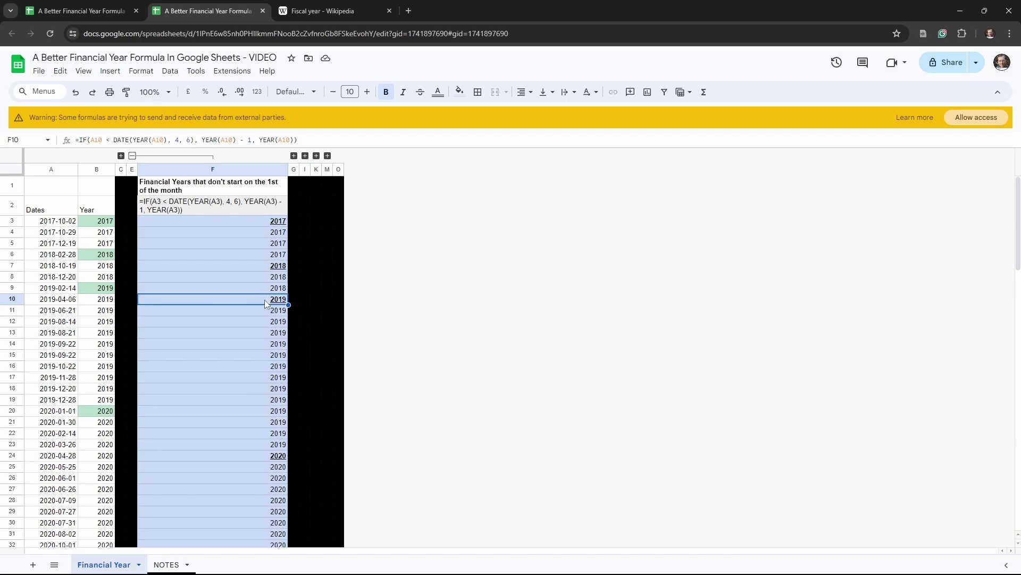
Change the A10 date from 2019-04-06 to 2019-04-05.
left_click(74, 303)
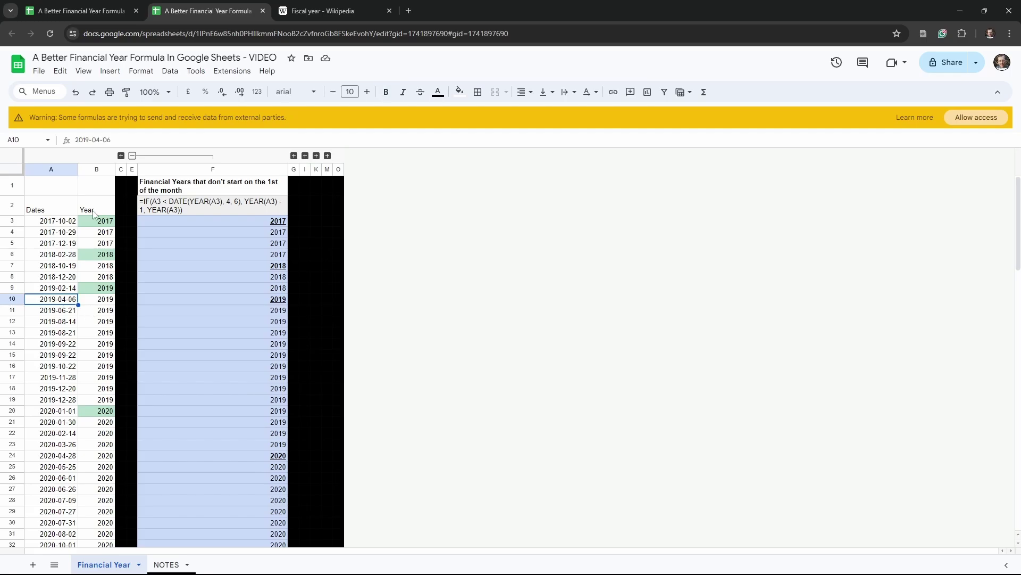
left_click(112, 141)
key("BackSpace")
type("5")
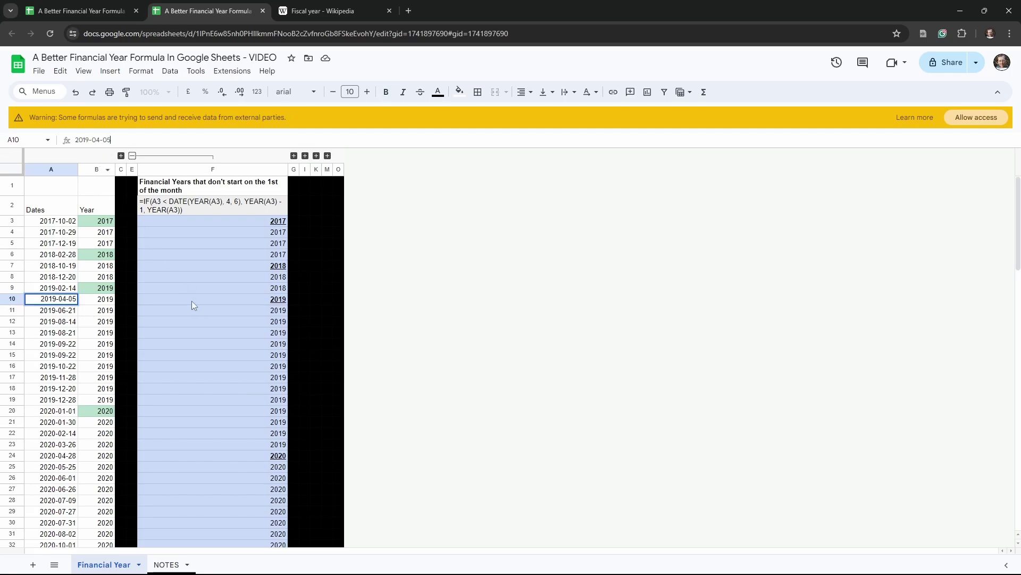
key("Tab")
Check the recalculated financial years in column F, including F10, F23 and F24.
left_click(211, 329)
left_click(263, 301)
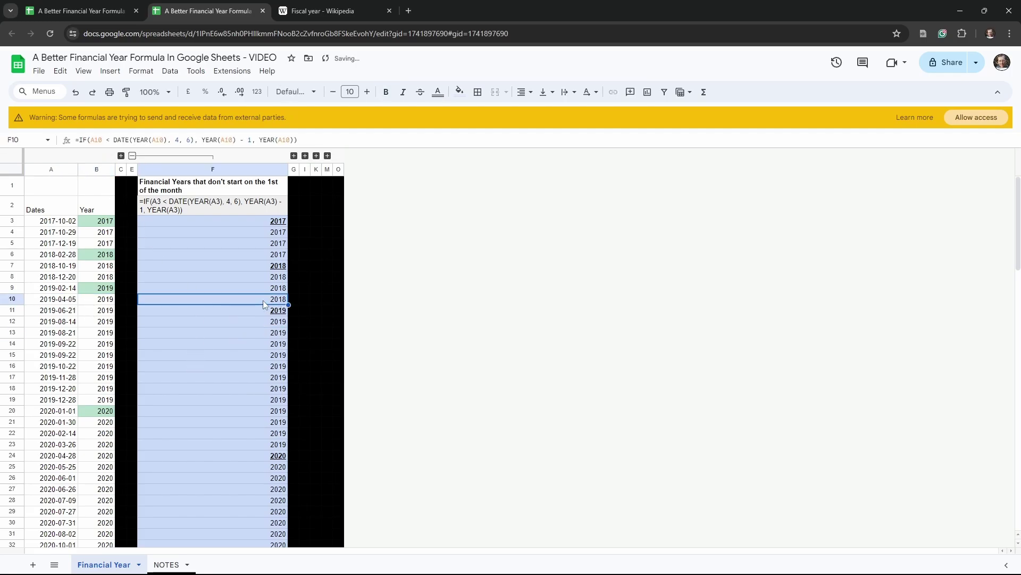
left_click(234, 312)
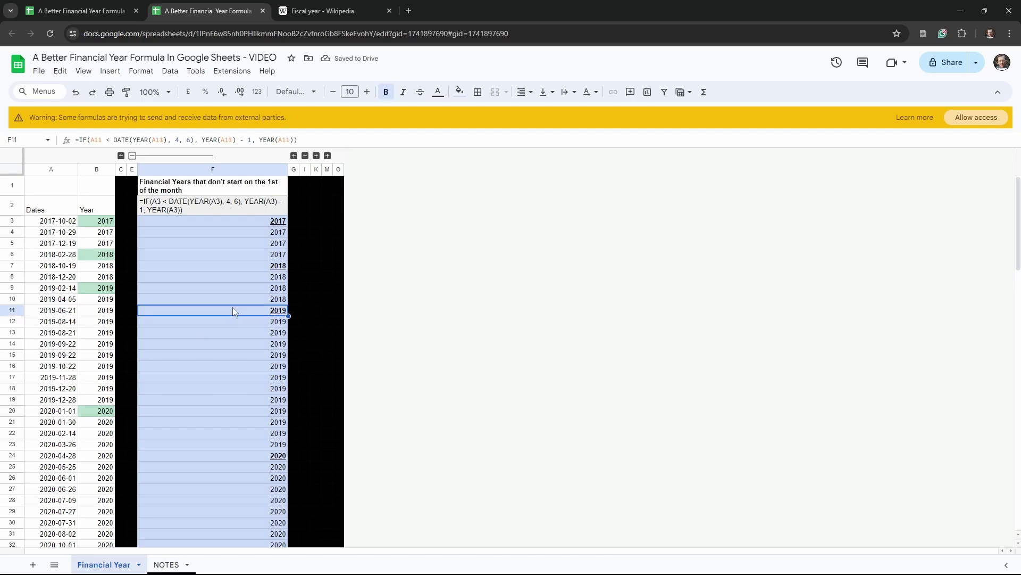
scroll(247, 330, "down", 3)
left_click(231, 297)
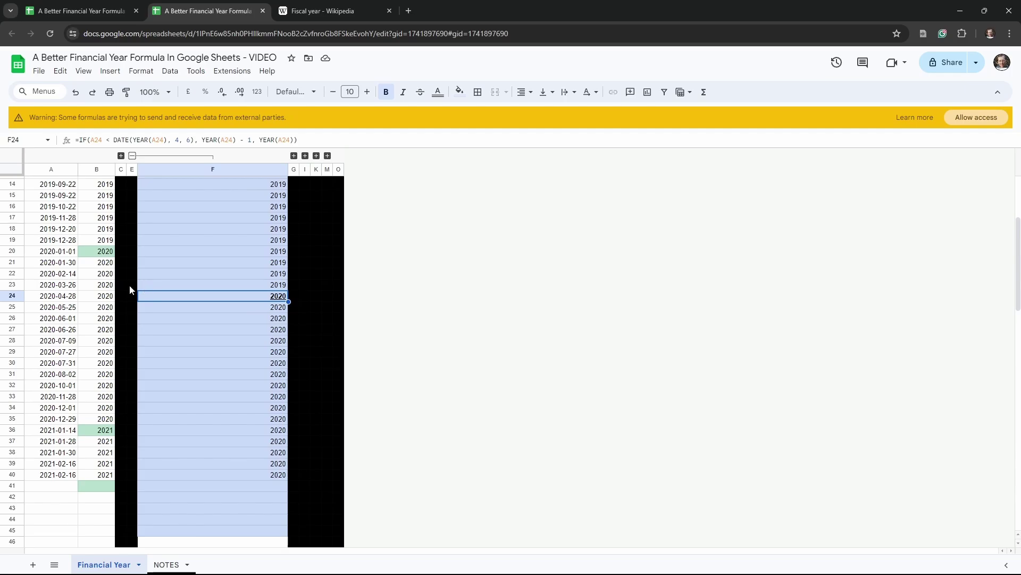
left_click(73, 288)
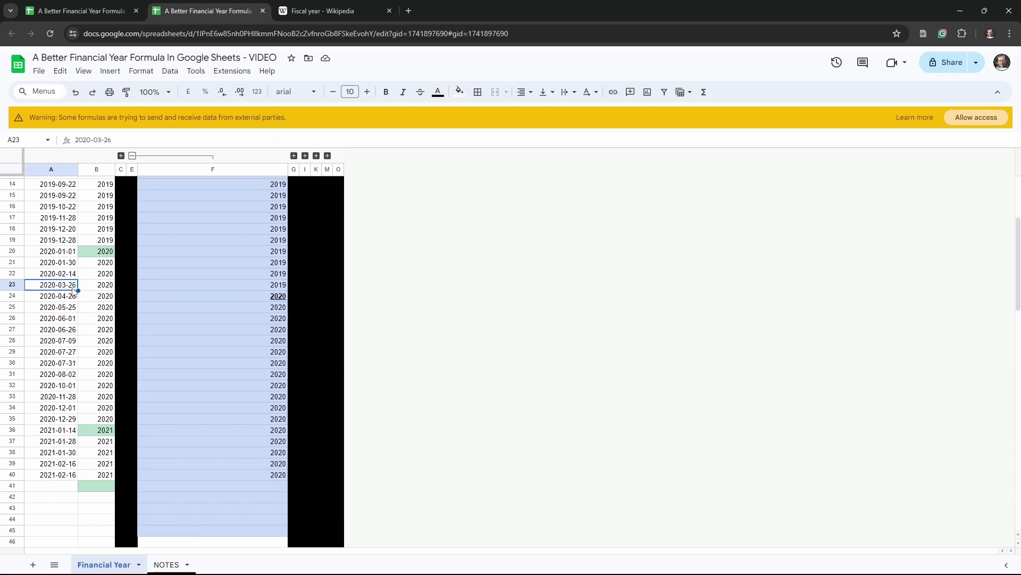
left_click(258, 288)
left_click(258, 294)
scroll(265, 303, "up", 3)
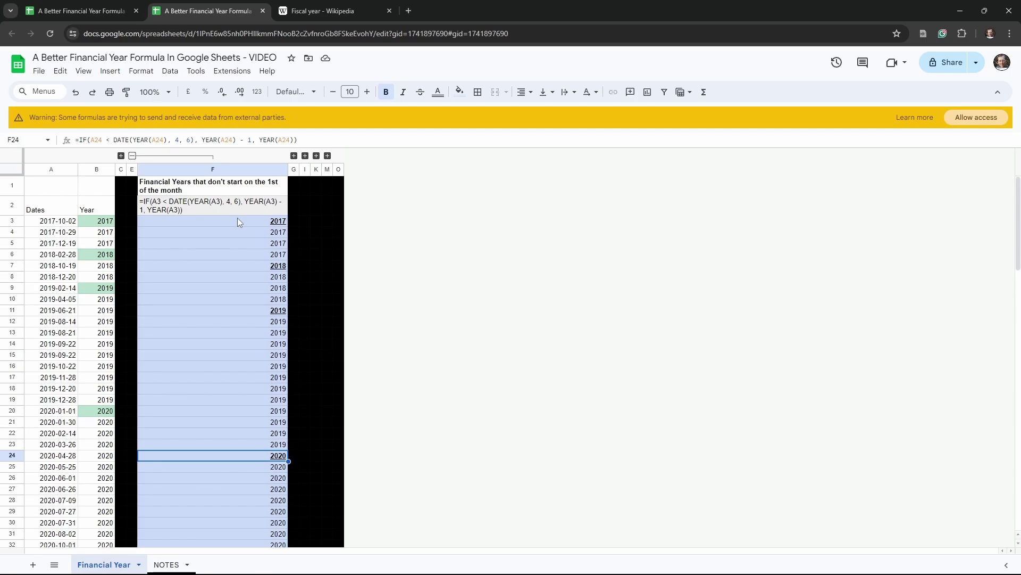
Extend the column F financial-year formula from F40 down to row 56.
left_click(237, 222)
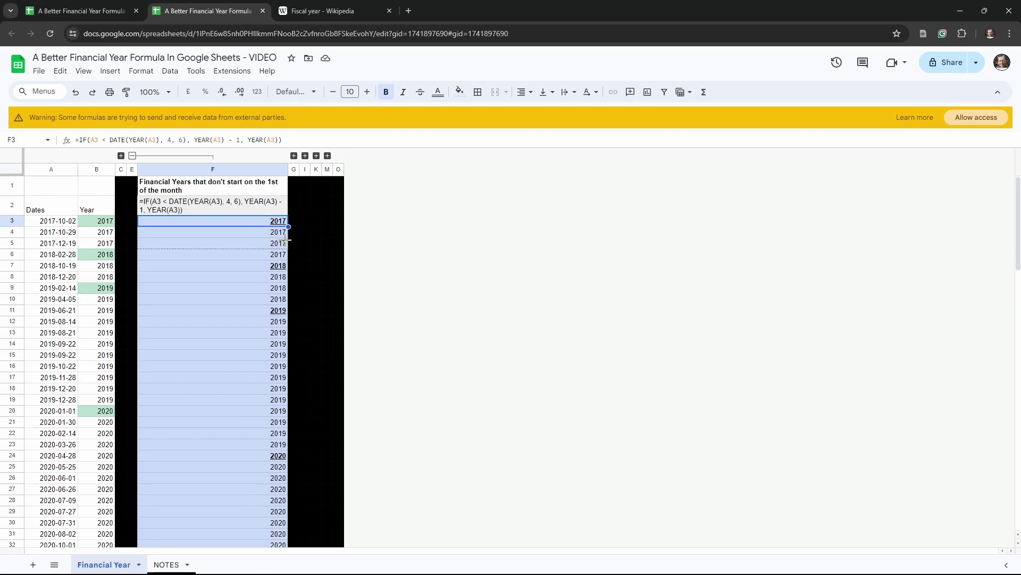
scroll(75, 417, "down", 5)
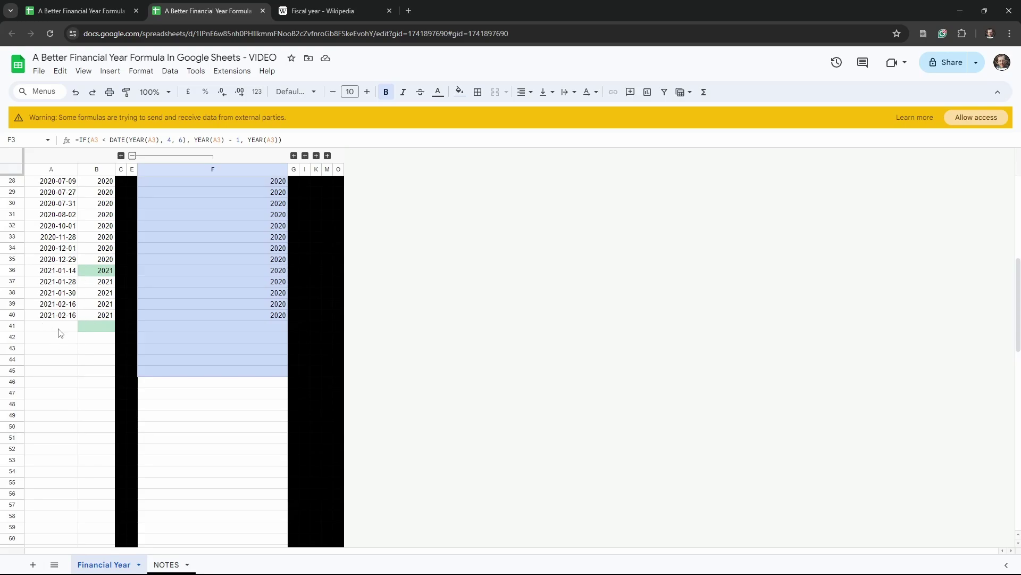
scroll(69, 360, "down", 3)
scroll(214, 308, "up", 2)
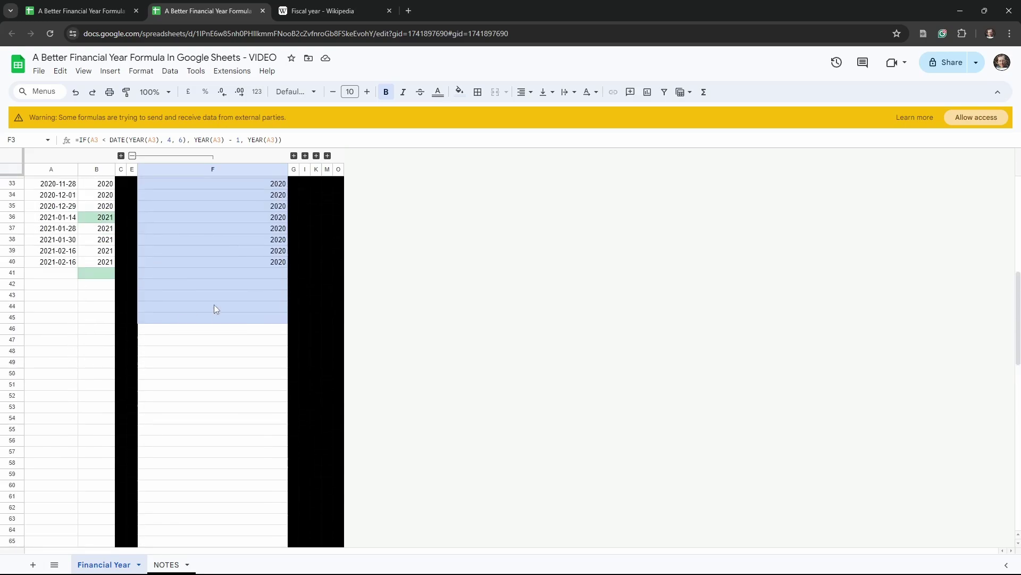
left_click(260, 264)
left_click_drag(287, 267, 267, 441)
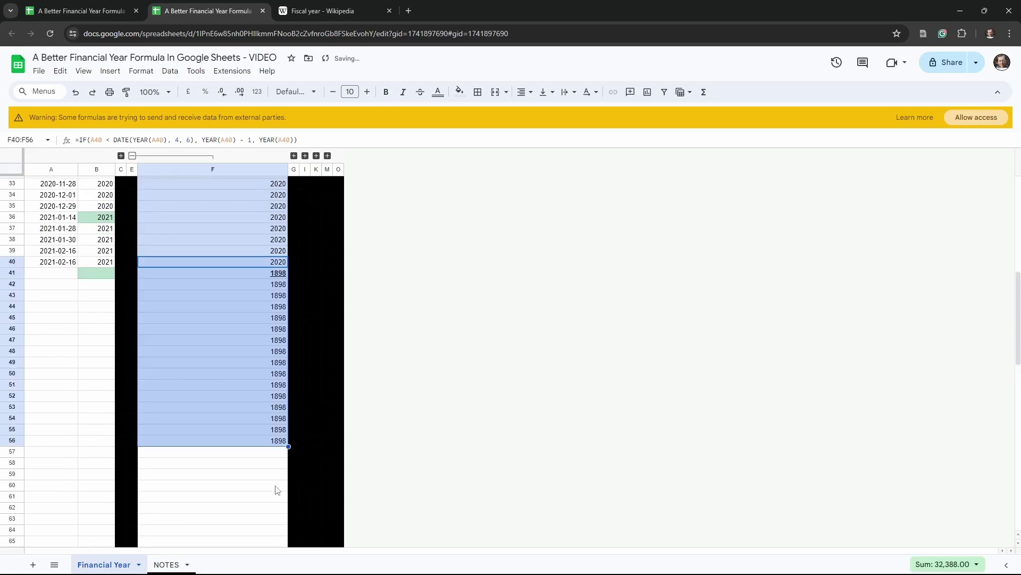
key("Down")
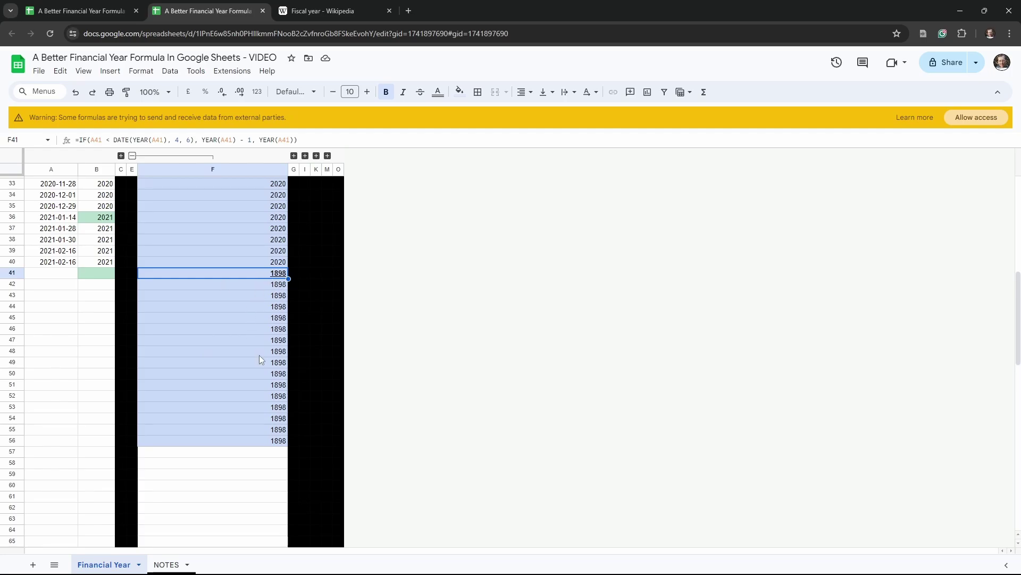
Inspect the financial-year results down column F, including the one for 2019-06-21.
scroll(261, 383, "up", 5)
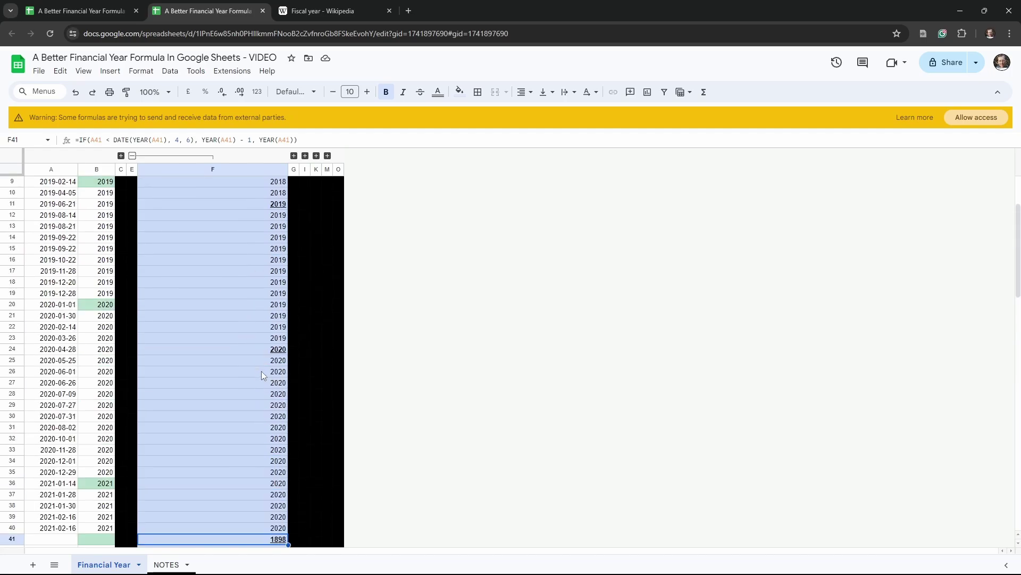
scroll(261, 372, "up", 5)
left_click(243, 256)
left_click(229, 322)
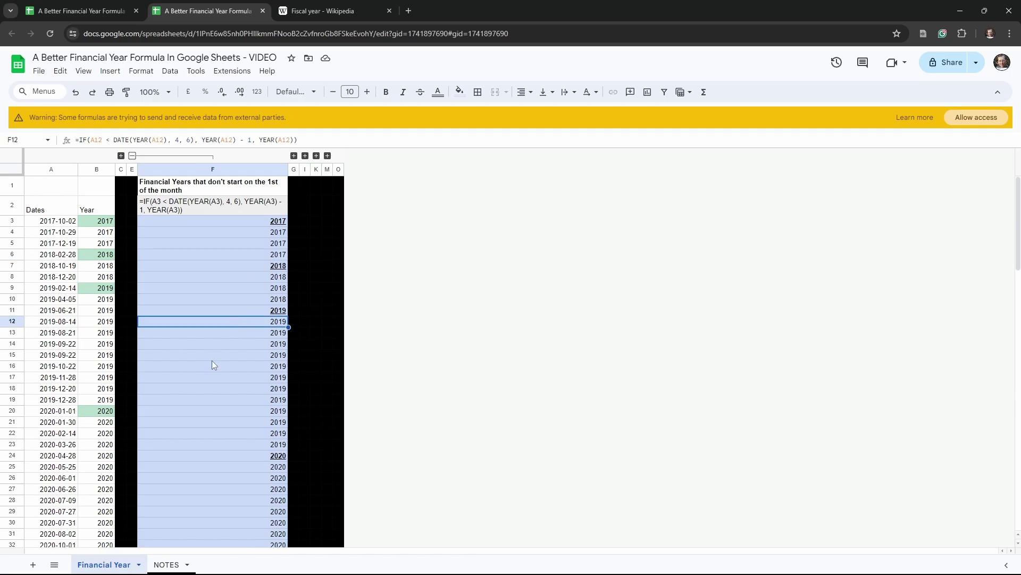
left_click(208, 377)
left_click(234, 433)
left_click(230, 366)
left_click(239, 311)
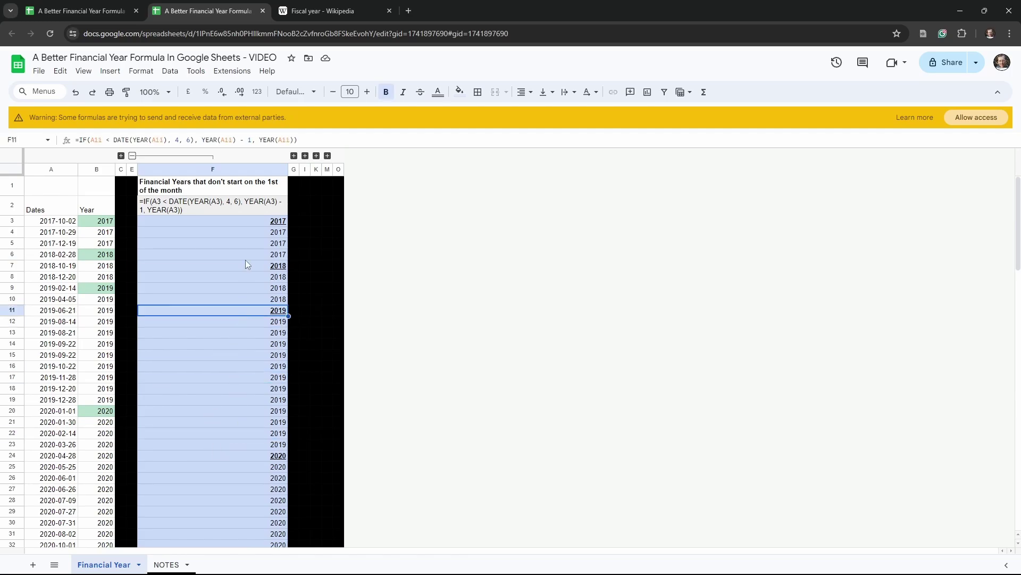
Expand the grouped columns to reveal the Apply to a range column H.
left_click(244, 220)
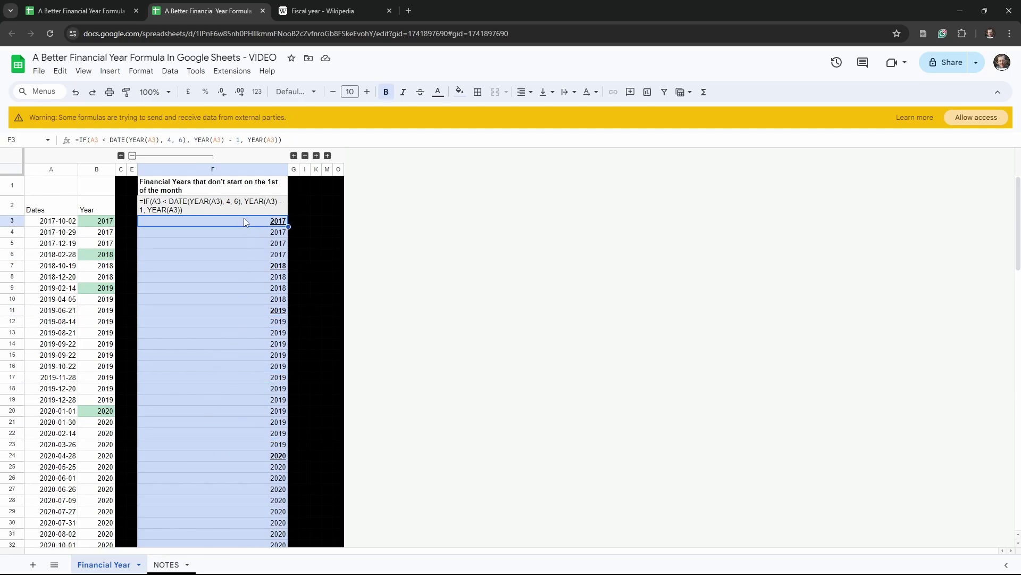
left_click(294, 156)
left_click(381, 255)
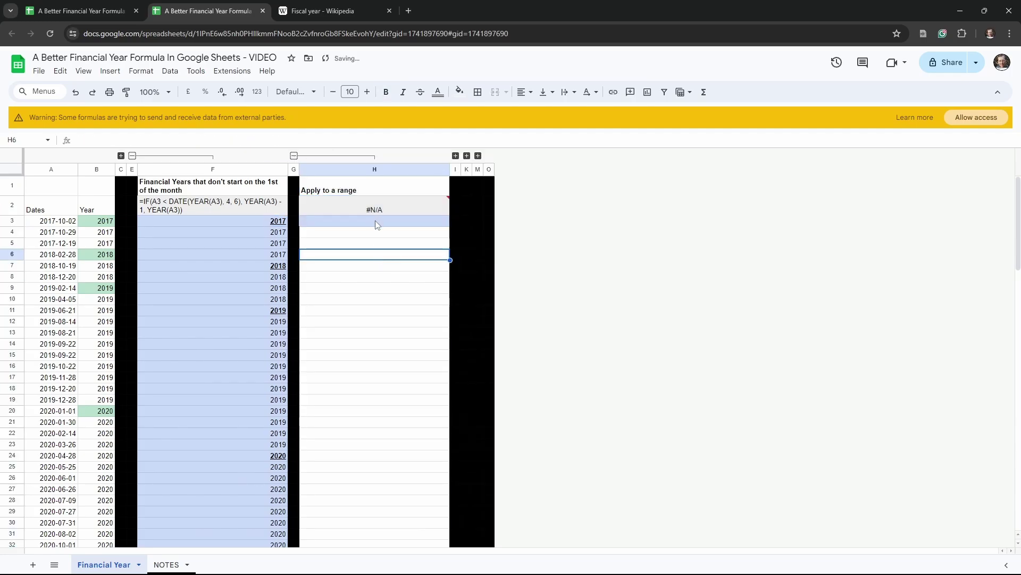
Zoom the sheet in twice and put F3's financial-year IF formula into edit mode.
left_click(243, 220)
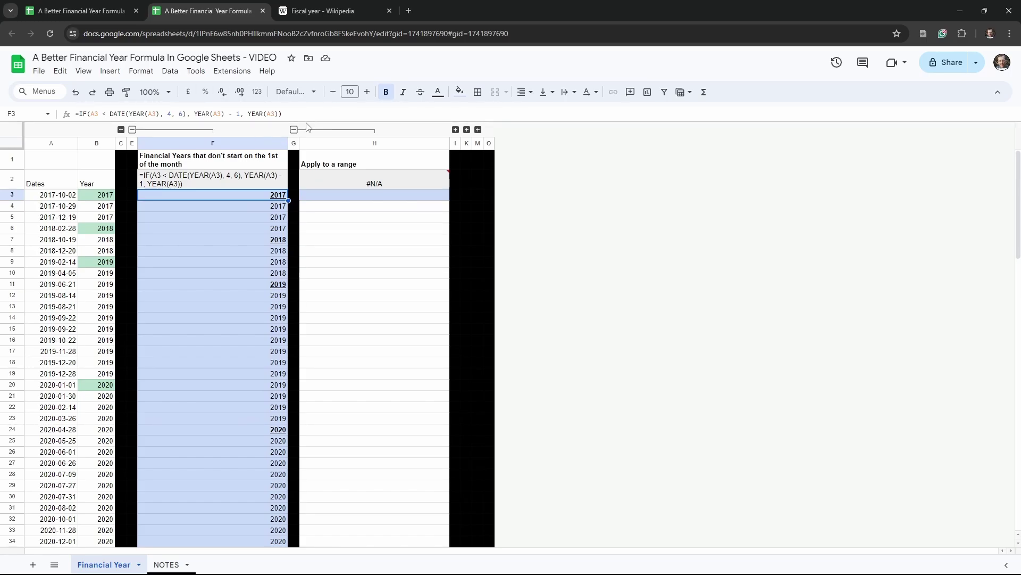
key("ctrl+plus")
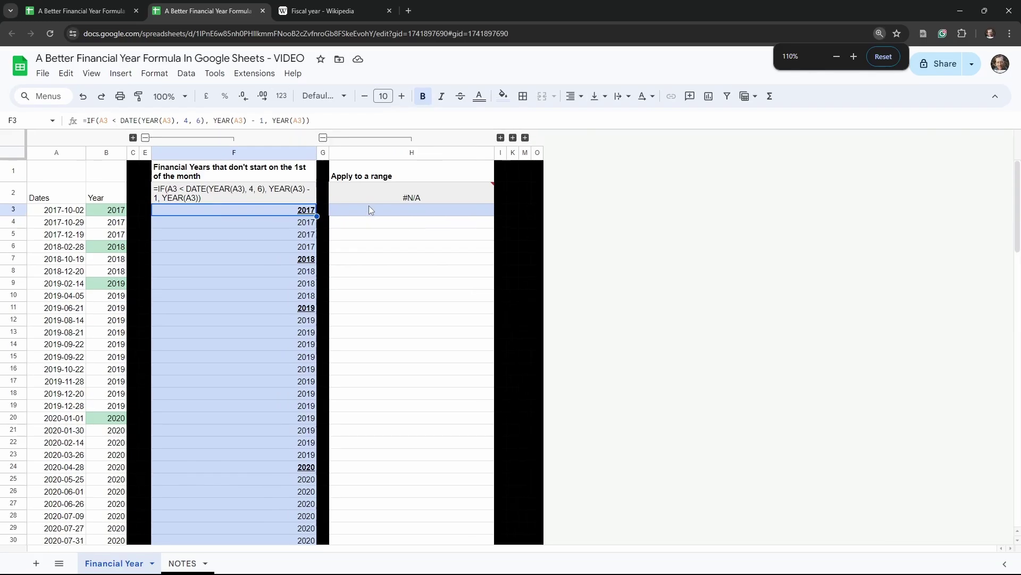
key("ctrl+plus")
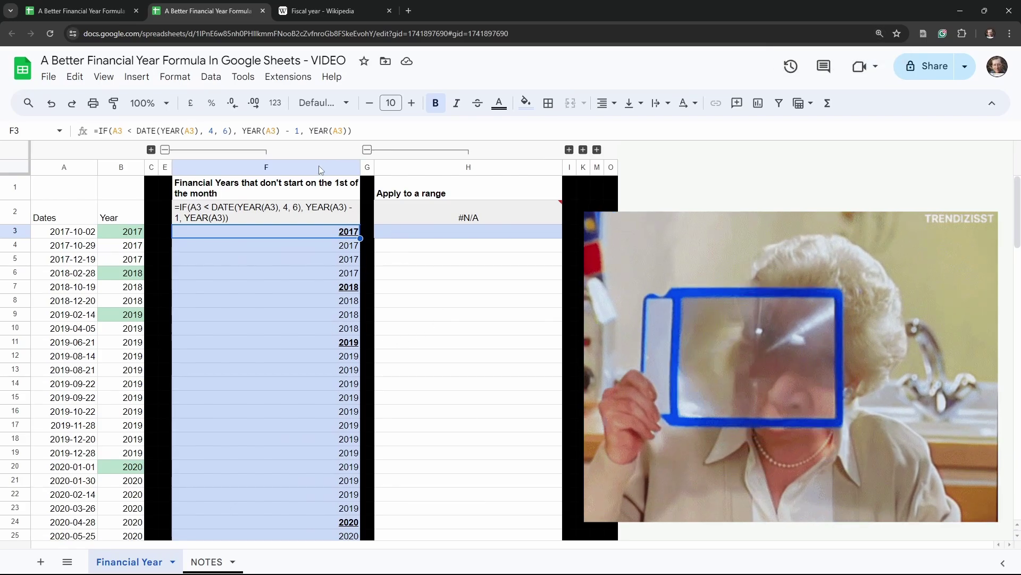
left_click(445, 233)
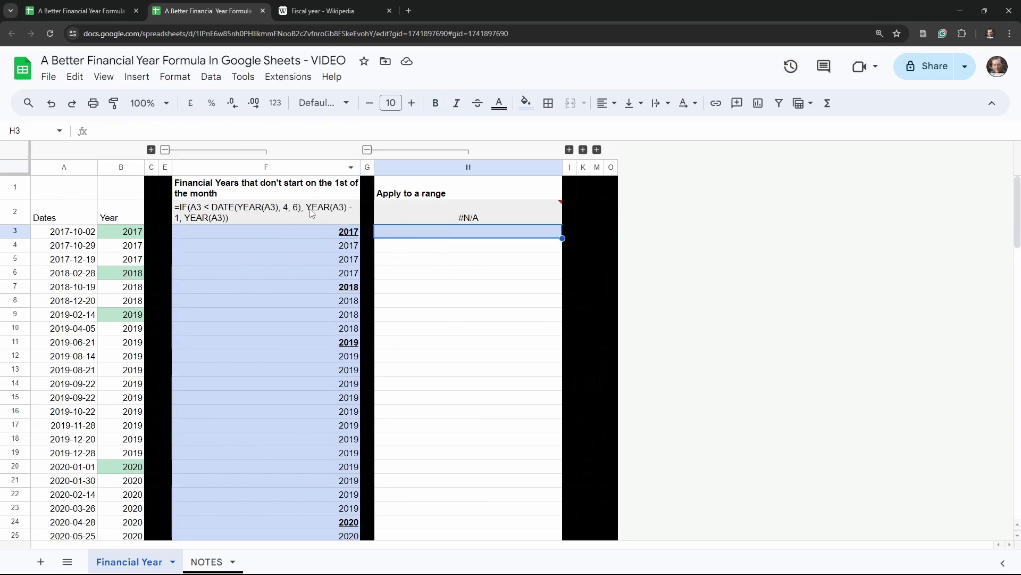
left_click(304, 233)
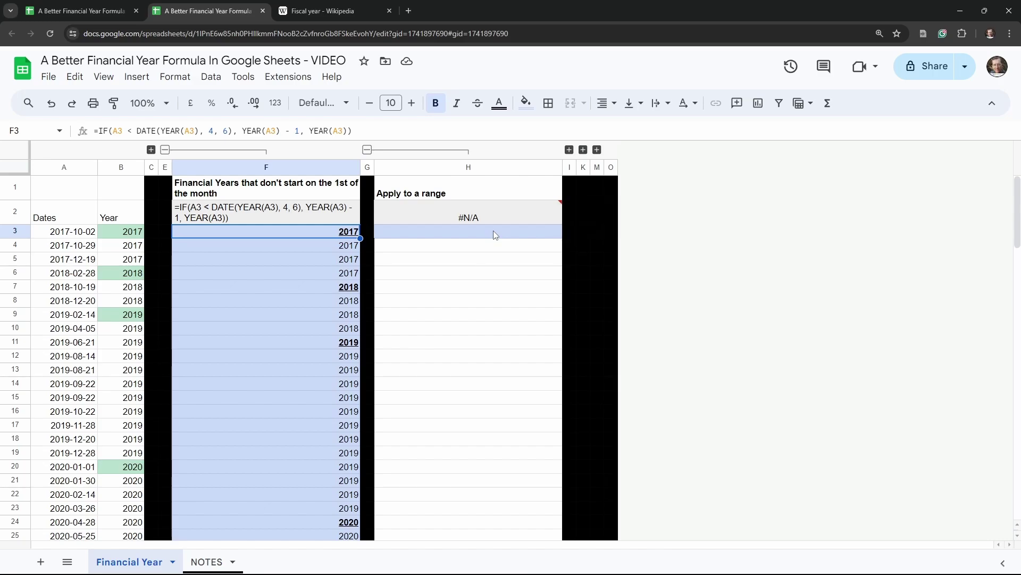
left_click(465, 228)
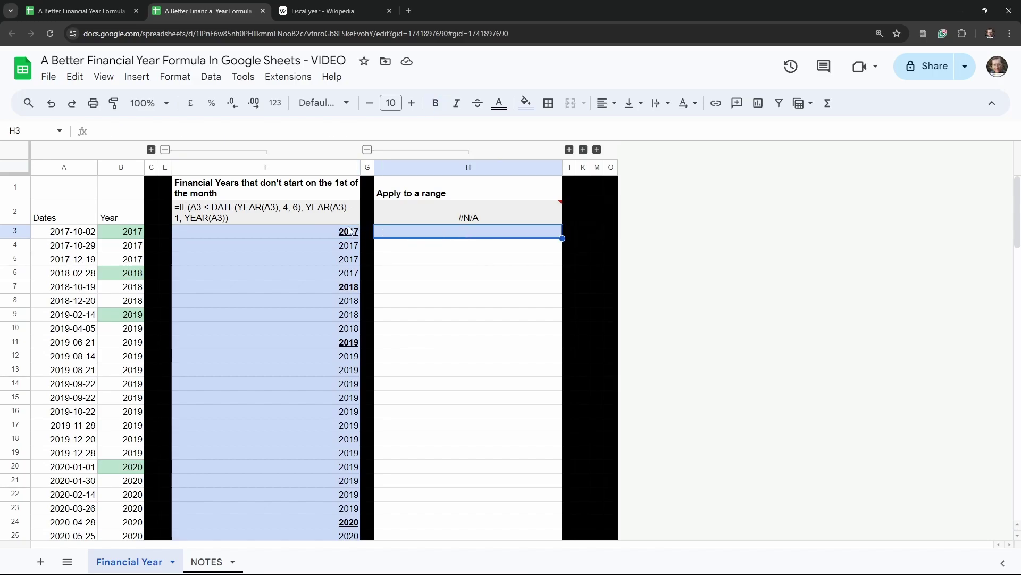
left_click(323, 231)
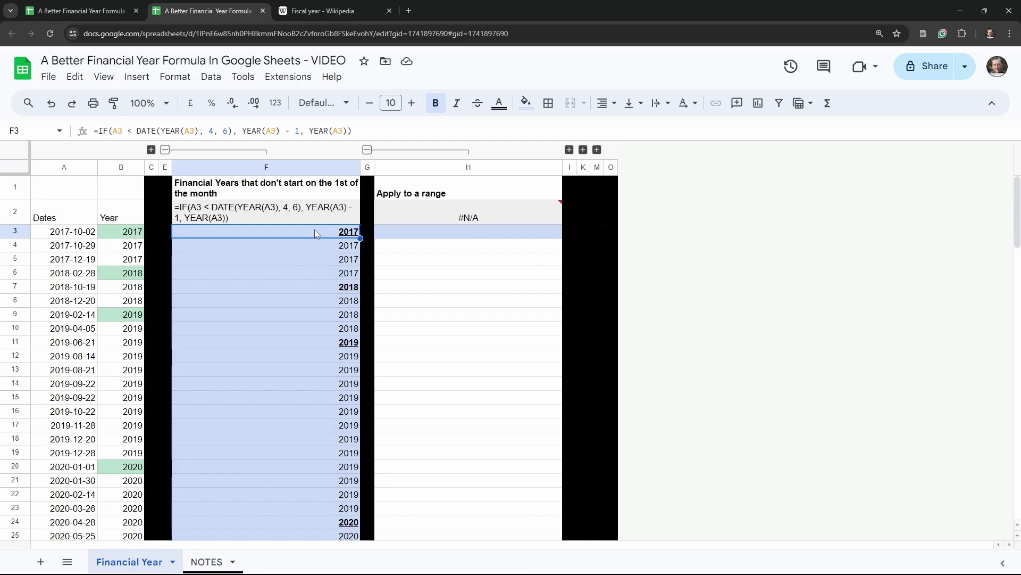
left_click(376, 131)
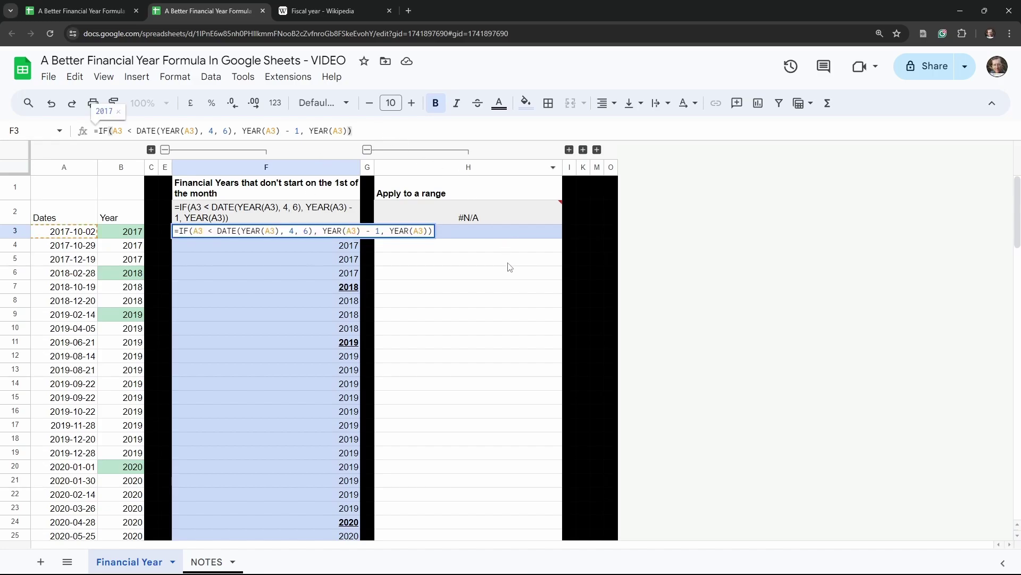
Copy F3's IF formula text and begin entering a formula in H3.
left_click(99, 131)
left_click_drag(99, 130, 370, 133)
key("ctrl+c")
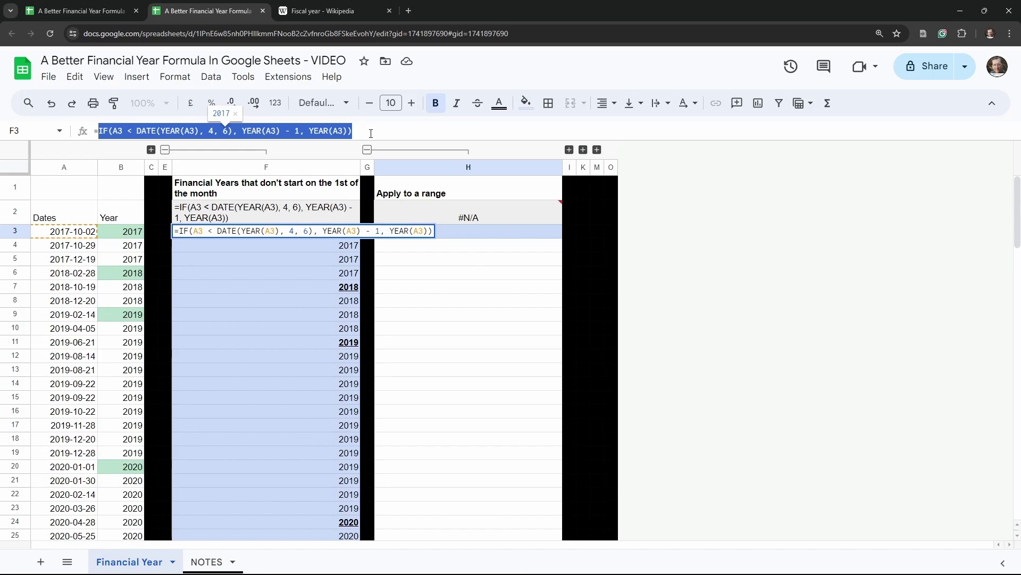
key("Escape")
left_click(408, 232)
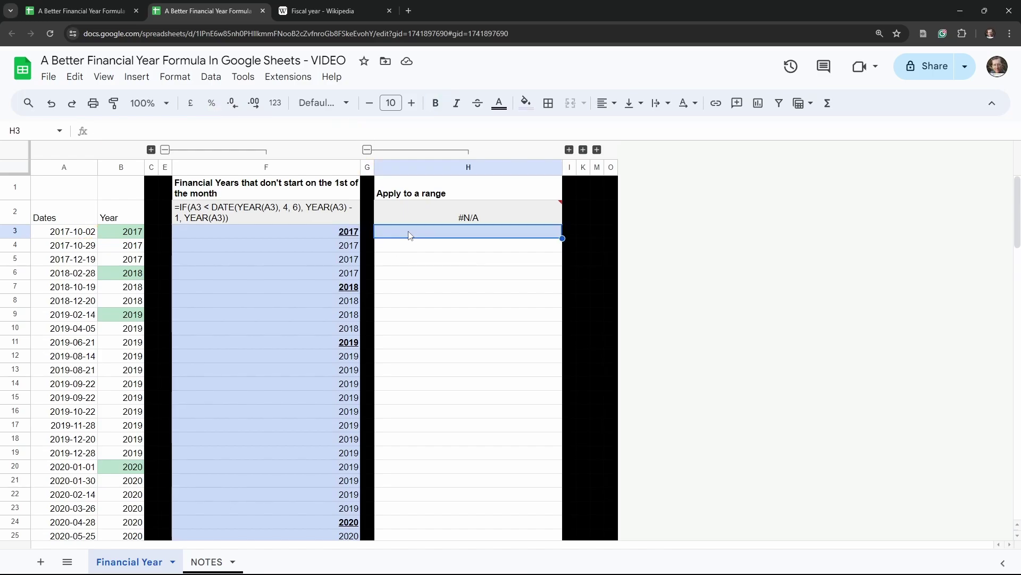
left_click(340, 131)
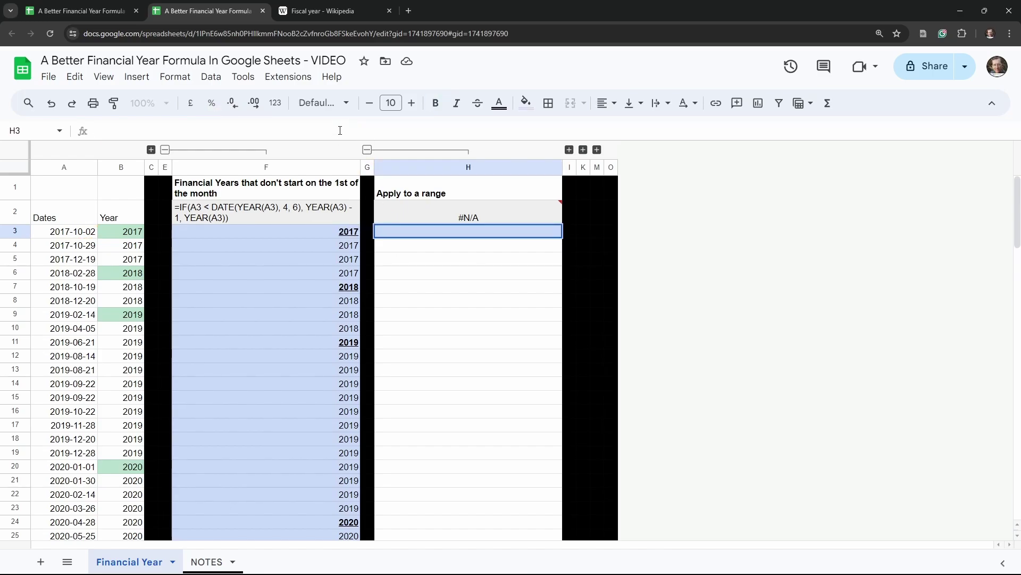
Start H3 with =ARRAYFORMULA( followed by a new line, and enlarge the formula editor.
type("=ARR")
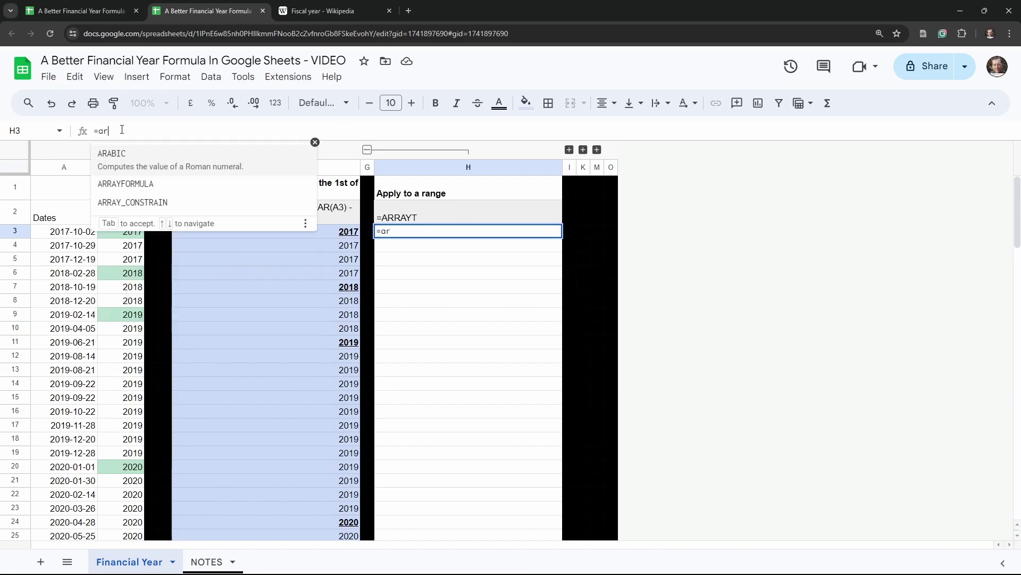
type("AY")
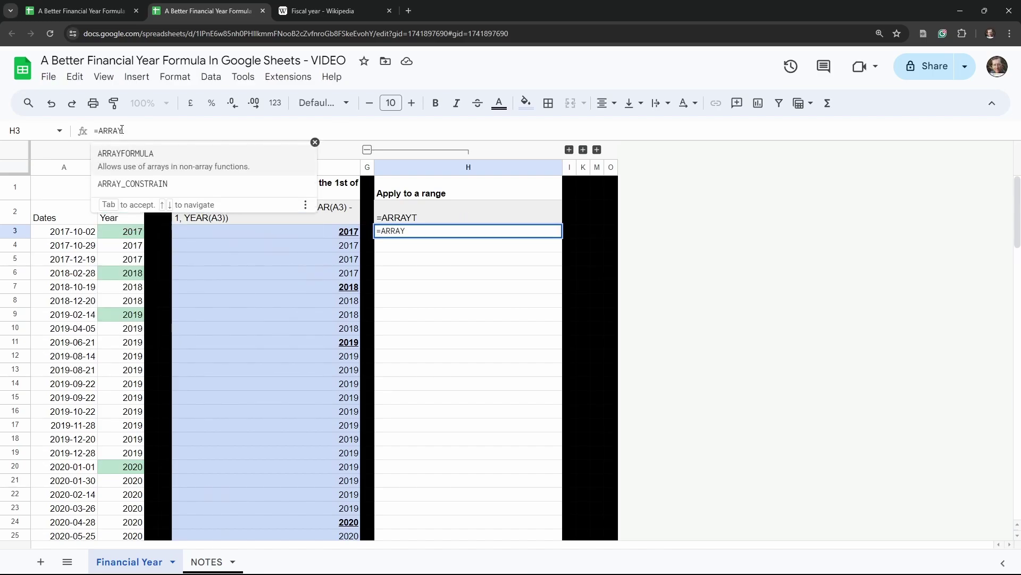
key("Down")
key("Up")
key("Tab")
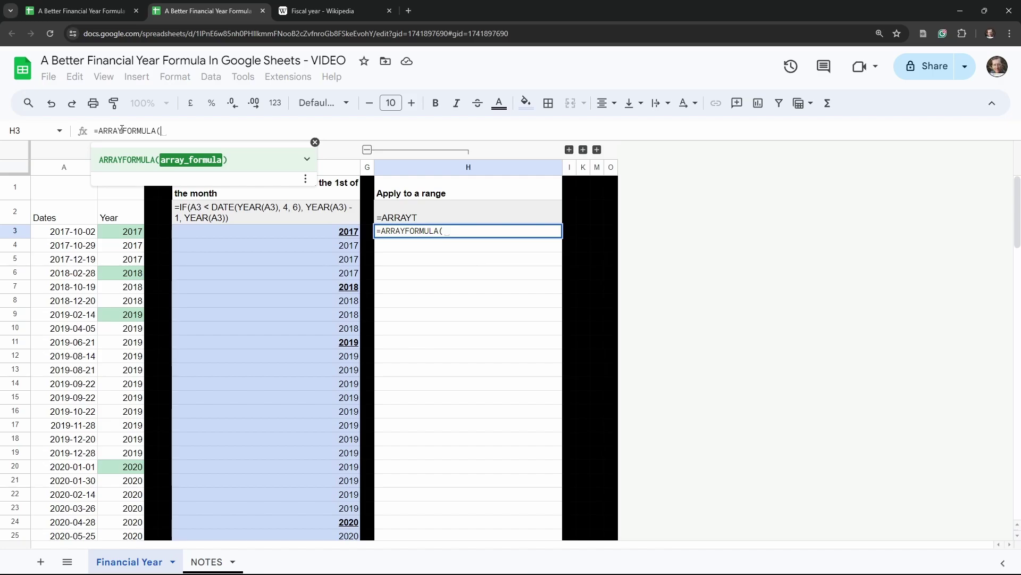
key("alt+Return")
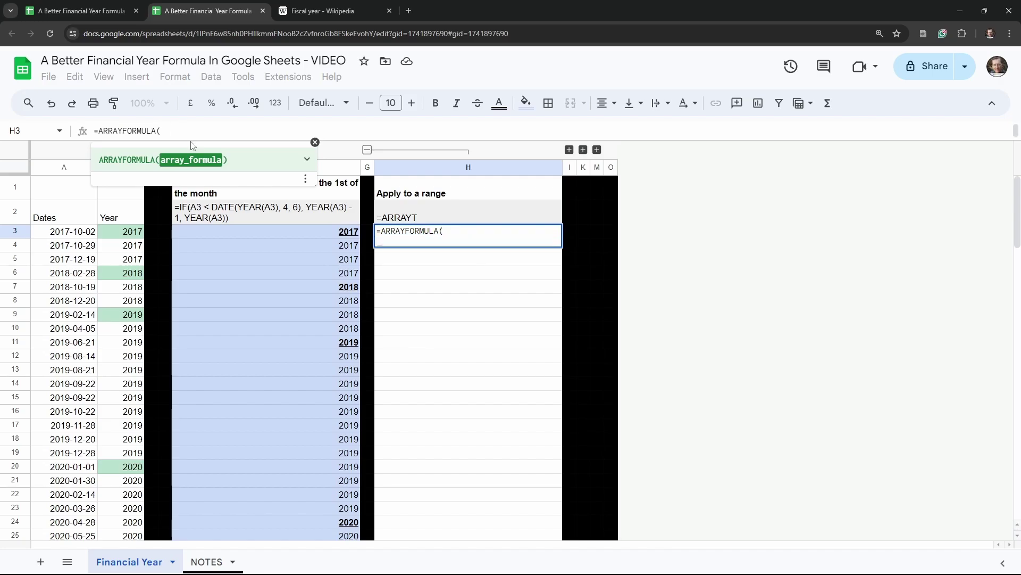
left_click_drag(195, 141, 197, 220)
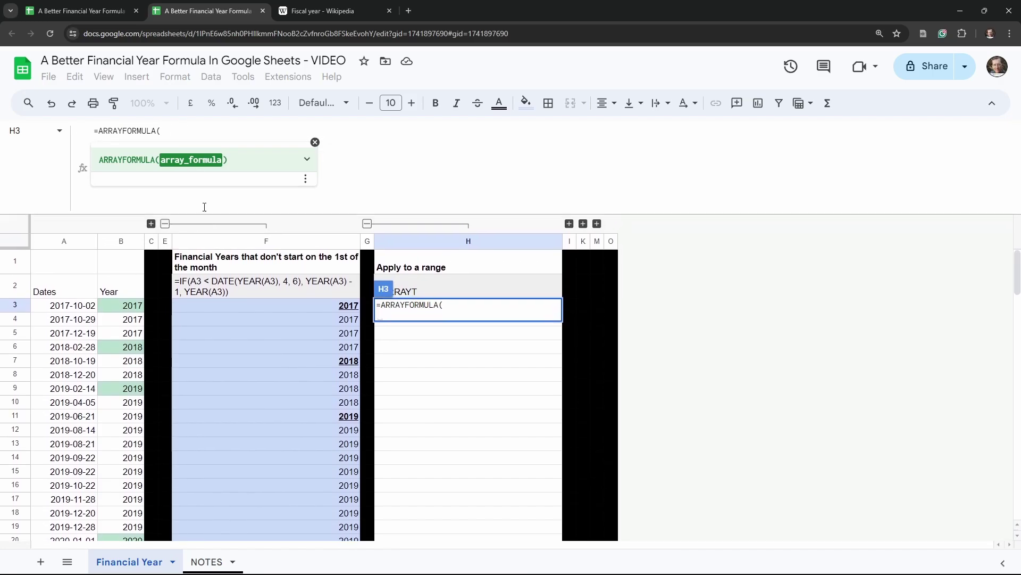
left_click(170, 137)
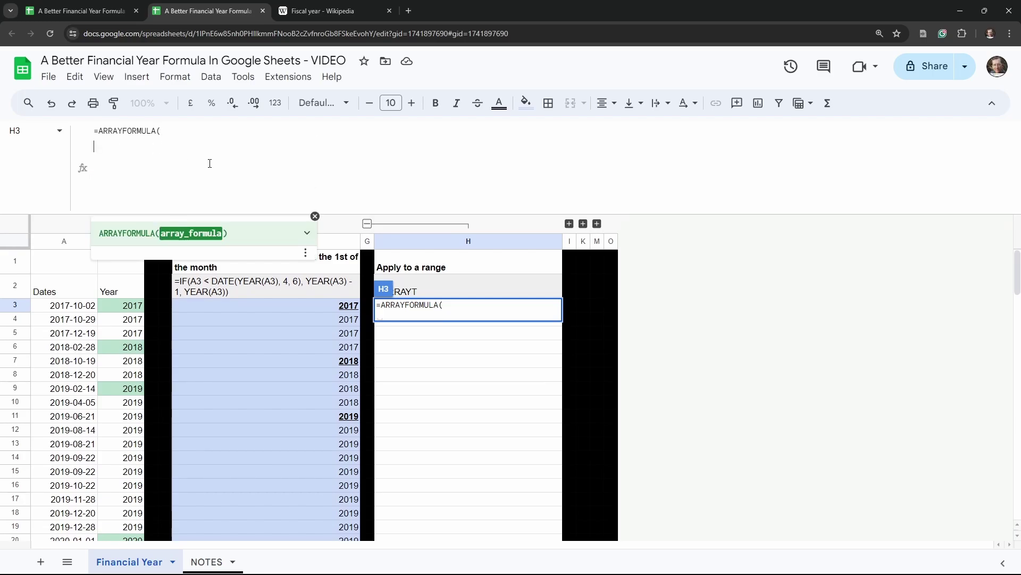
scroll(244, 450, "down", 10)
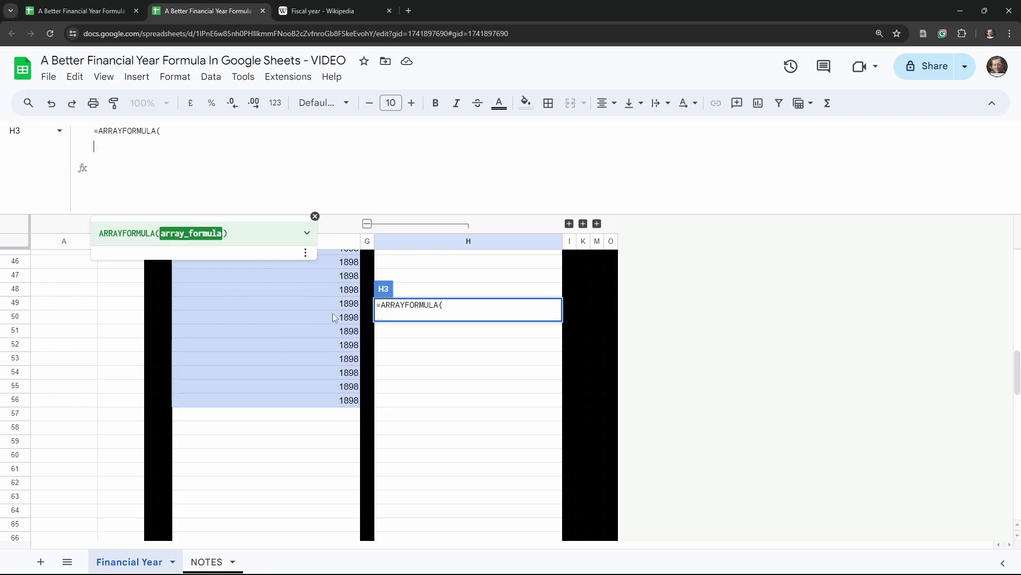
scroll(297, 316, "up", 8)
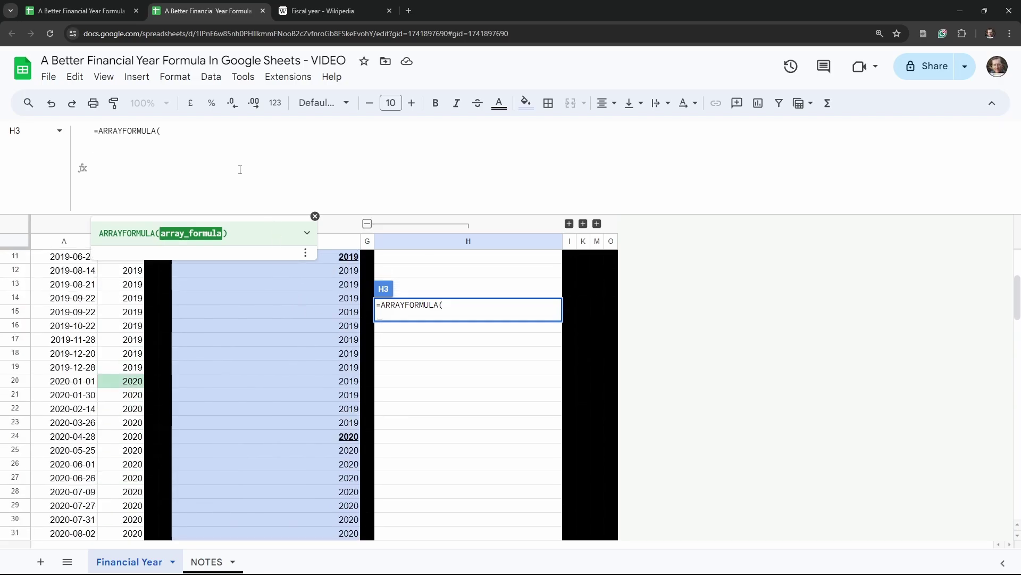
Add IF(A3:A = "", "", then the pasted financial-year IF formula and closing brackets.
type("IF(")
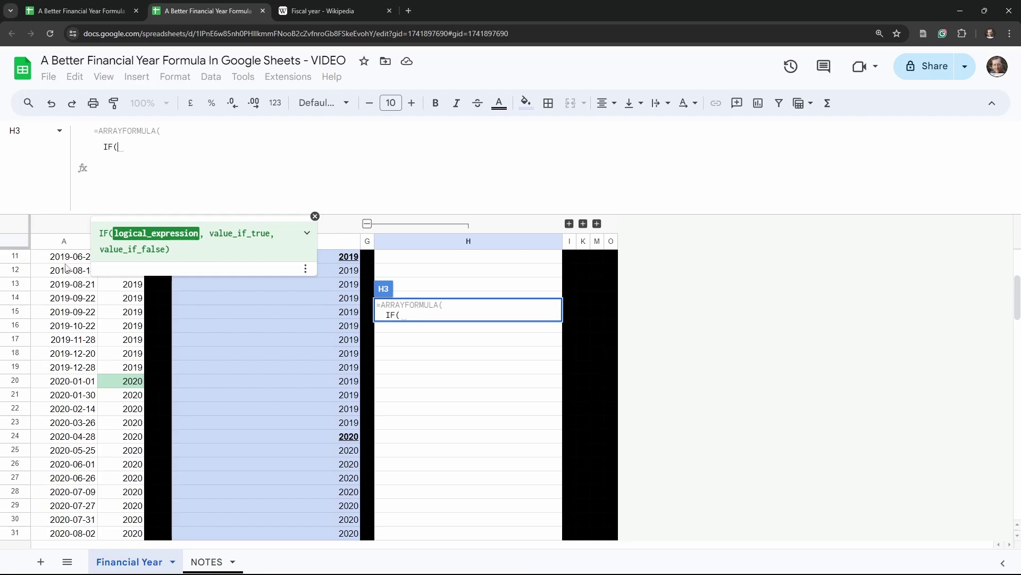
scroll(66, 267, "up", 4)
type("A")
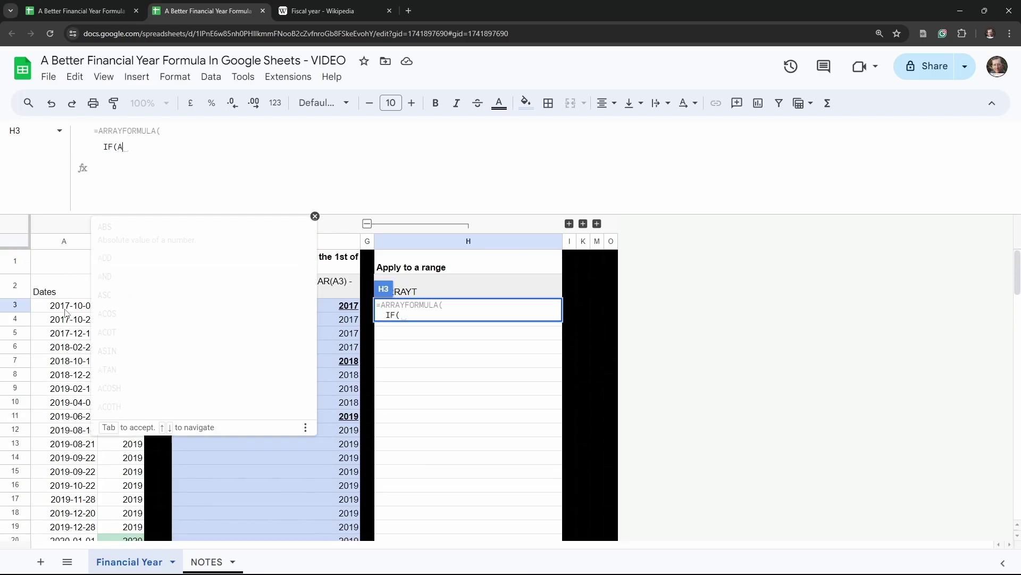
type("3:A")
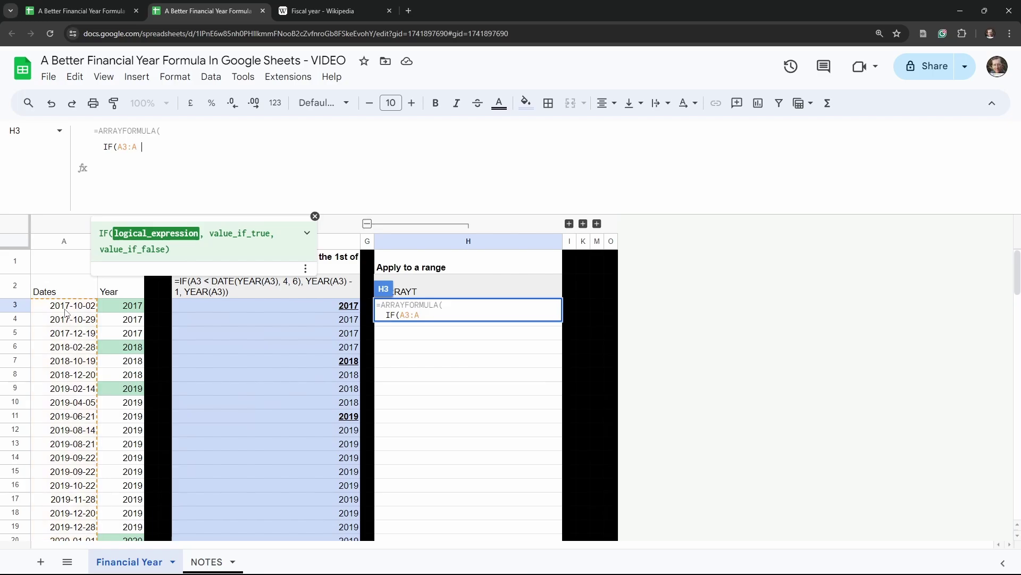
type(" = \"\", \"\"")
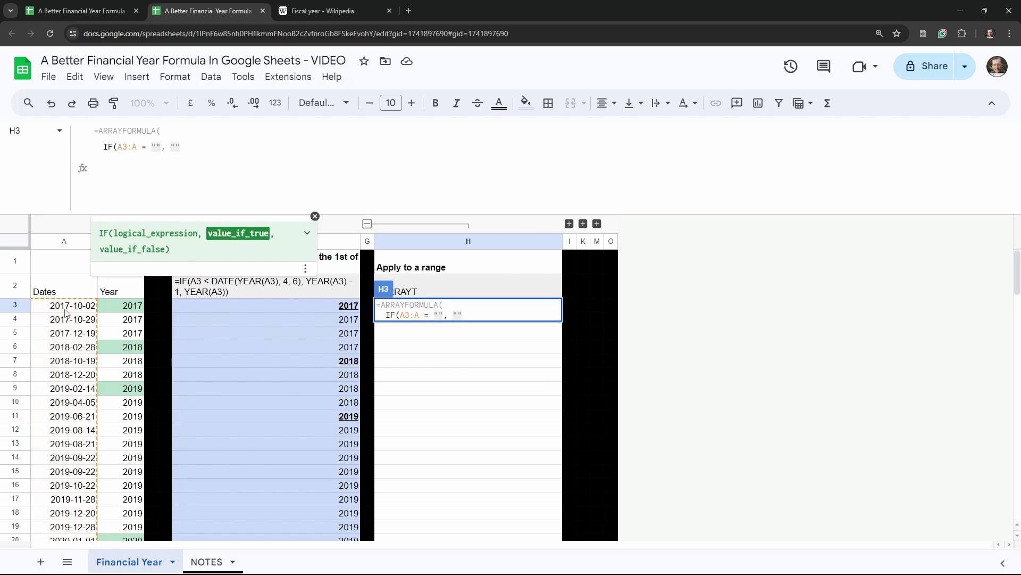
type(",")
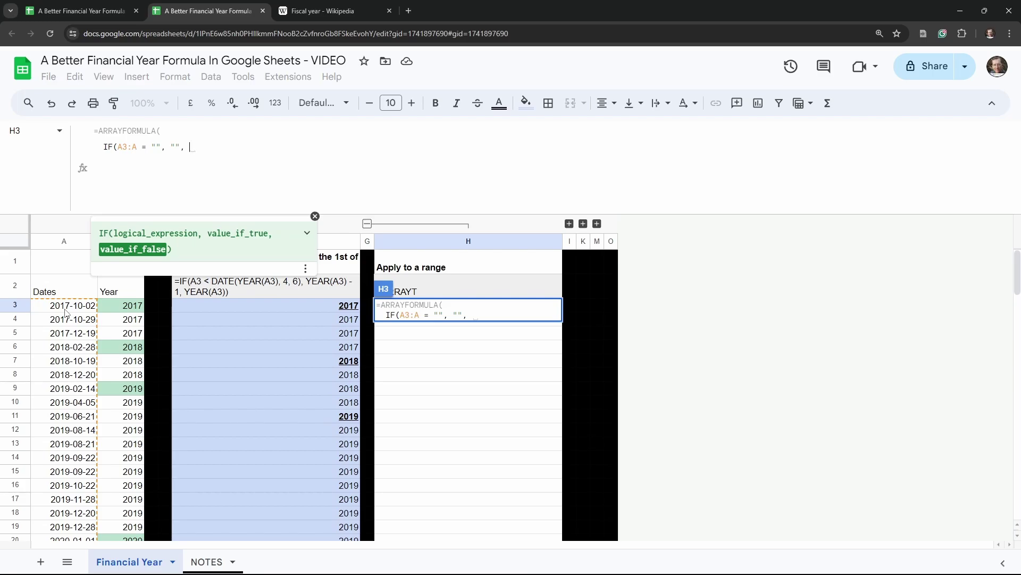
key("ctrl+v")
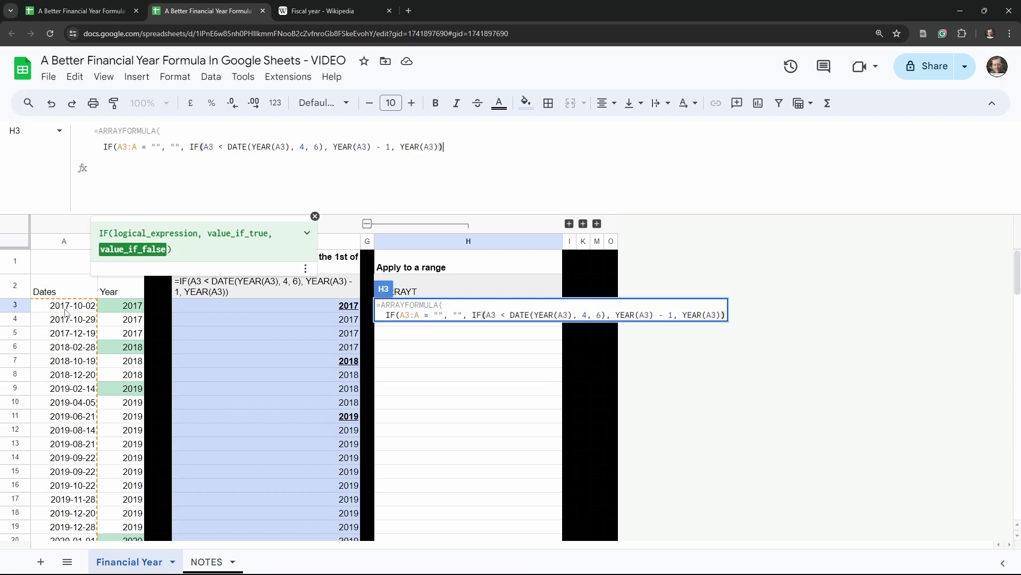
type(")")
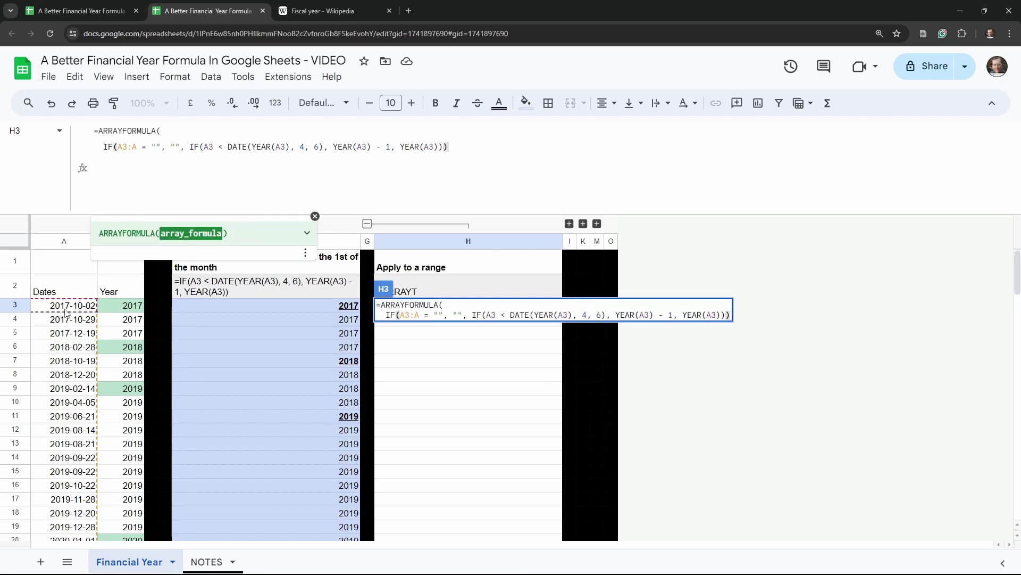
key("ctrl+Return")
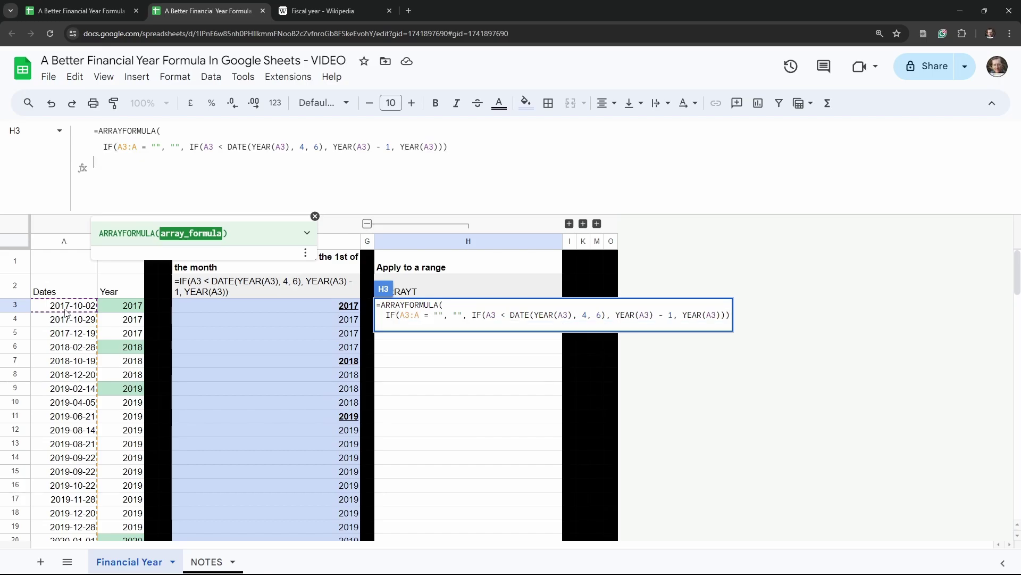
type(")")
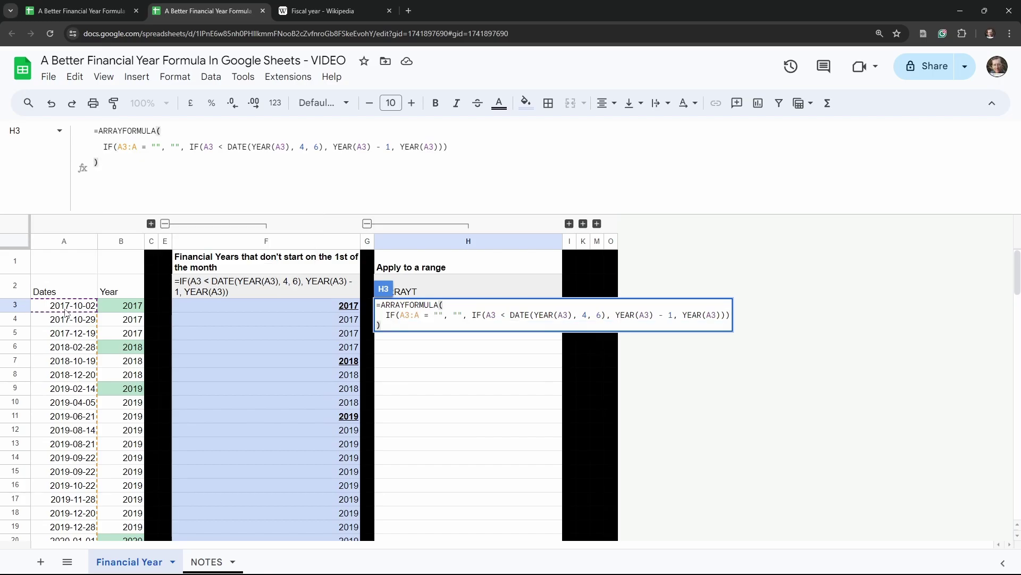
Enter the H3 array formula, then reopen it and copy its A3:A reference.
key("Return")
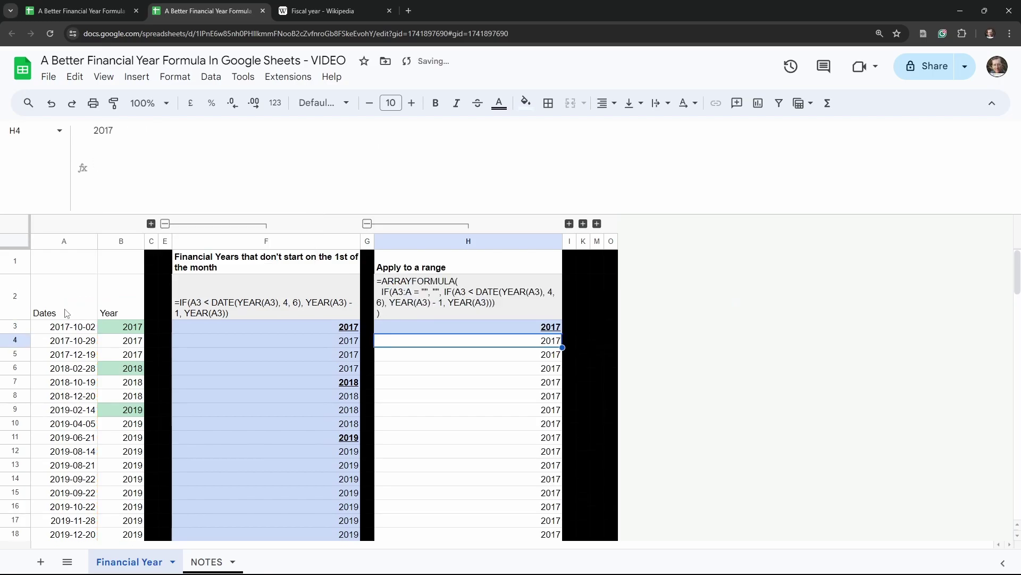
left_click(517, 330)
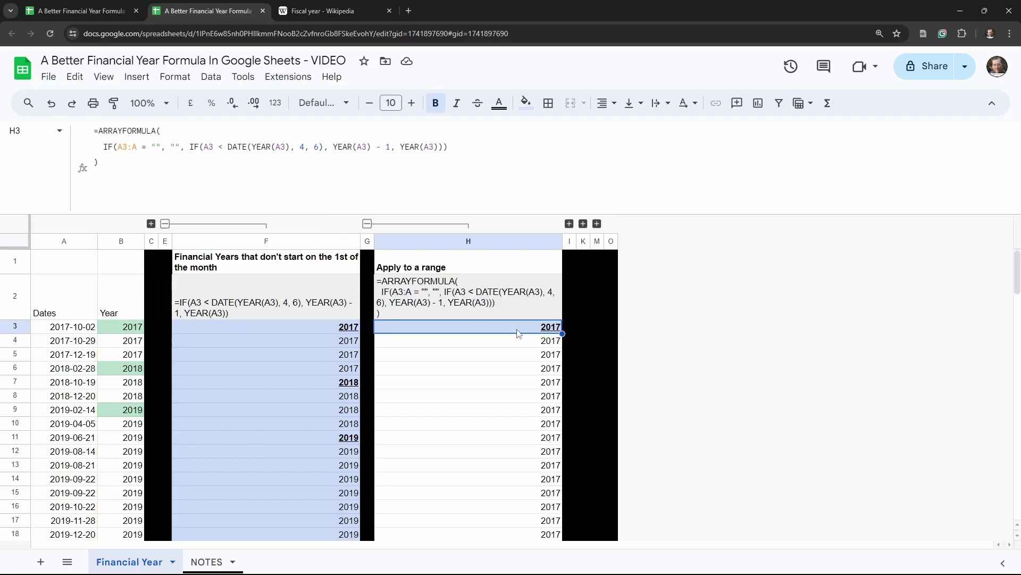
left_click(215, 150)
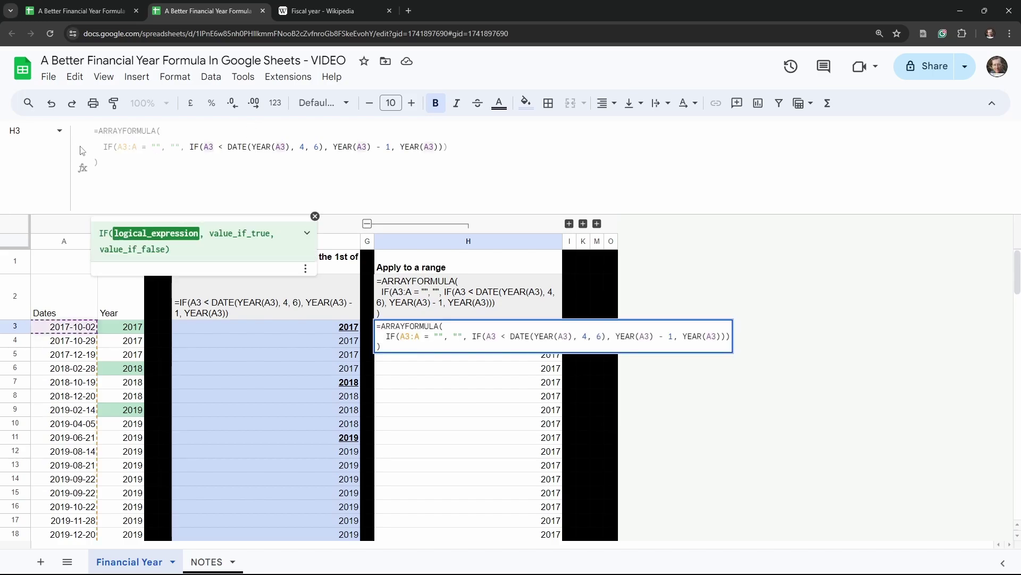
left_click(140, 146)
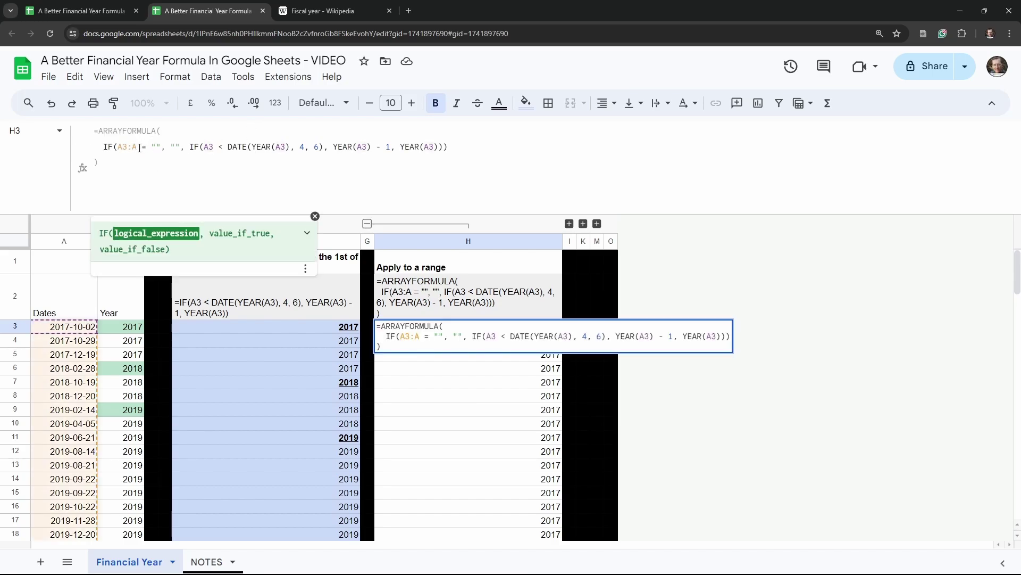
left_click_drag(140, 146, 118, 147)
key("ctrl+c")
Replace the four remaining A3 references with A3:A and commit the formula.
double_click(209, 147)
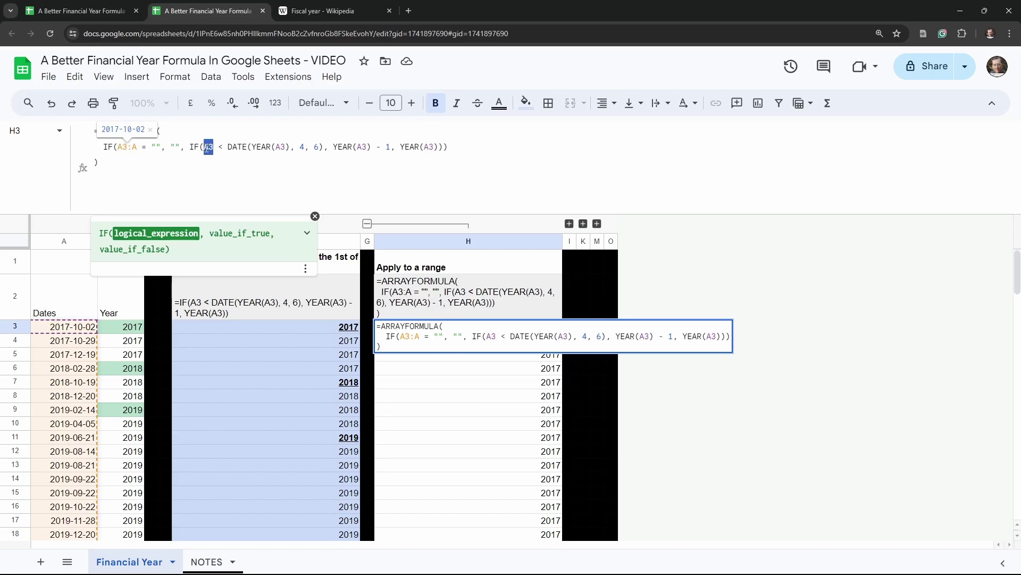
key("ctrl+v")
double_click(291, 147)
key("ctrl+v")
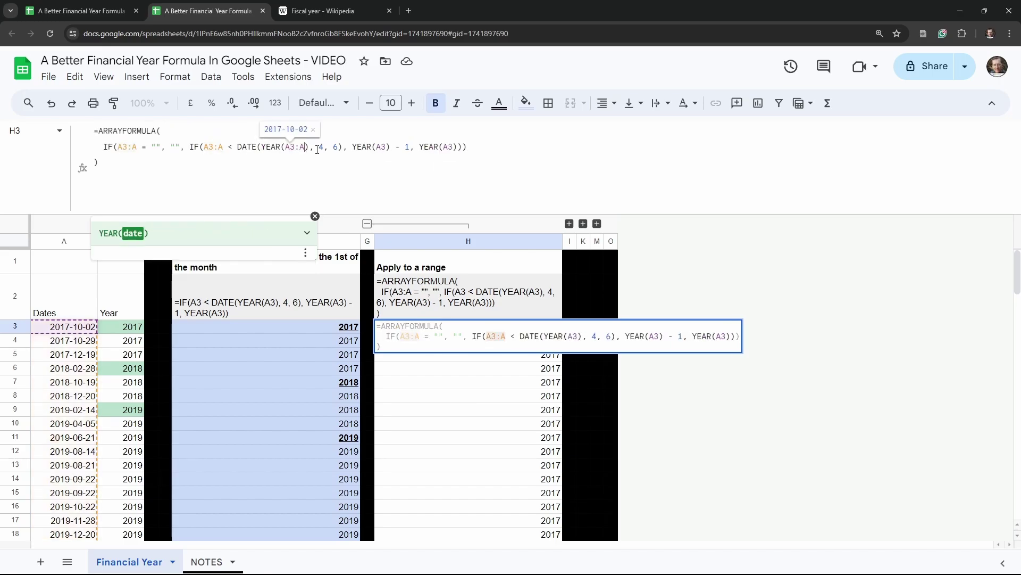
double_click(383, 146)
key("ctrl+v")
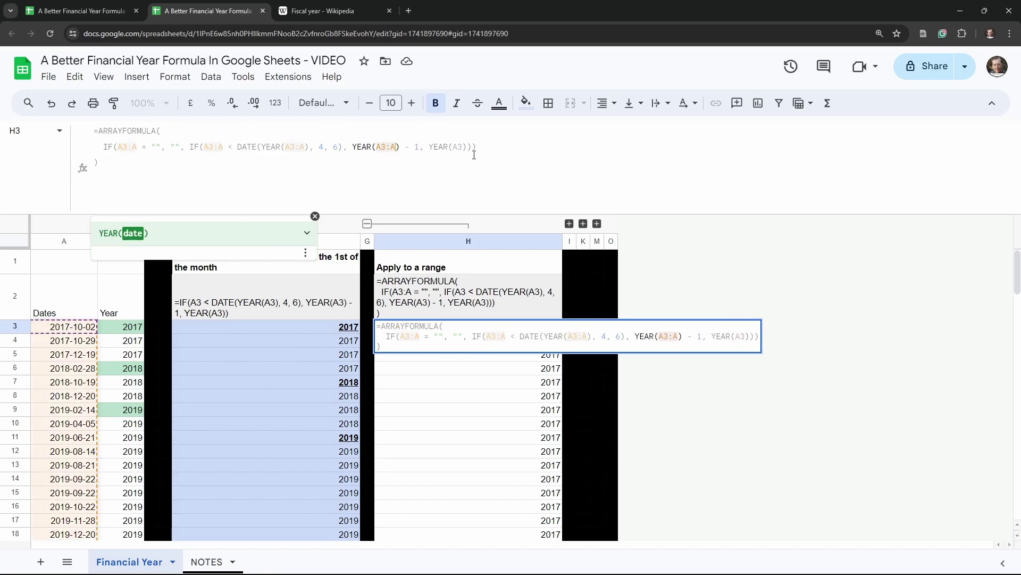
double_click(457, 147)
key("ctrl+v")
key("End")
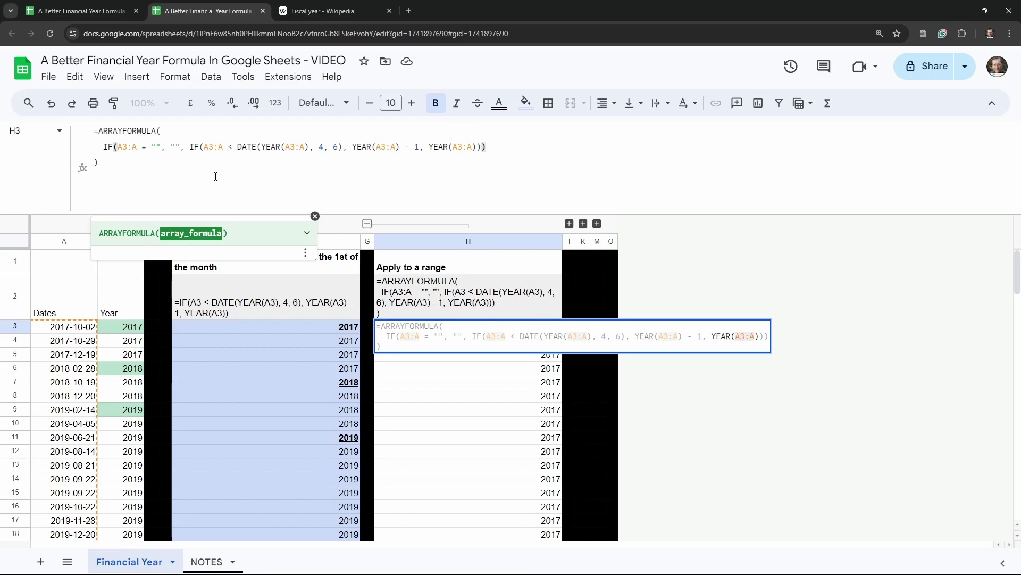
key("Tab")
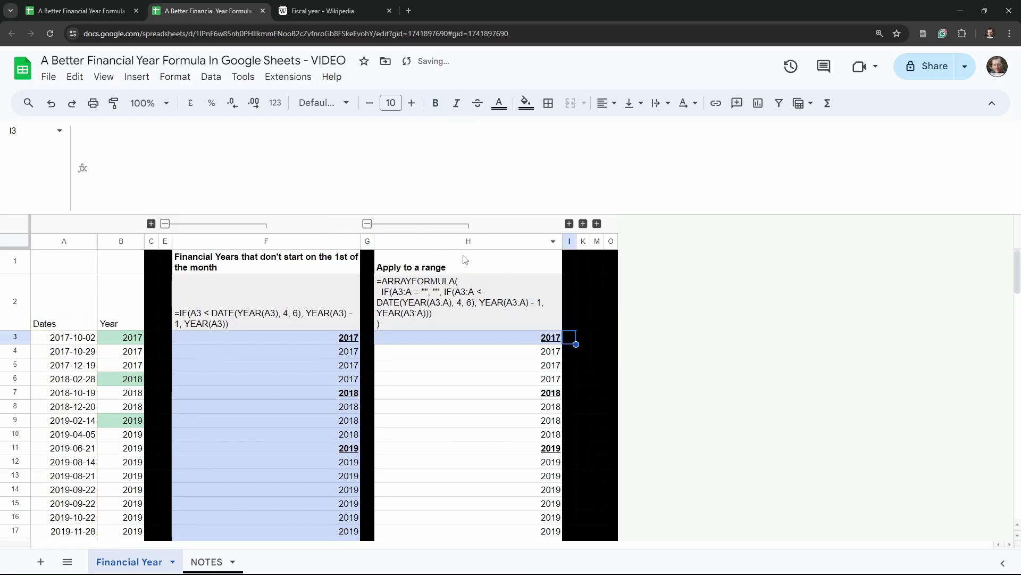
left_click(330, 400)
left_click(476, 396)
left_click(308, 449)
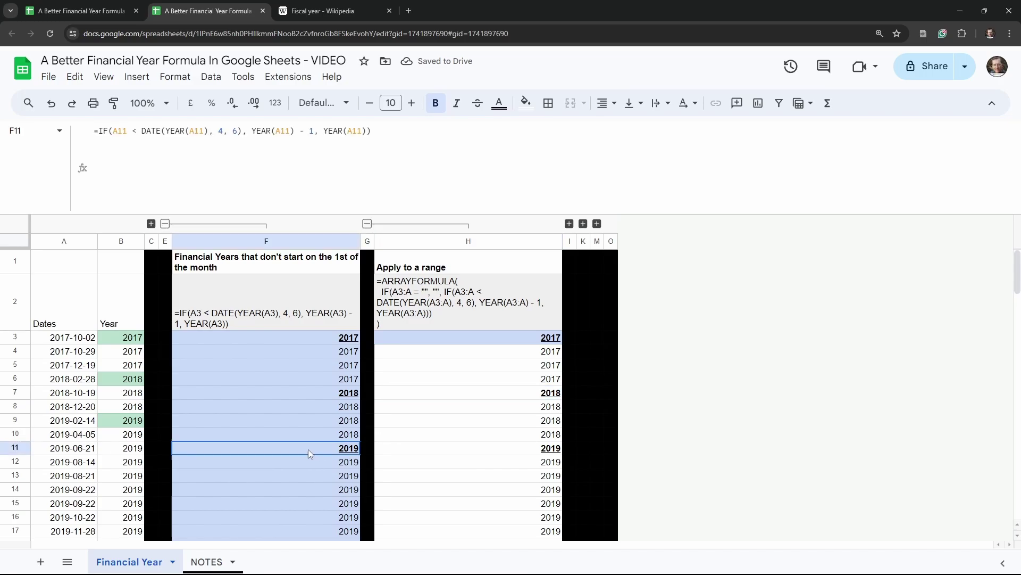
left_click(440, 448)
scroll(434, 448, "down", 3)
left_click(322, 468)
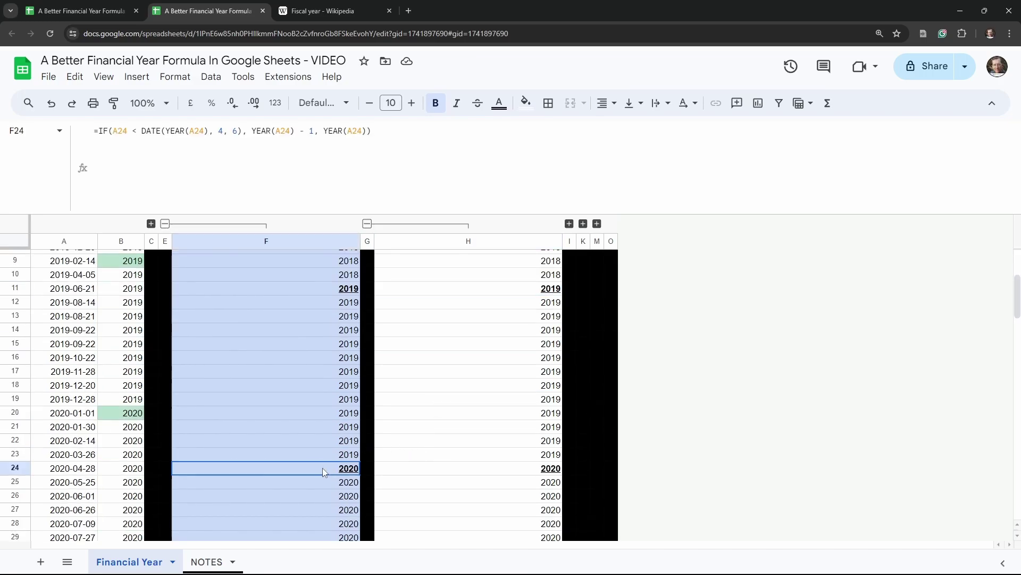
left_click(424, 471)
scroll(424, 470, "down", 6)
left_click(319, 371)
left_click(520, 372)
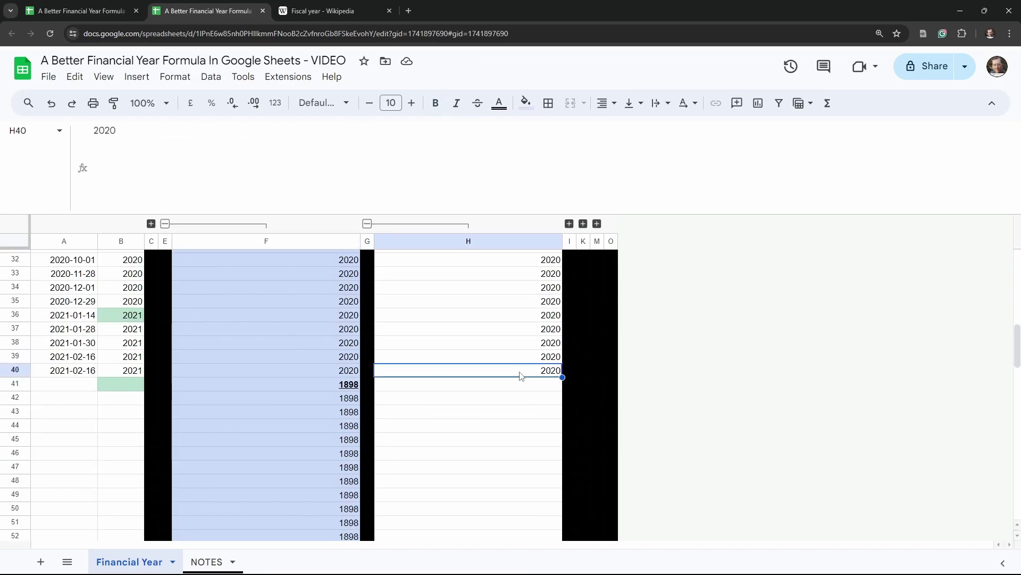
left_click(422, 386)
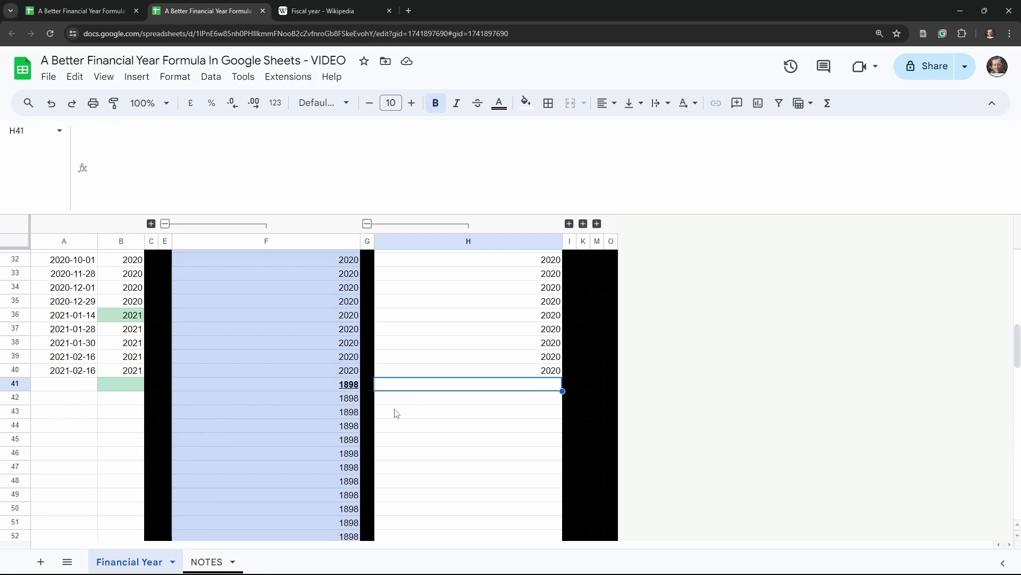
scroll(420, 394, "down", 6)
scroll(424, 399, "up", 10)
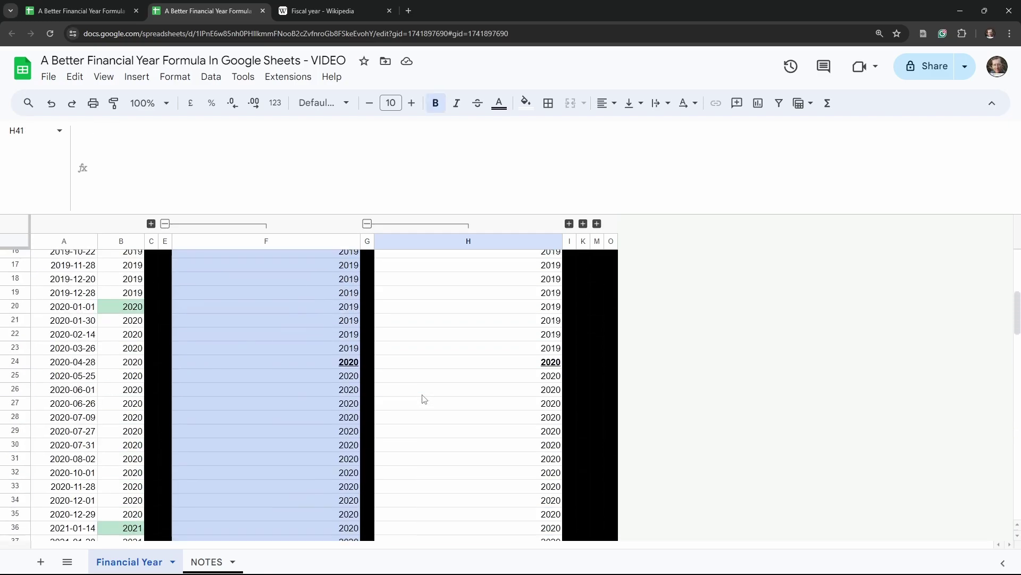
left_click(66, 366)
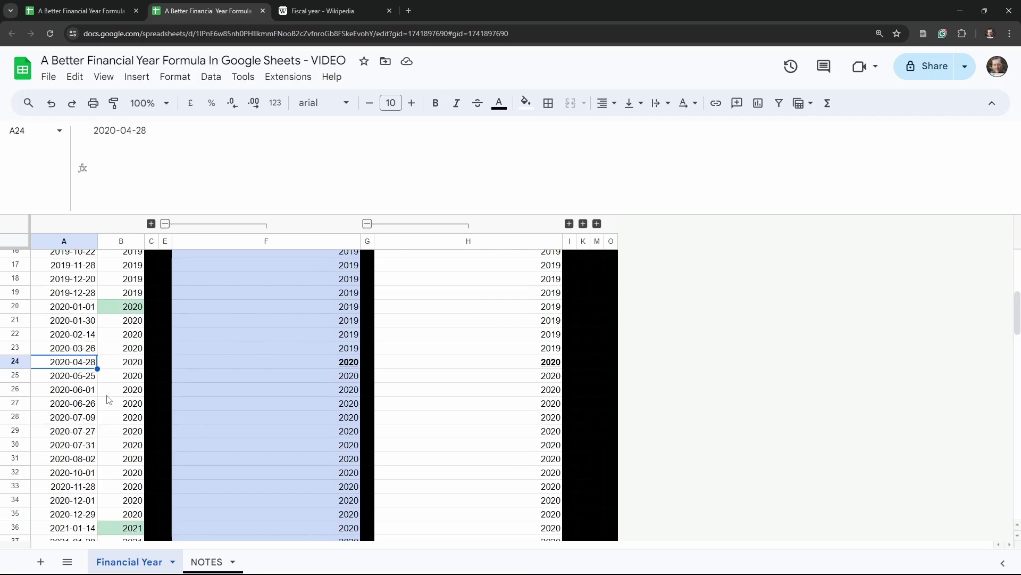
Confirm a cleared A24 leaves H24 blank, undo, and reveal the Adding End Year column J.
key("Delete")
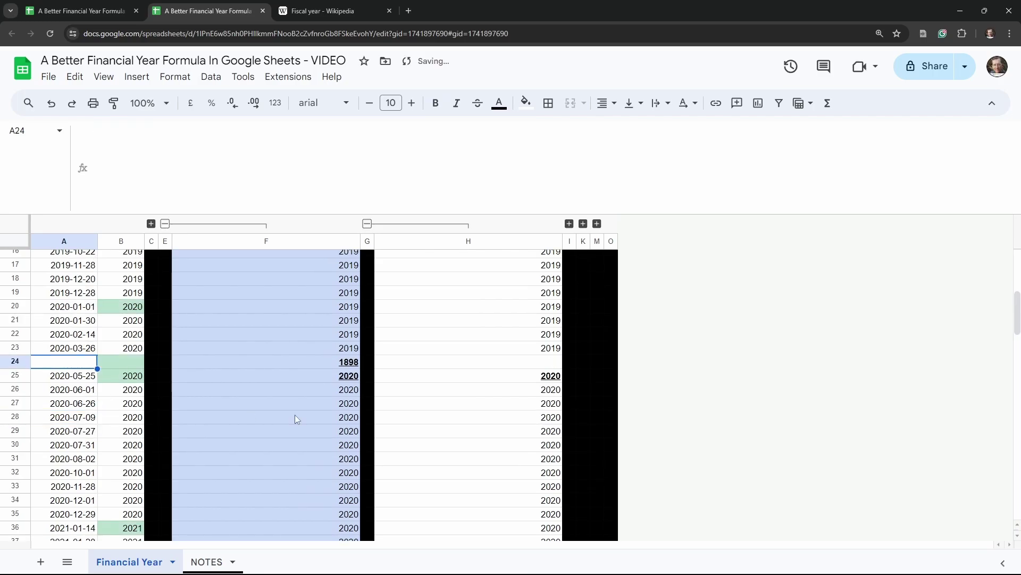
left_click(524, 362)
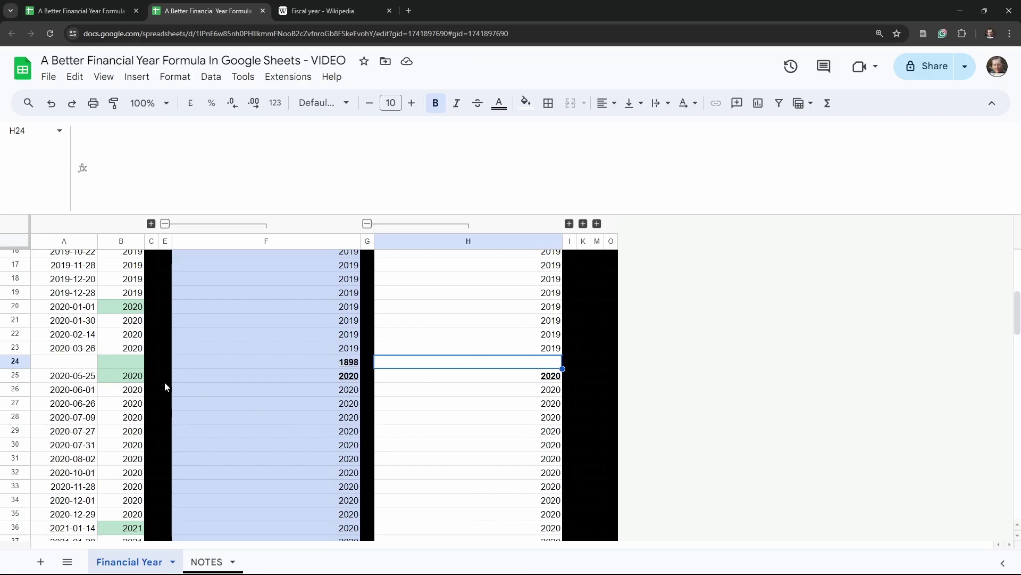
key("ctrl+z")
left_click(516, 417)
scroll(514, 394, "up", 5)
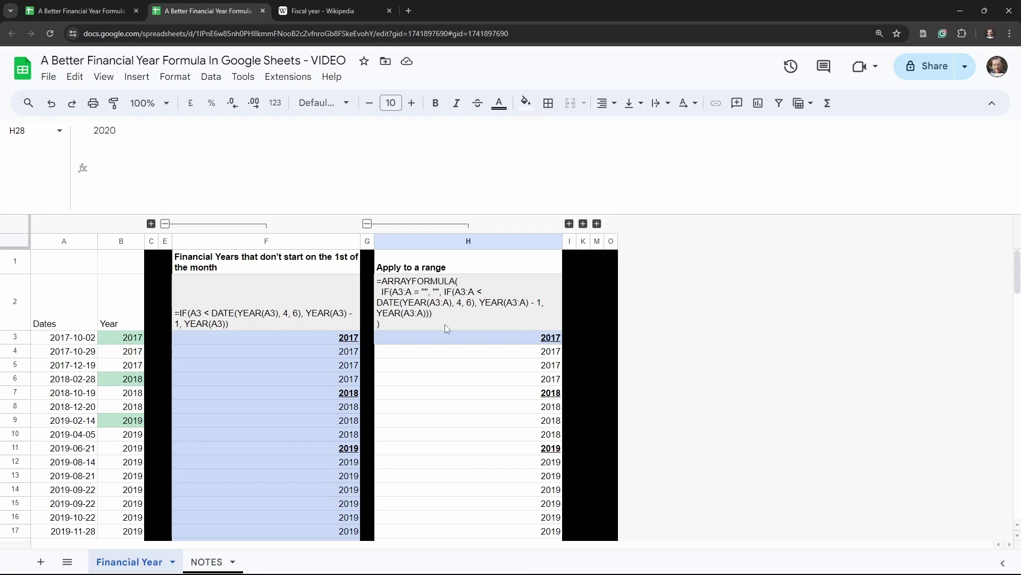
left_click(569, 223)
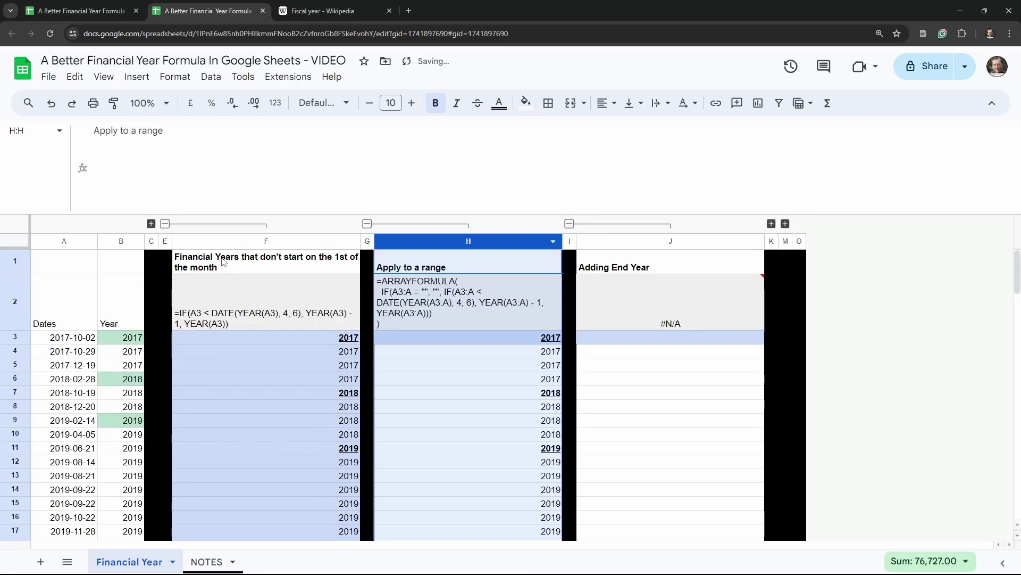
Copy H3's whole ARRAYFORMULA and paste it into J3.
left_click(165, 224)
left_click(433, 344)
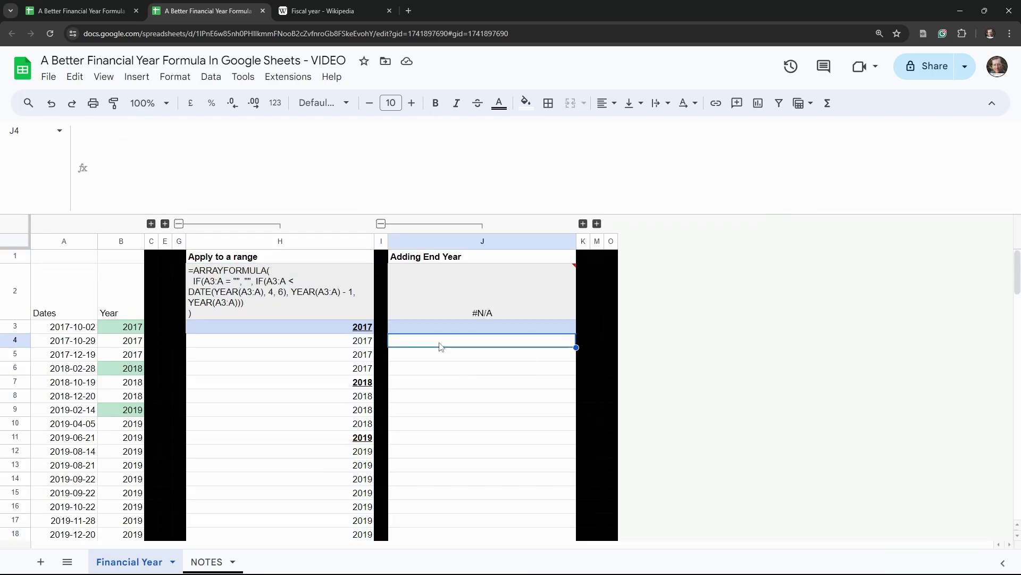
left_click(299, 329)
left_click_drag(104, 164, 94, 132)
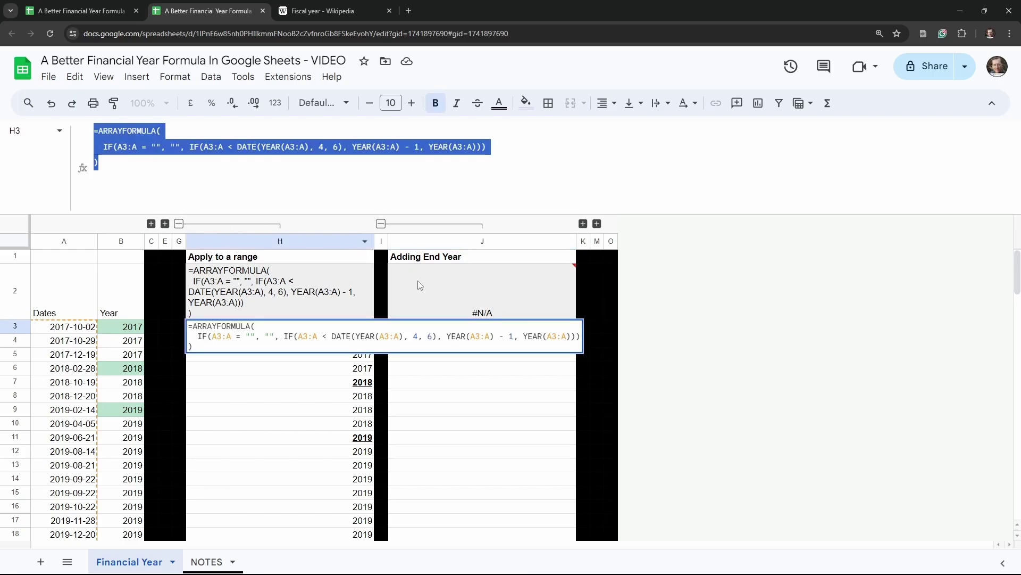
key("Escape")
left_click(416, 326)
left_click(256, 181)
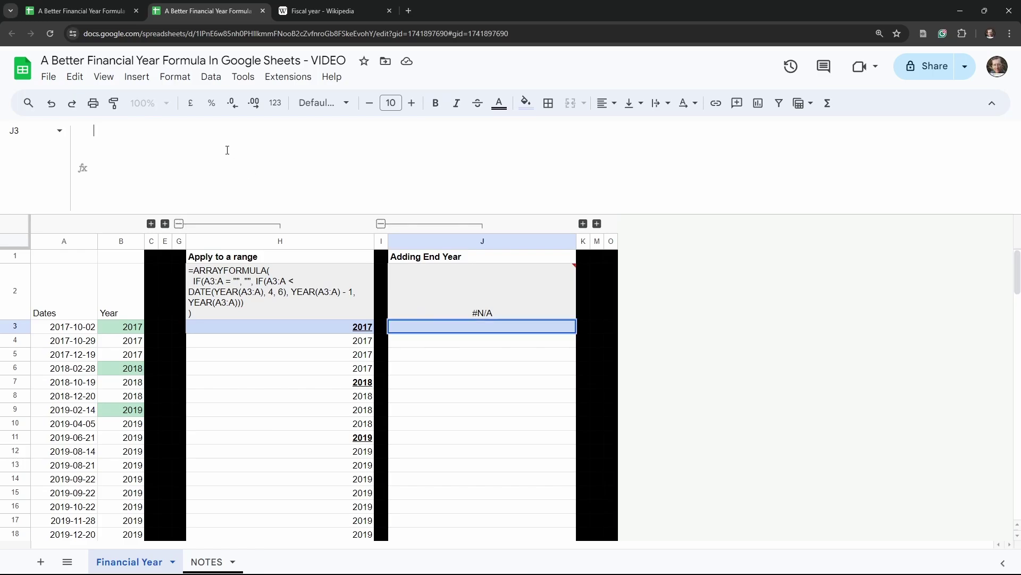
key("ctrl+v")
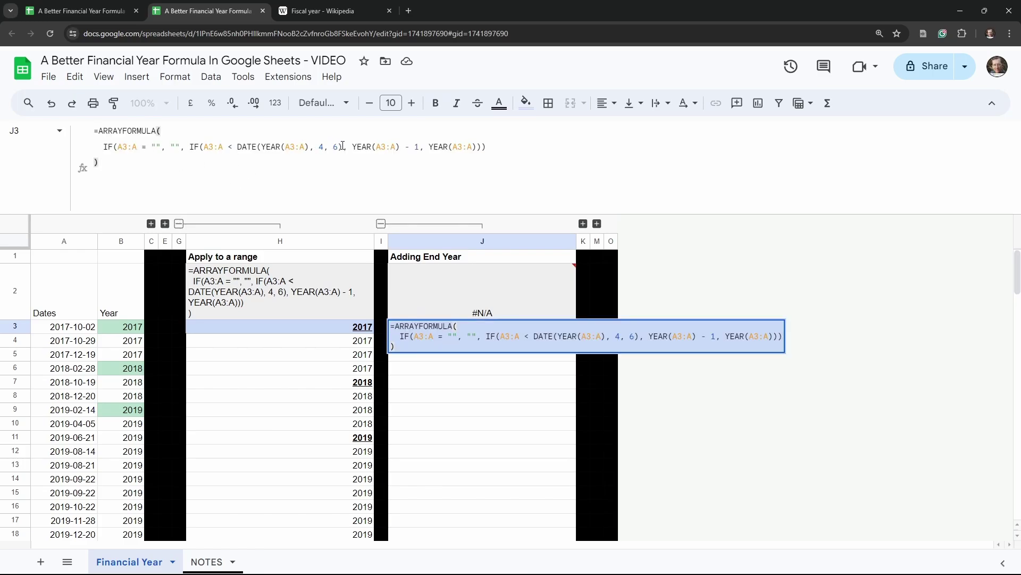
Put the A3:A blank test, value_if_true, inner IF and its date test on separate indented lines.
left_click(187, 149)
left_click(190, 153)
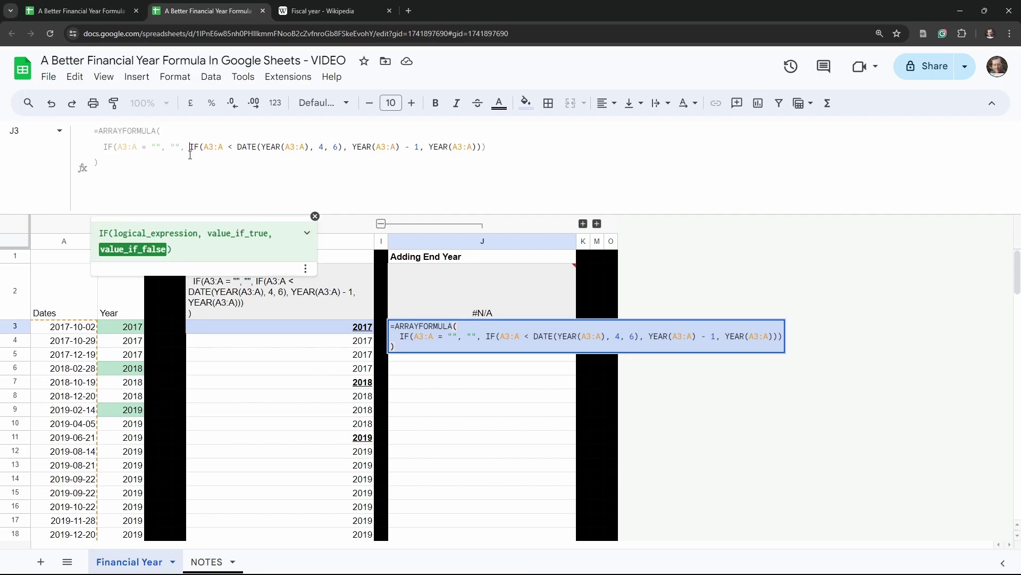
left_click(170, 148)
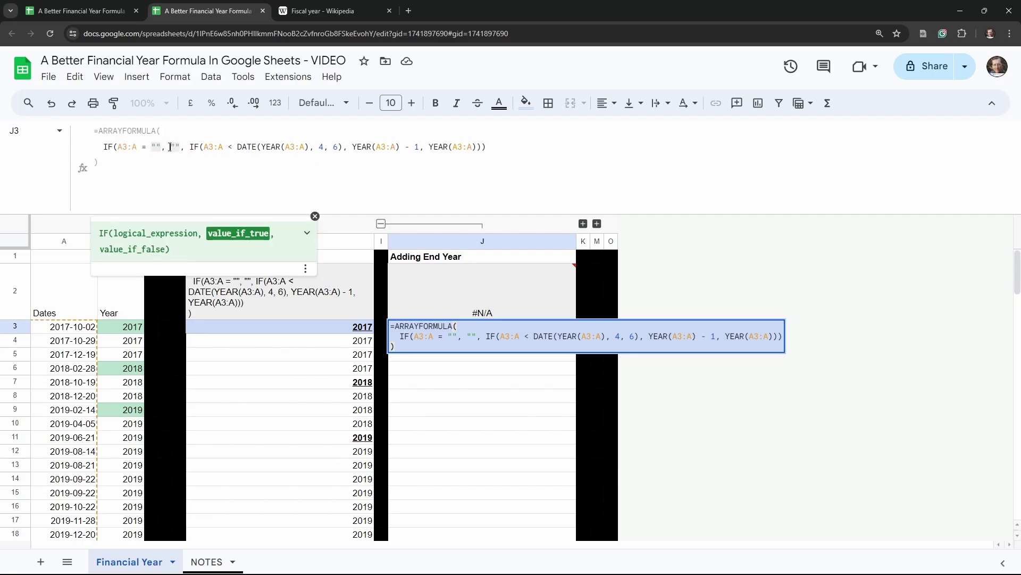
key("ctrl+Return")
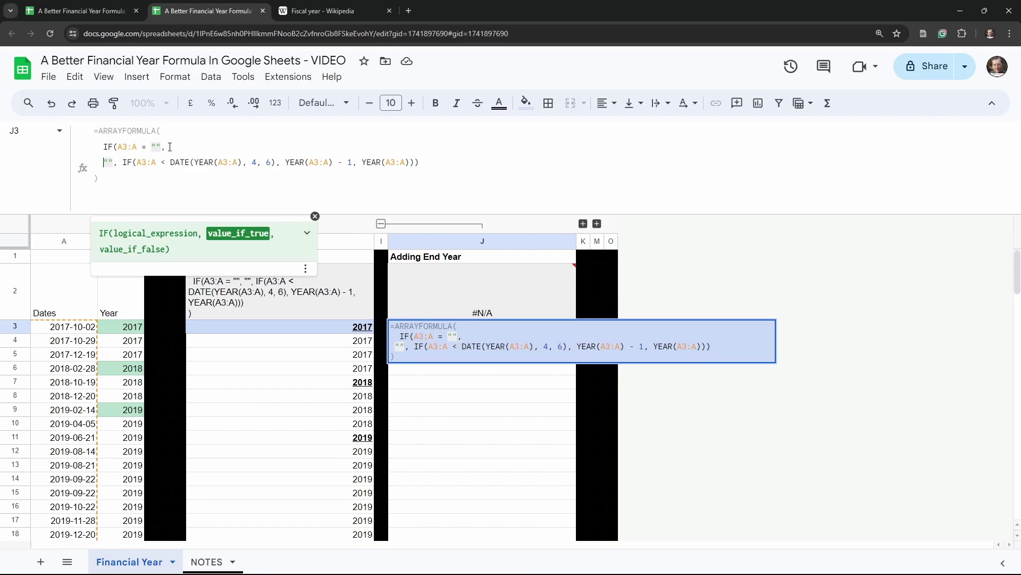
left_click(122, 148)
key("ctrl+Return")
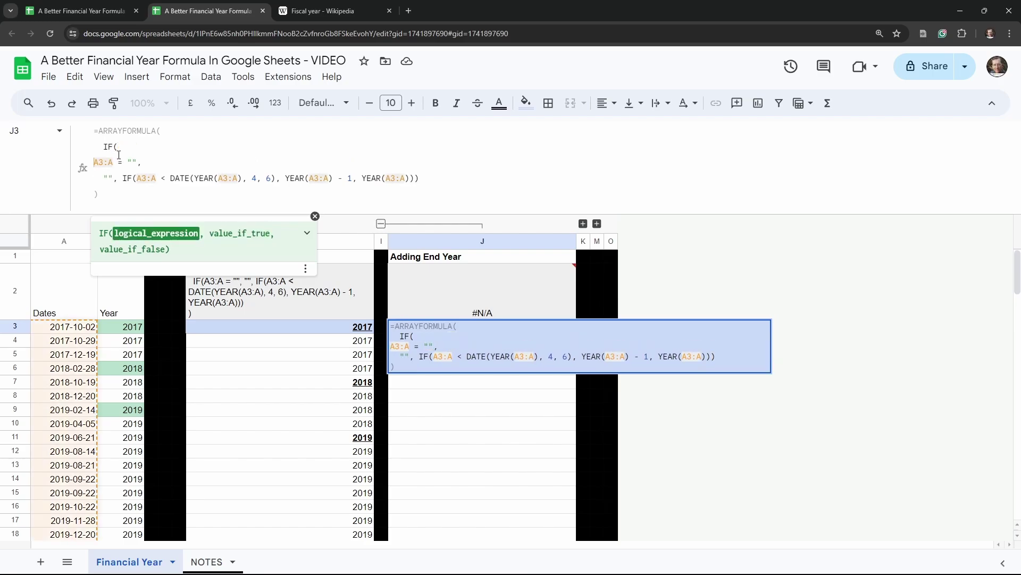
left_click(104, 178)
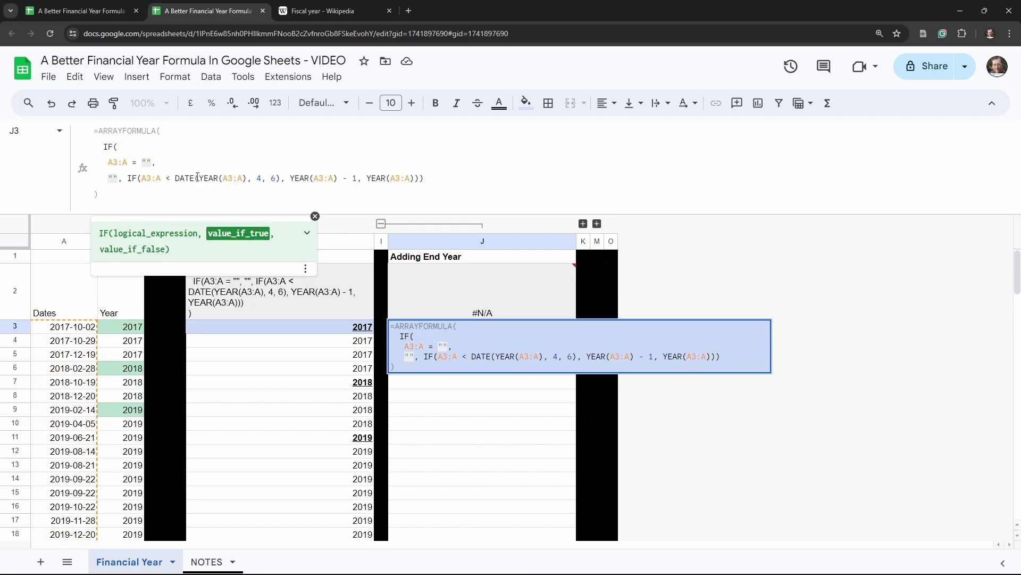
left_click(128, 178)
key("ctrl+Return")
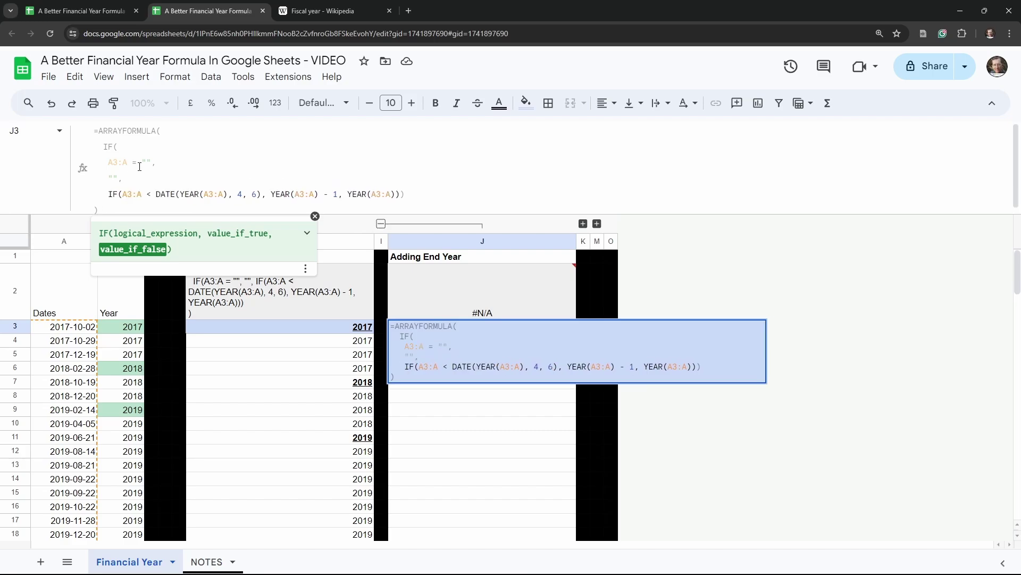
scroll(163, 169, "down", 1)
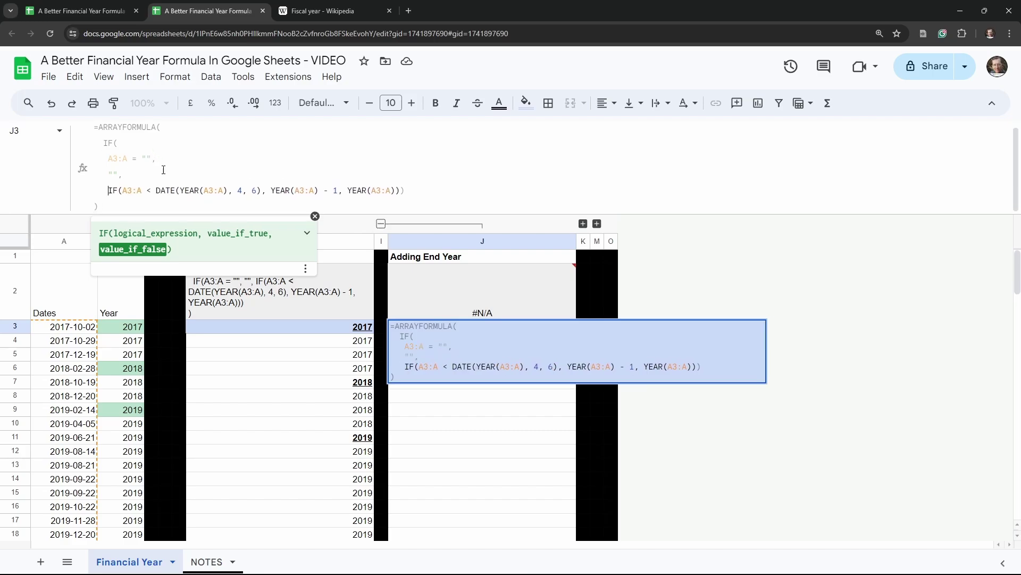
left_click(124, 190)
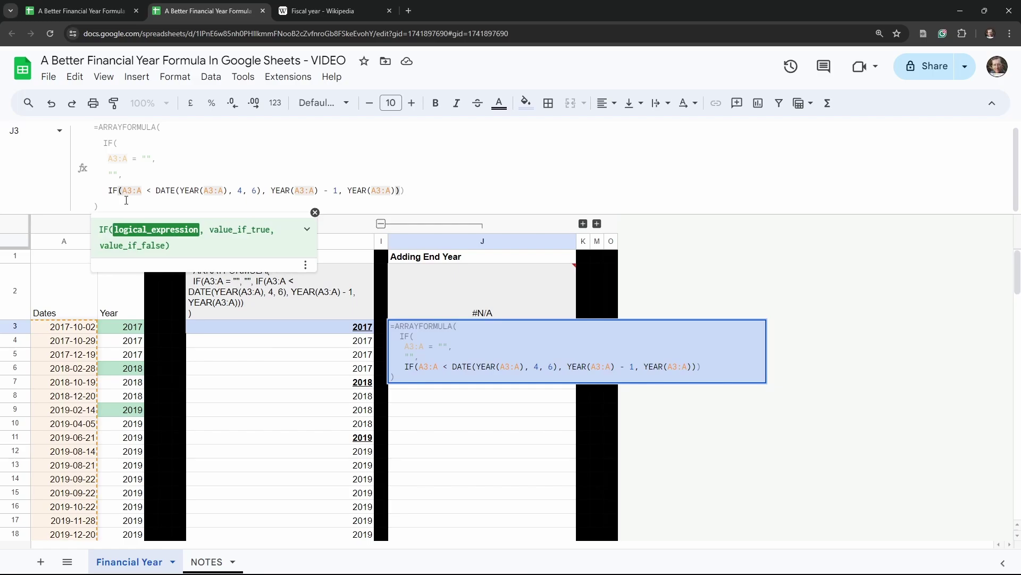
key("ctrl+Return")
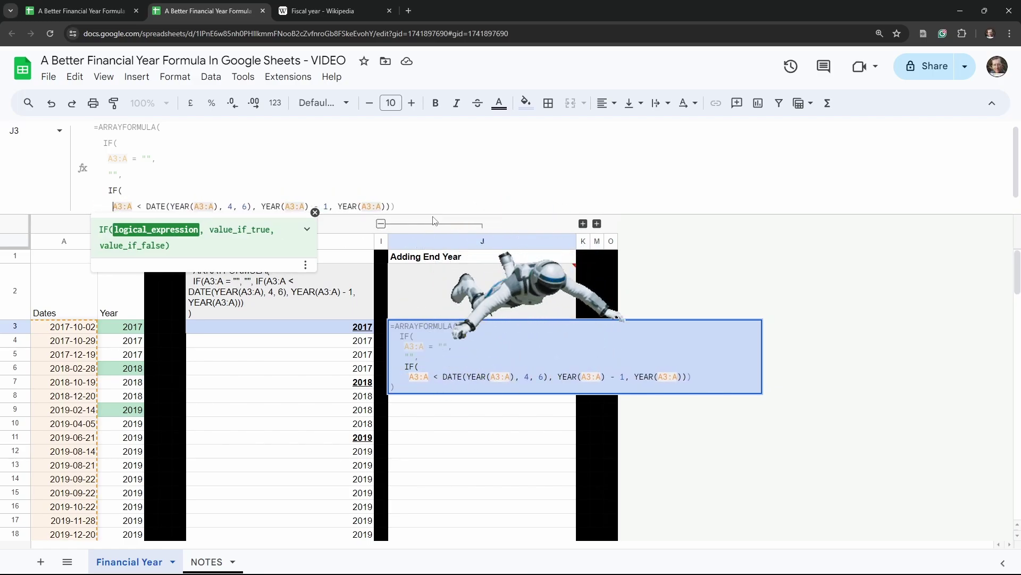
Place the YEAR(A3:A) - 1 and value_if_false arguments on their own aligned lines.
scroll(253, 192, "down", 1)
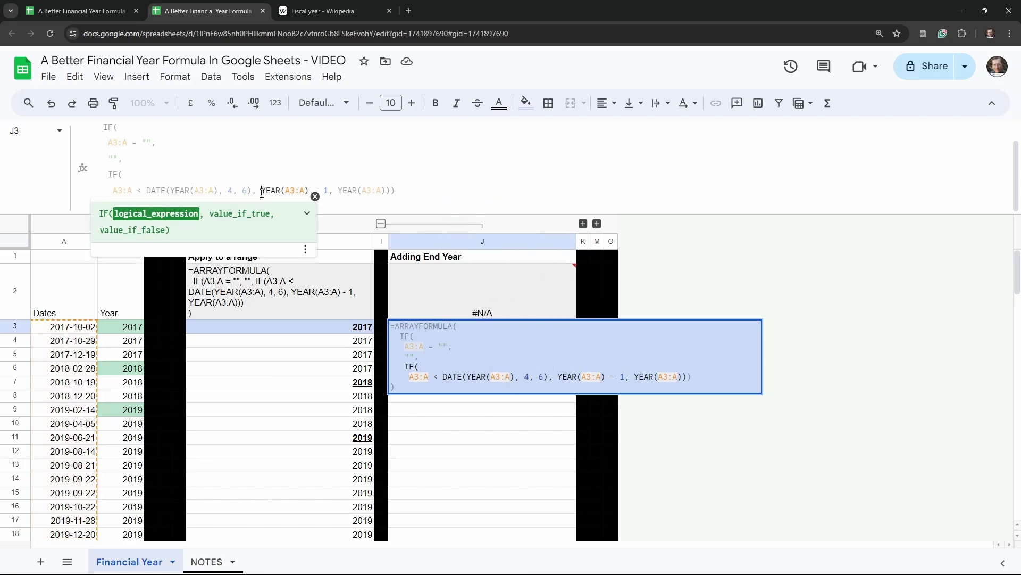
left_click(253, 192)
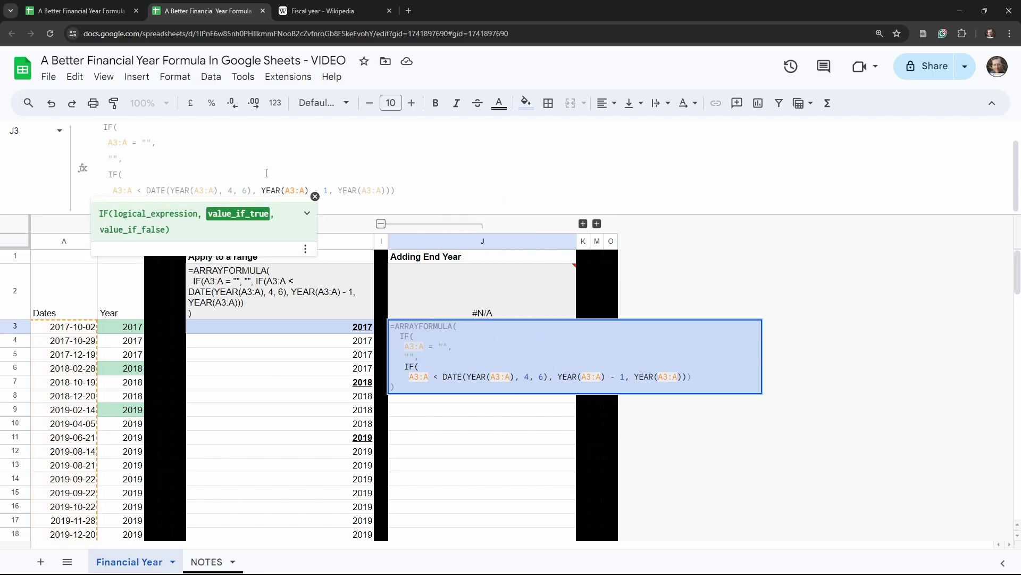
key("ctrl+Return")
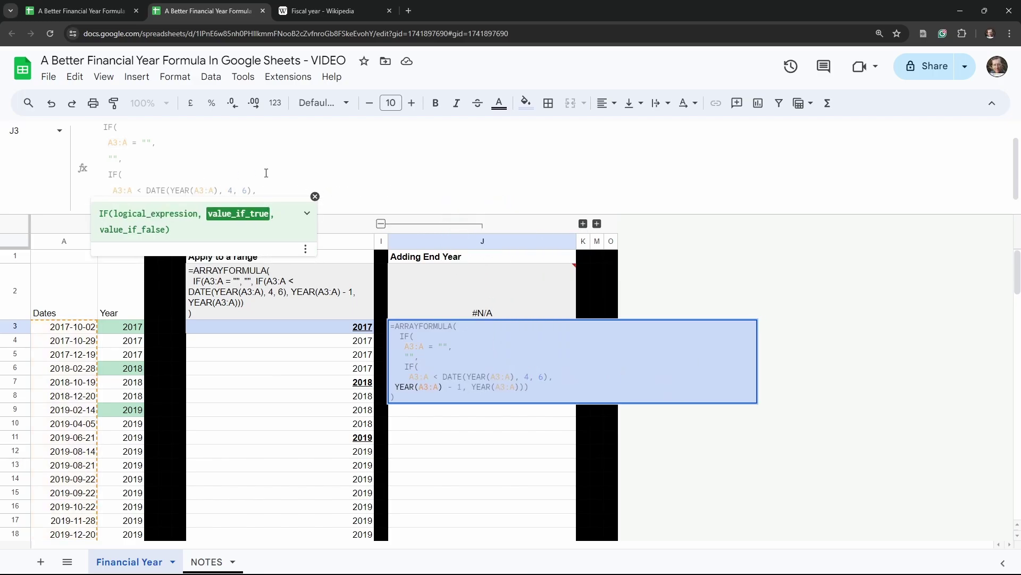
scroll(261, 178, "down", 1)
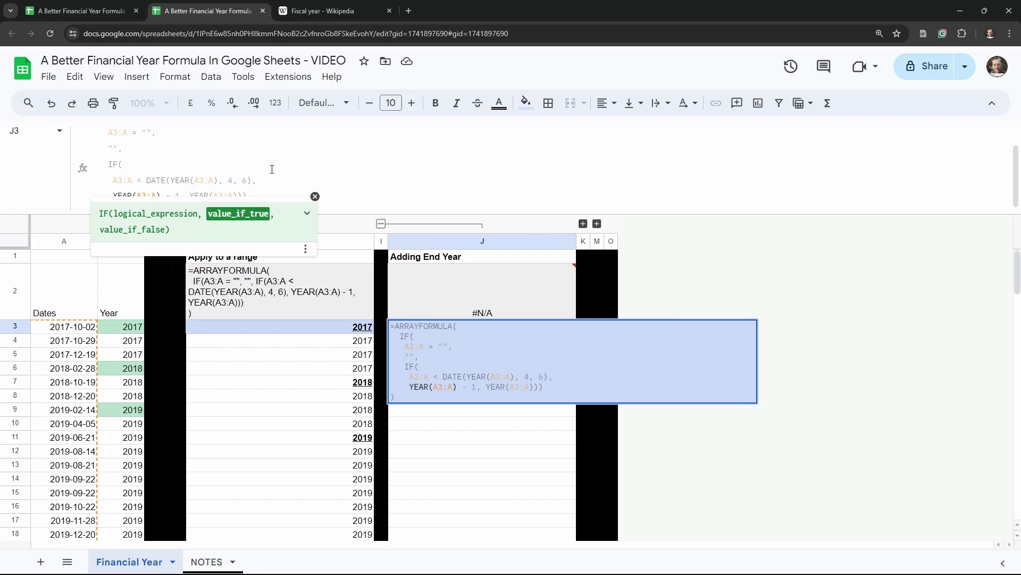
left_click(194, 190)
key("ctrl+Return")
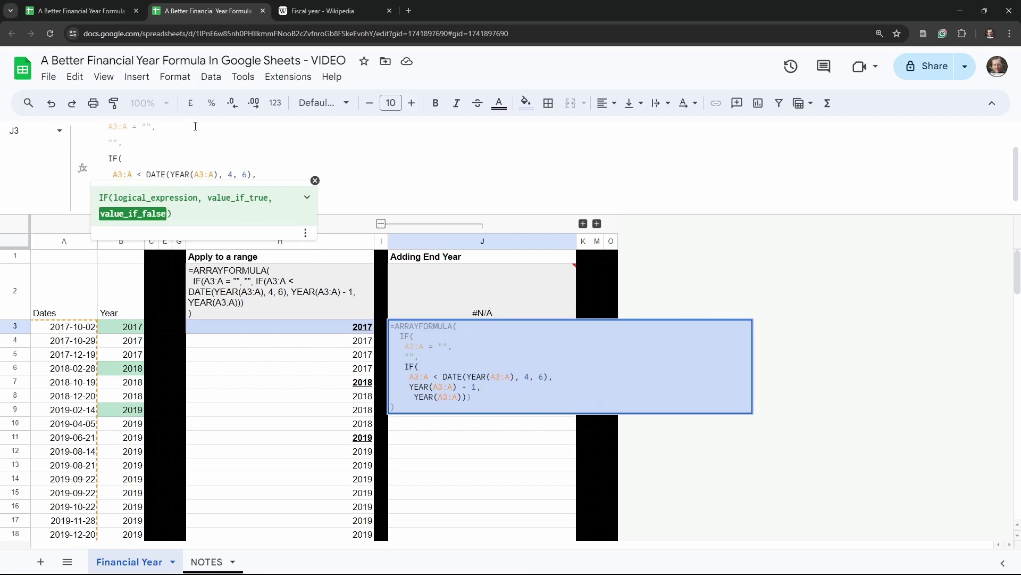
key("BackSpace")
Move the final closing bracket onto its own line and enlarge the formula editor.
left_click(315, 181)
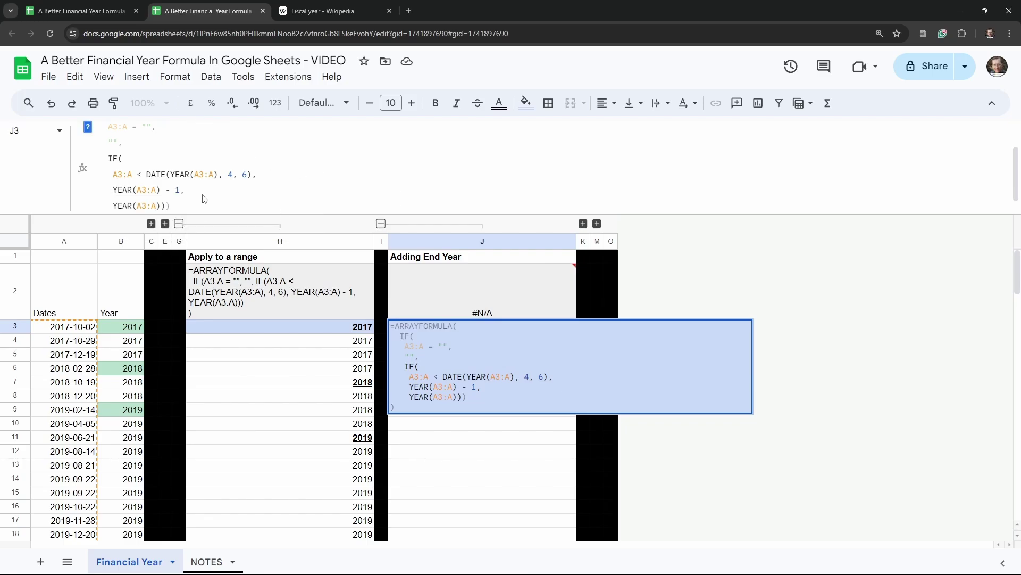
scroll(161, 187, "down", 1)
left_click(169, 191)
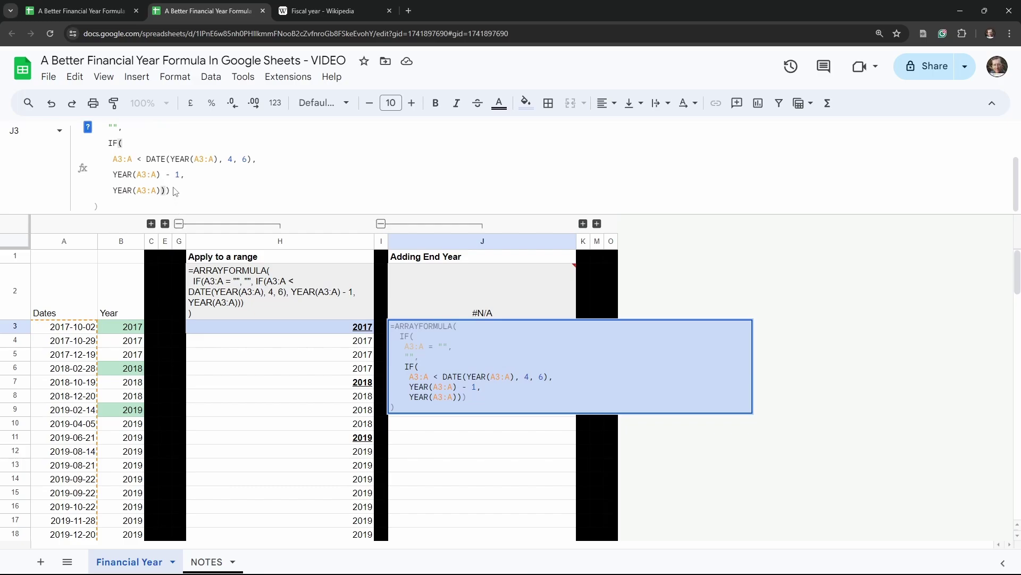
key("Left")
key("Return")
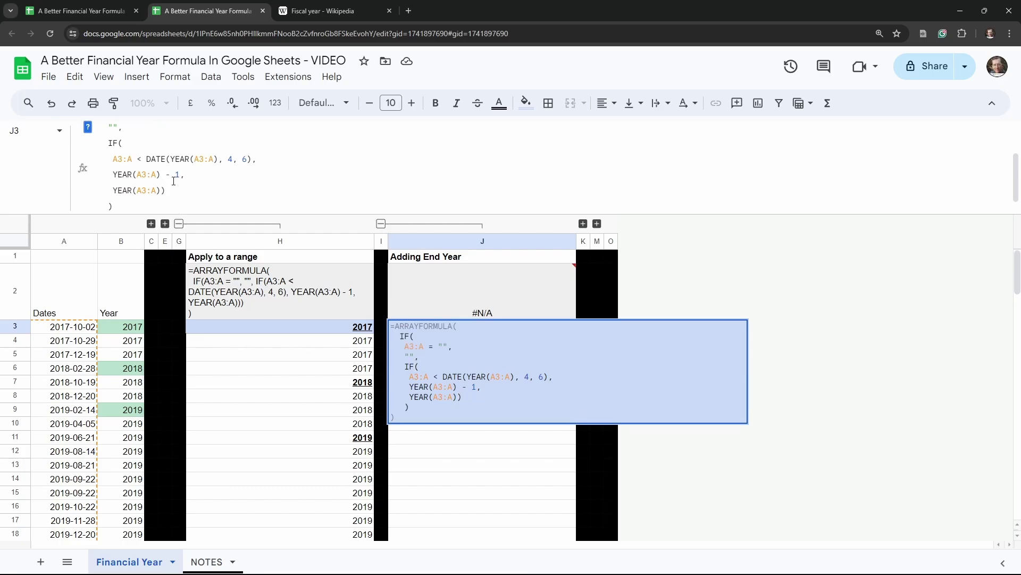
scroll(174, 181, "down", 1)
scroll(239, 191, "up", 3)
scroll(287, 204, "down", 3)
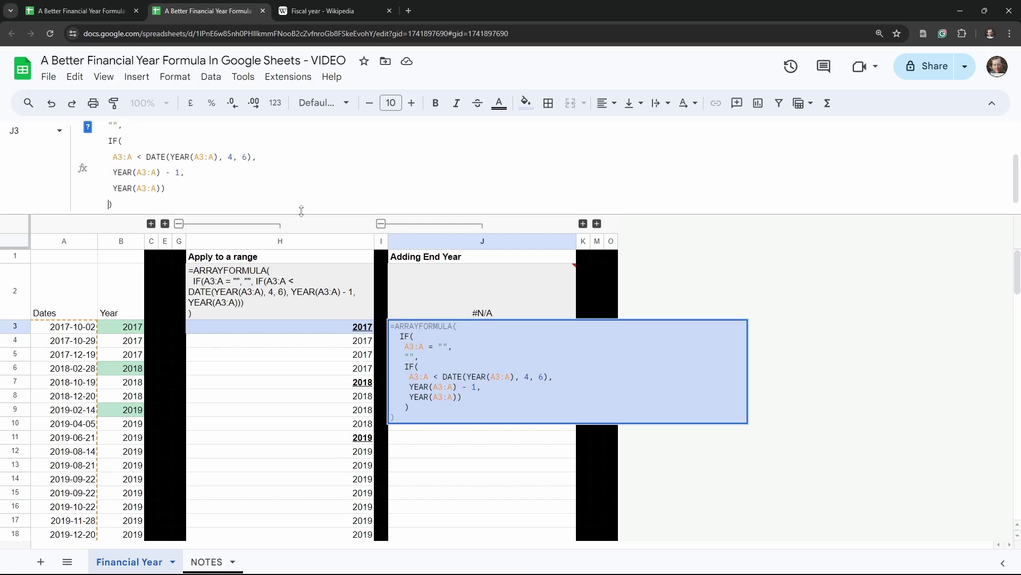
left_click_drag(301, 212, 213, 297)
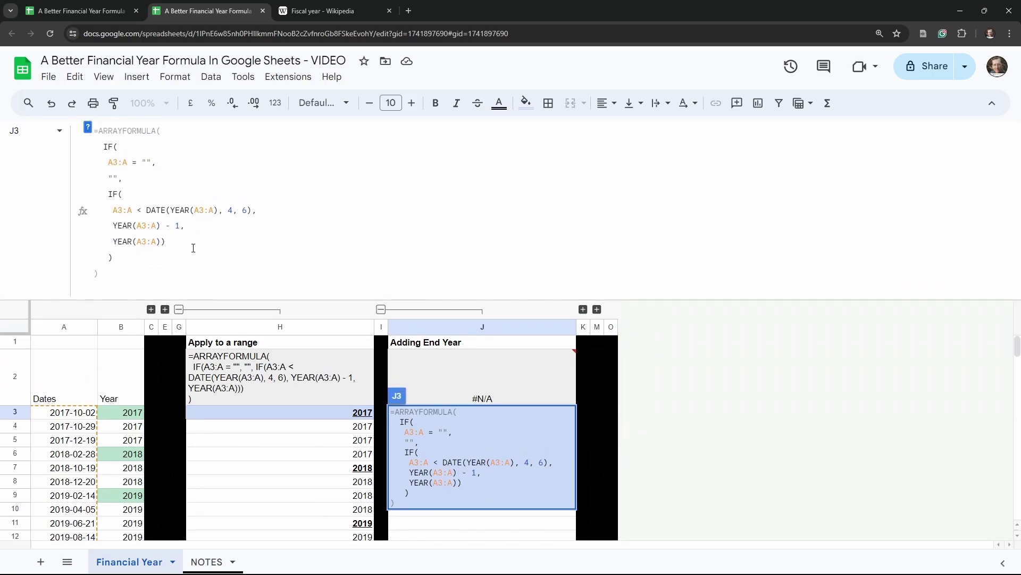
After YEAR(A3:A) - 1, append &"/"& YEAR(A3:A) to join the following year.
left_click(201, 252)
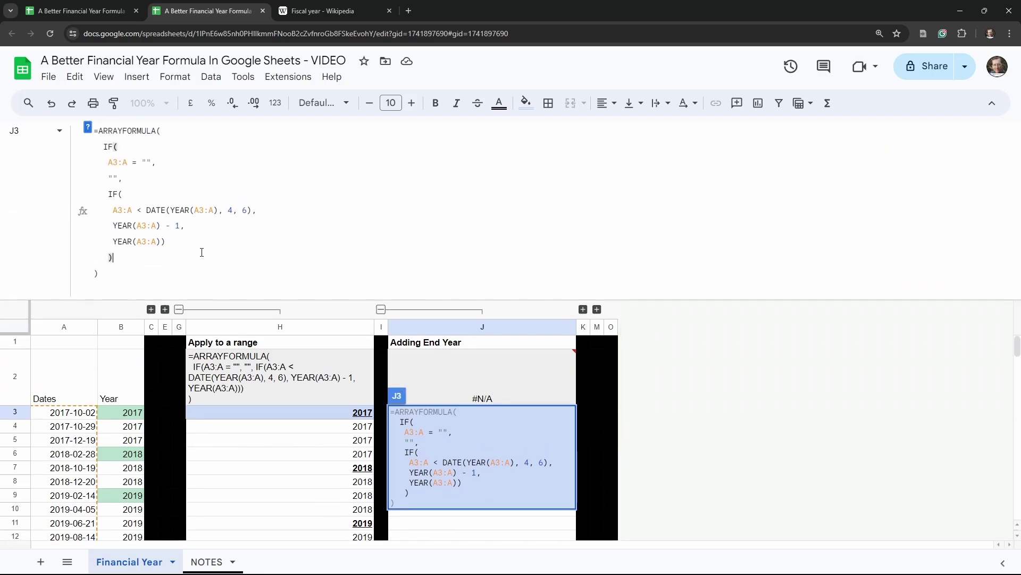
left_click(137, 241)
left_click(137, 226)
left_click(181, 226)
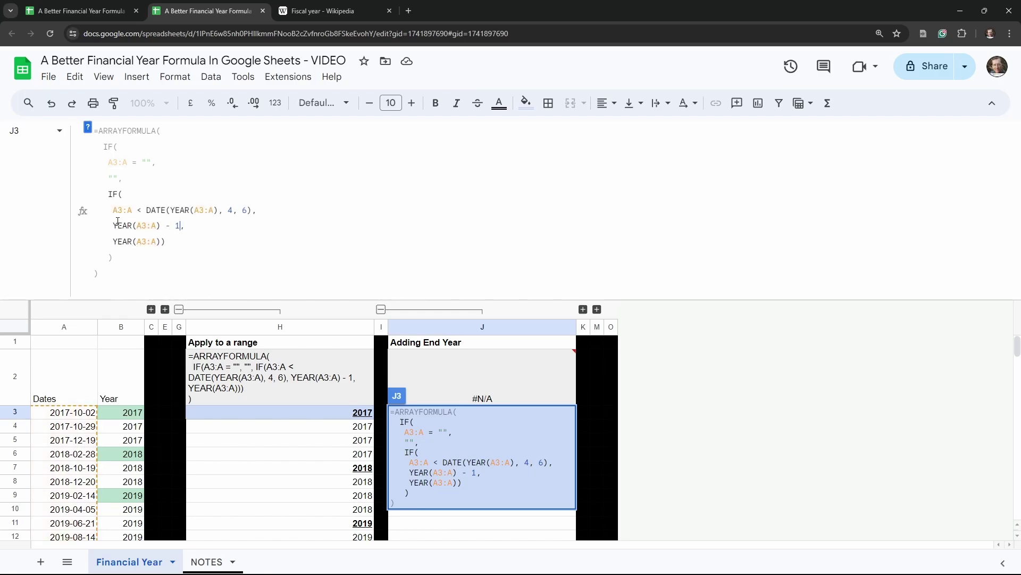
left_click(153, 242)
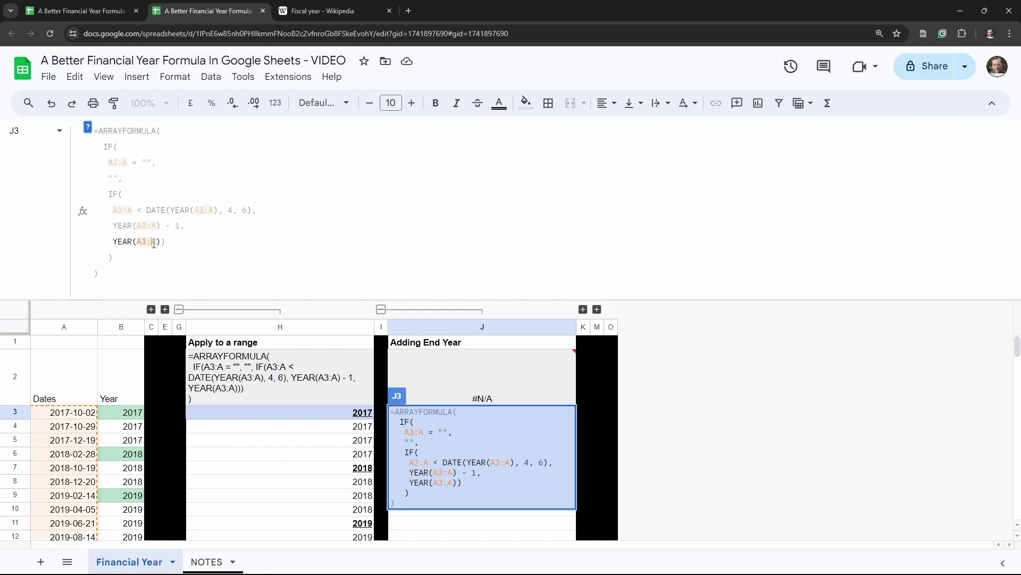
left_click(179, 227)
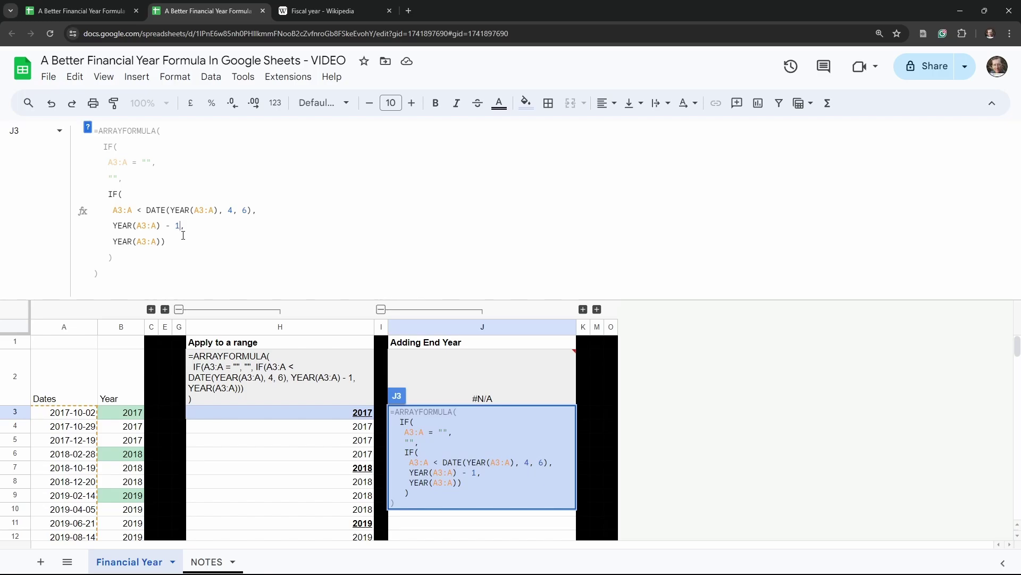
type("& ")
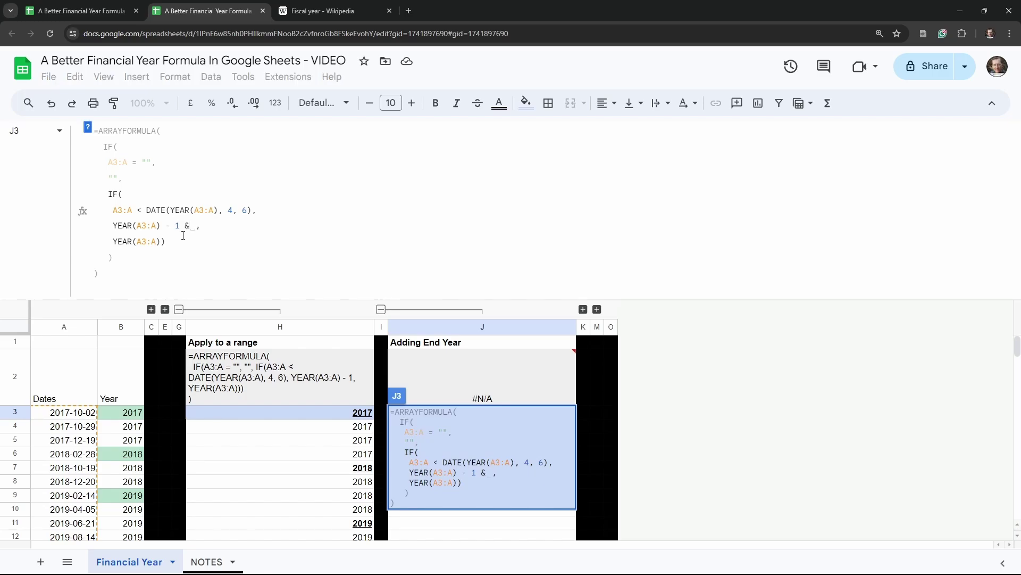
type("&")
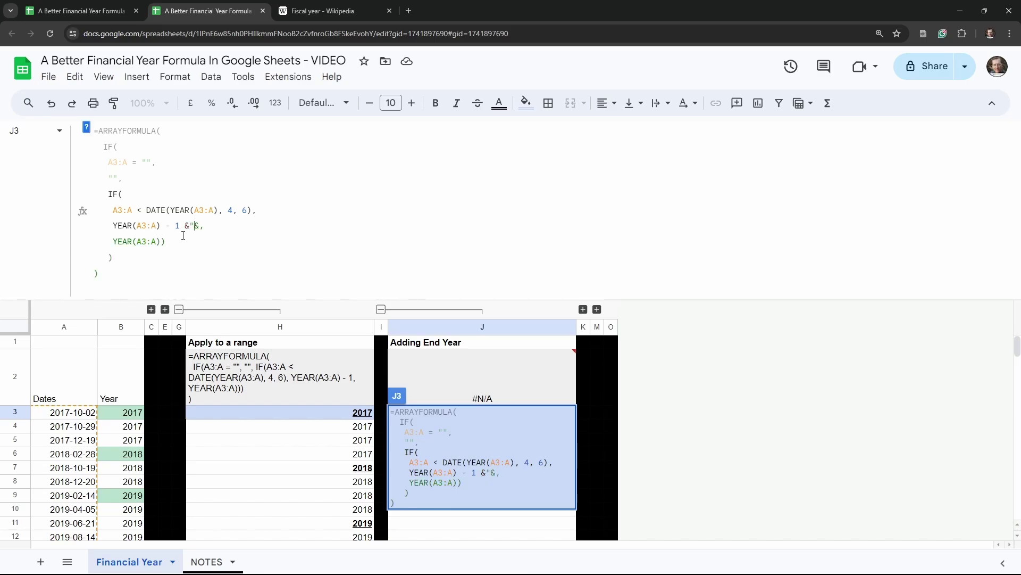
type("\"\"")
type("/")
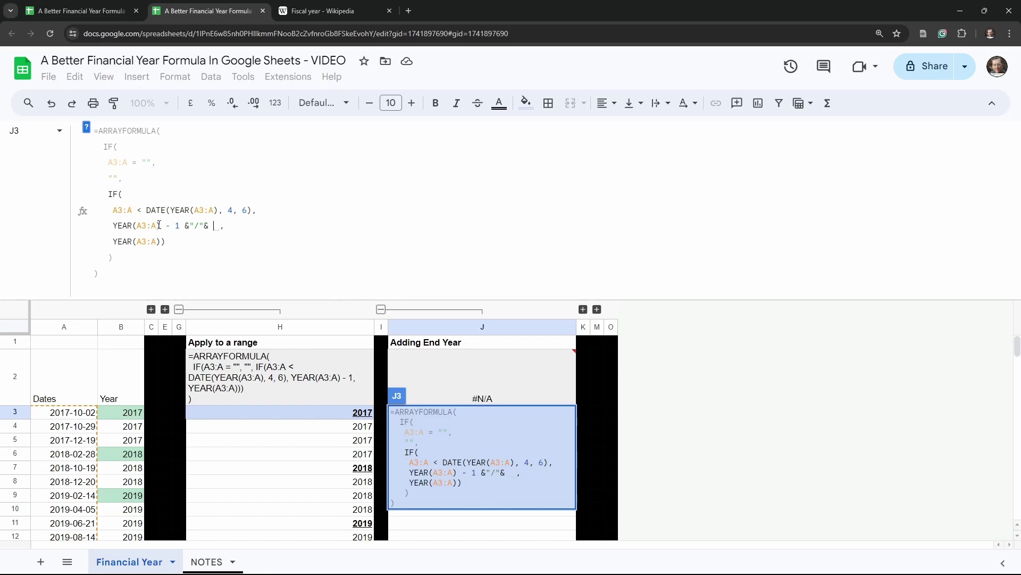
left_click_drag(161, 226, 114, 226)
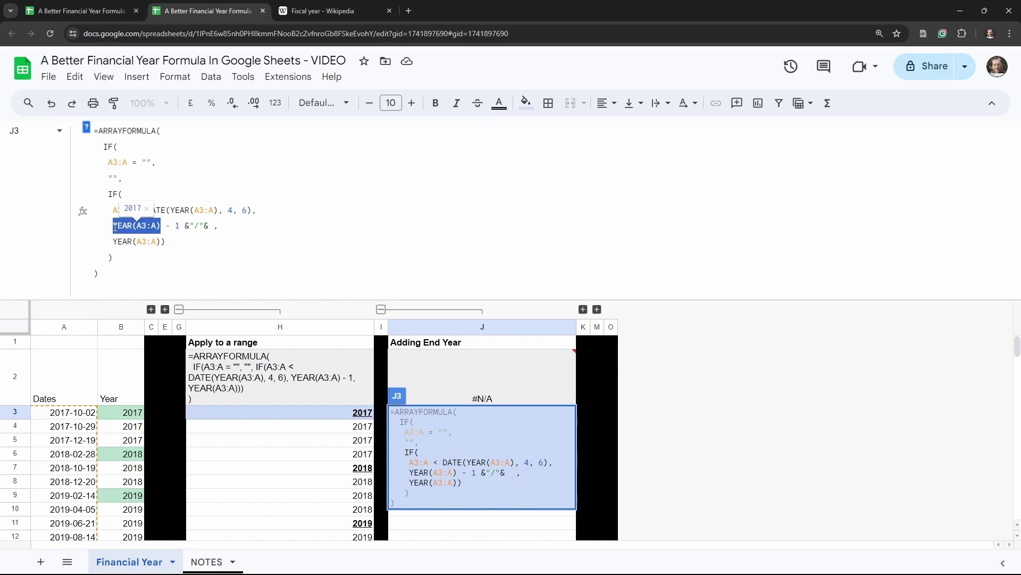
key("ctrl+c")
left_click(214, 226)
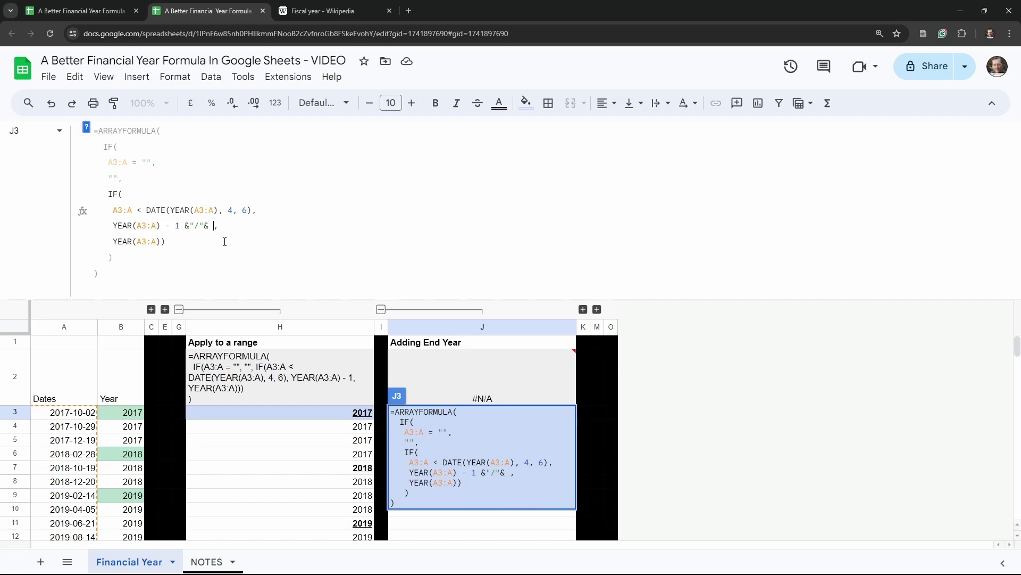
key("ctrl+v")
Append &"/"& YEAR(A3:A) + 1 to the last YEAR line and enter the J3 formula.
left_click(167, 243)
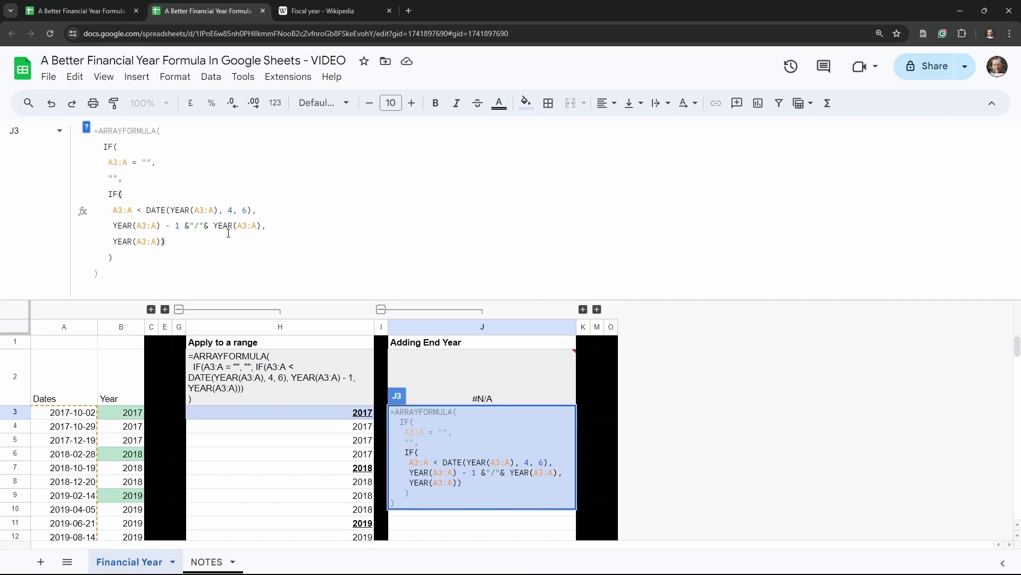
left_click_drag(263, 226, 186, 224)
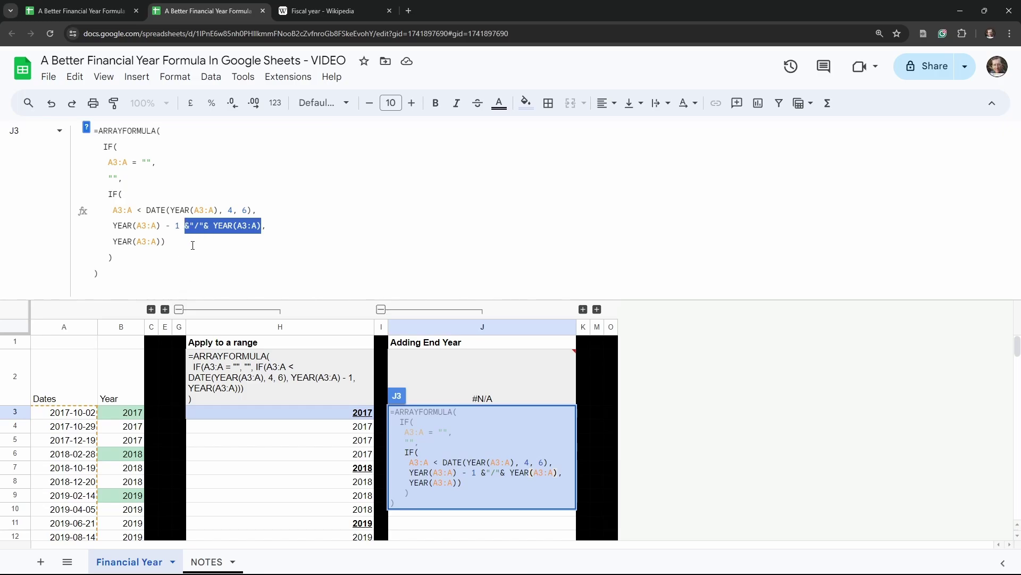
left_click(191, 247)
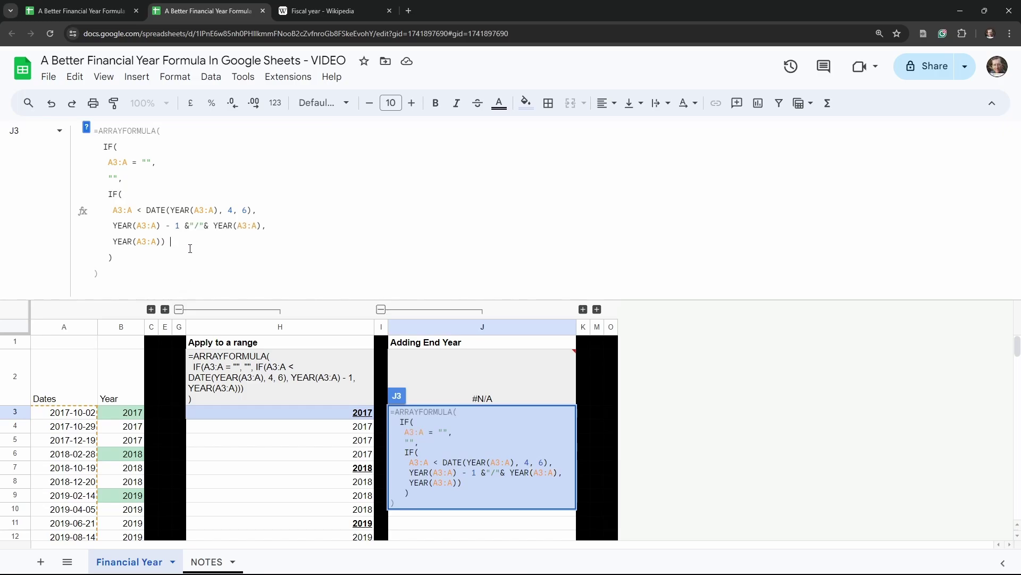
key("ctrl+v")
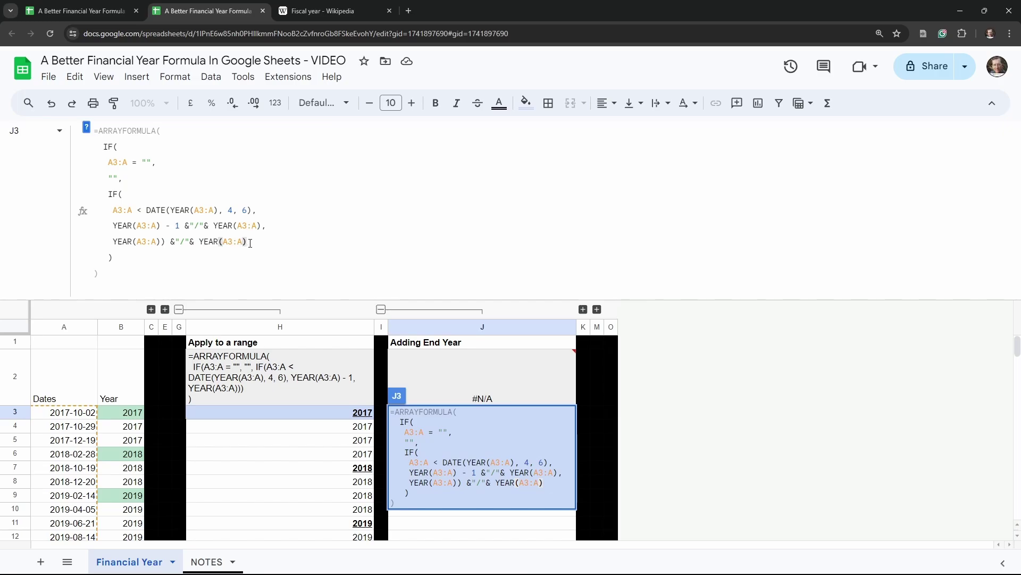
type("+ 1")
key("Return")
Remove the extra closing bracket from J3's formula and commit it.
scroll(437, 444, "down", 3)
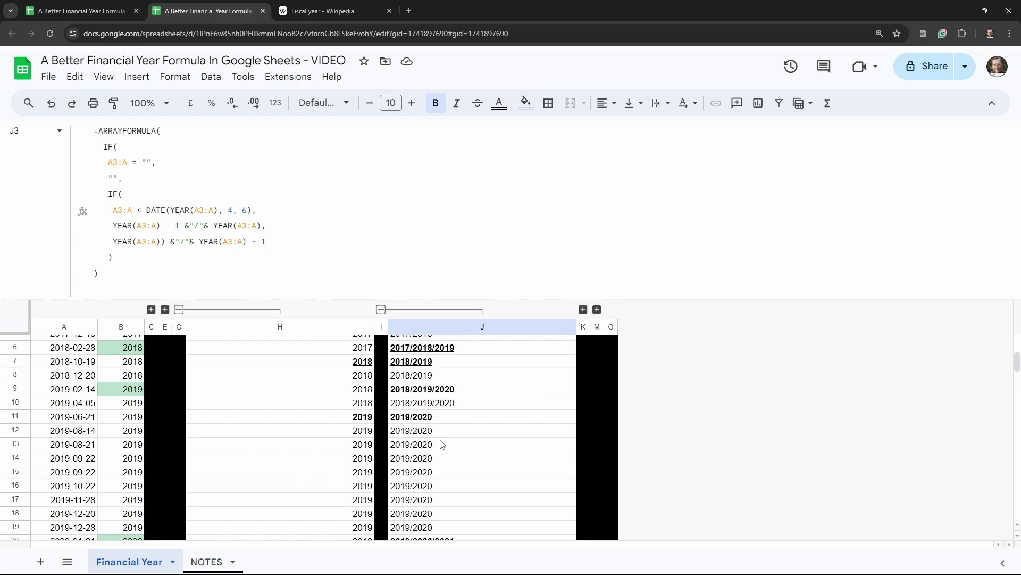
scroll(437, 444, "up", 2)
left_click(165, 244)
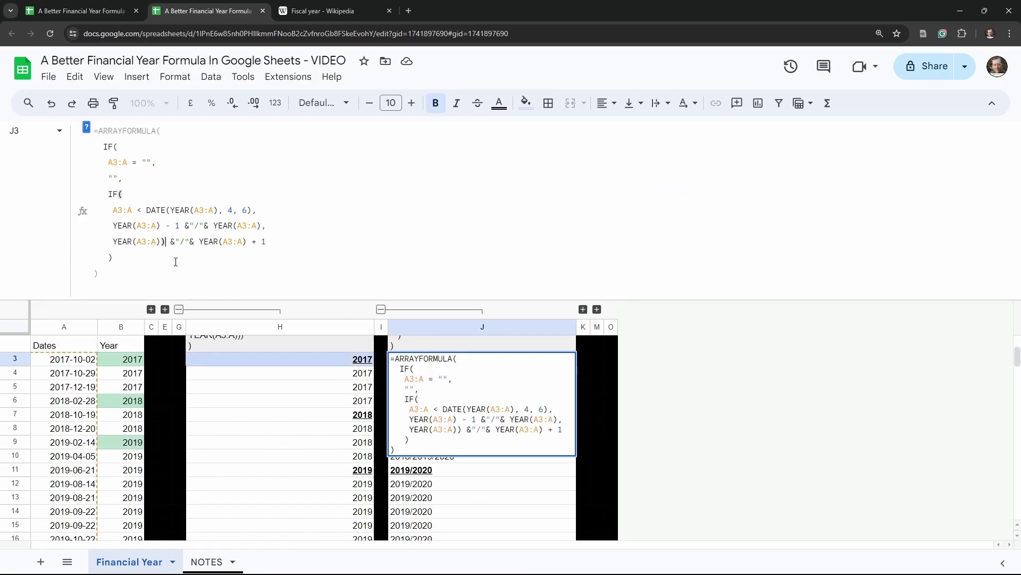
key("BackSpace")
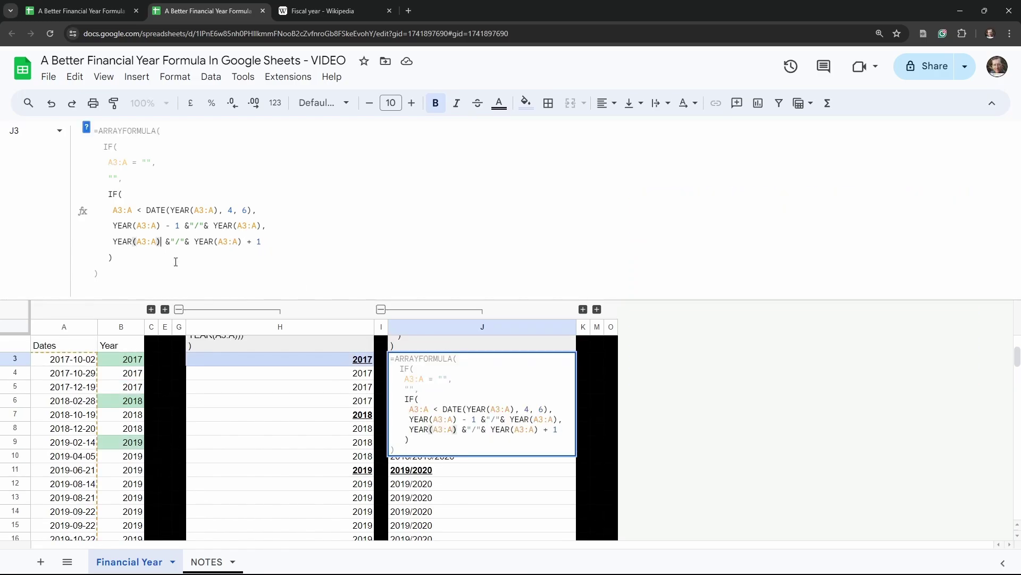
key("Tab")
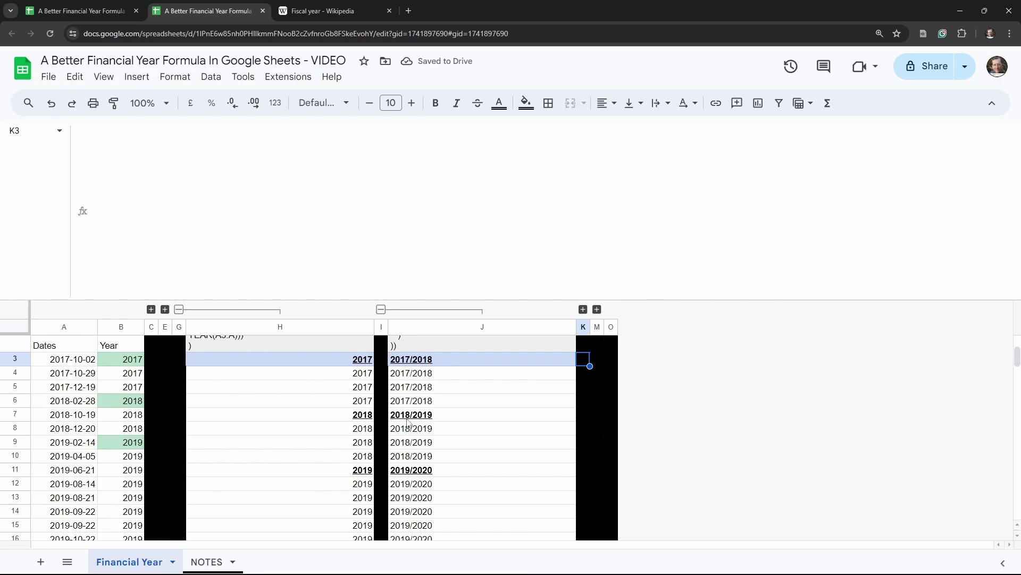
Compare the H3 and J3 formulas, then collapse the column H group to reveal column L.
scroll(429, 468, "down", 6)
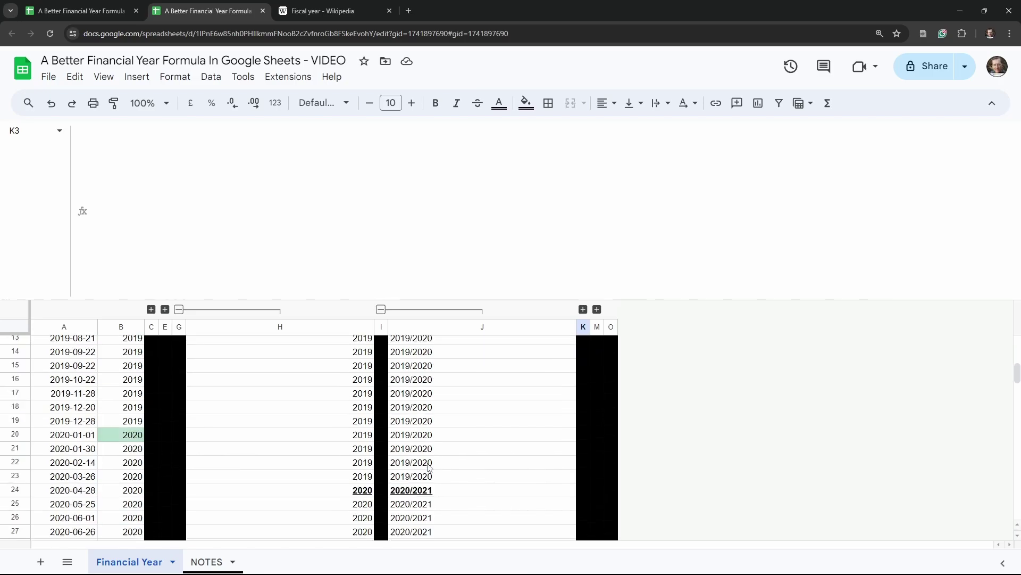
scroll(430, 468, "up", 6)
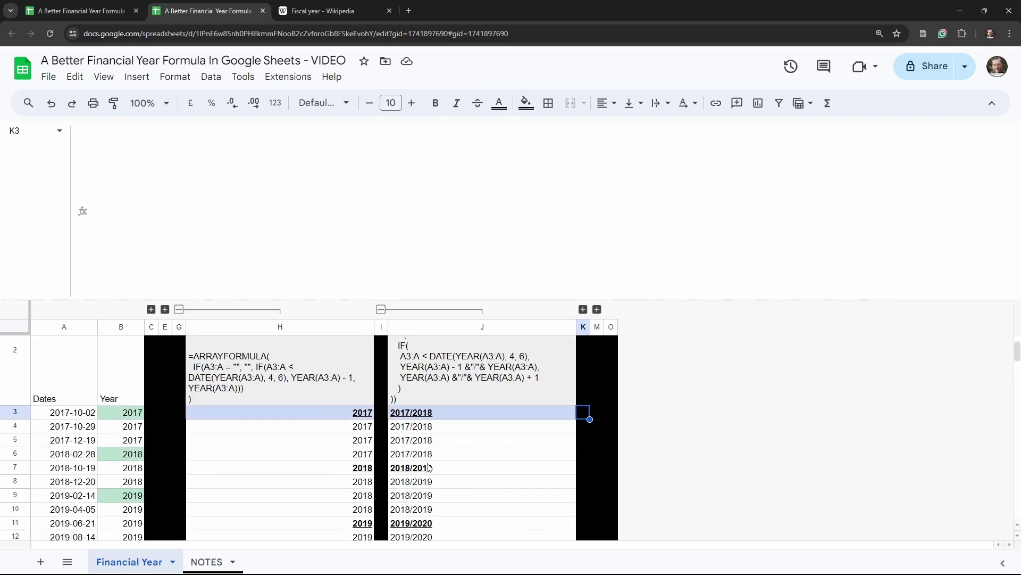
left_click(343, 416)
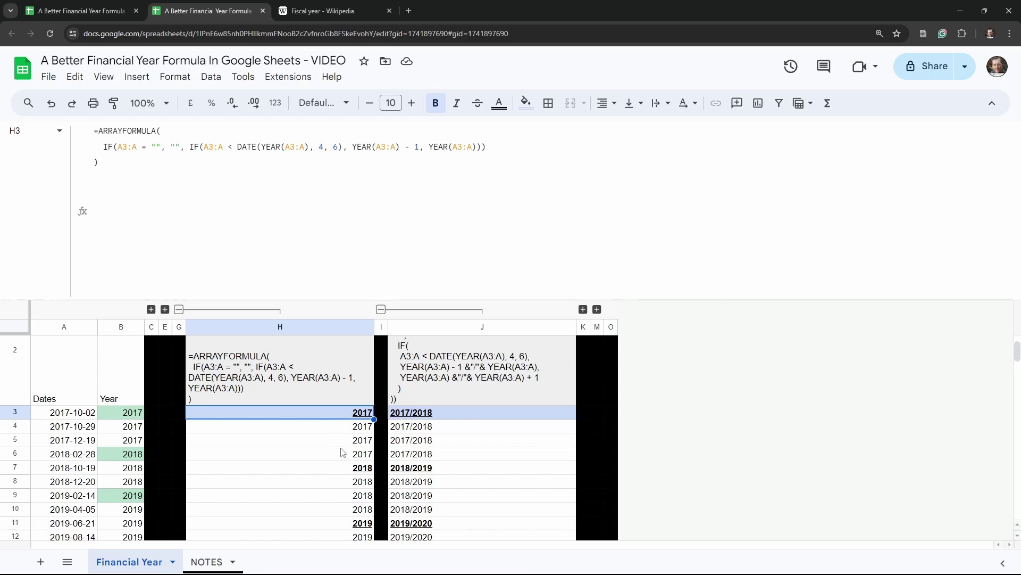
left_click(460, 414)
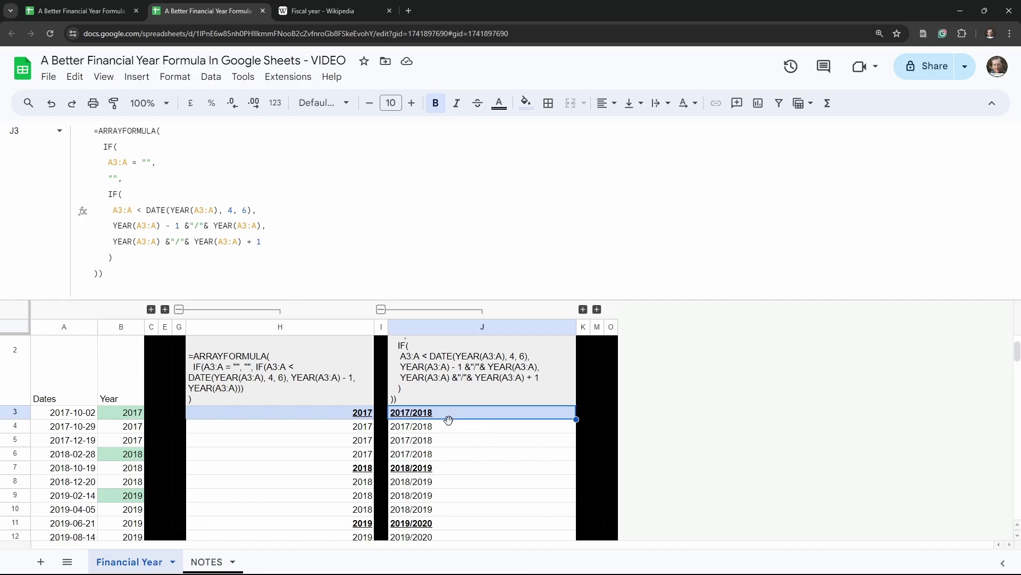
left_click(382, 310)
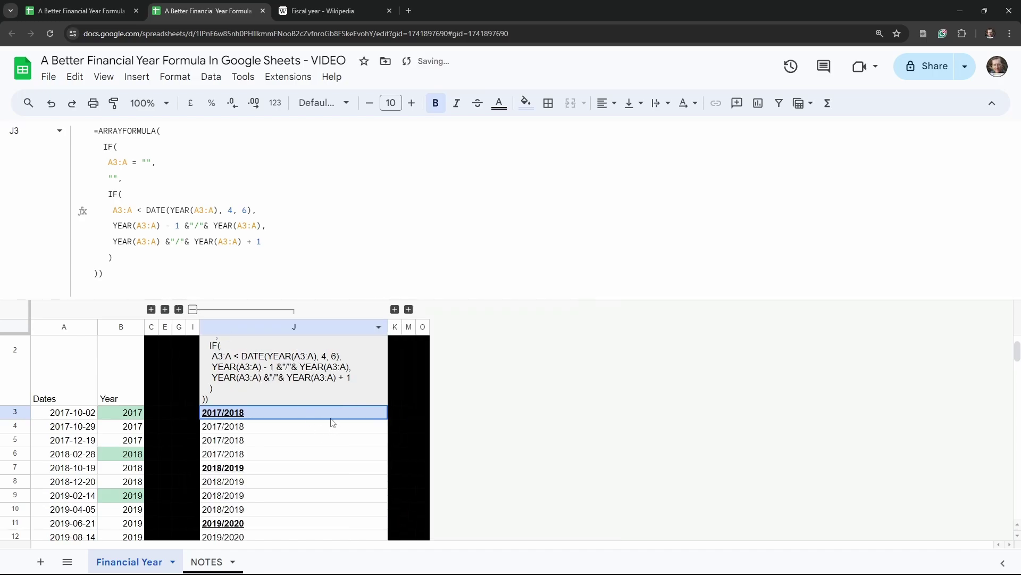
left_click(114, 277)
Copy J3's array formula into cell L3.
key("ctrl+a")
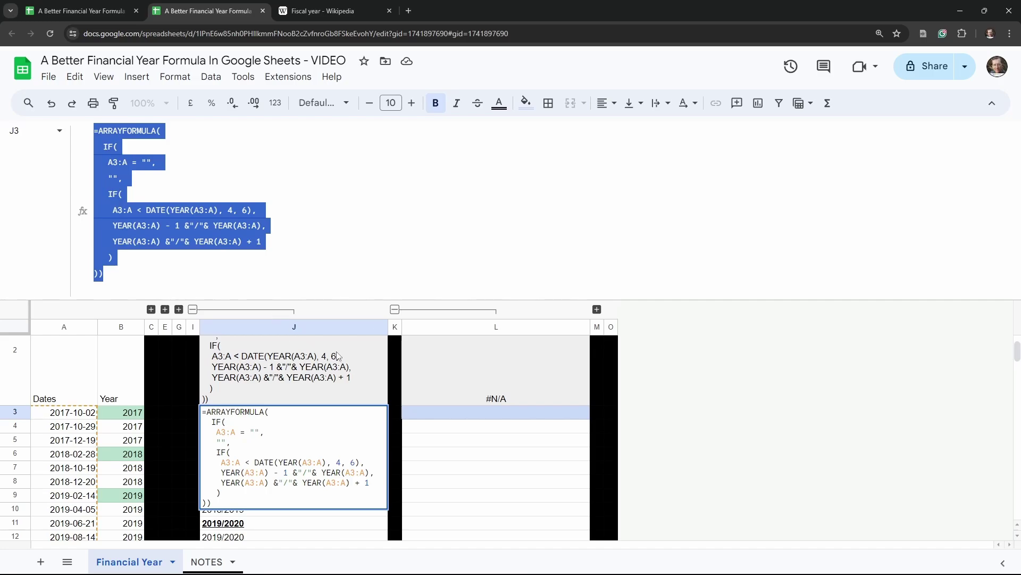
key("Tab")
key("Tab")
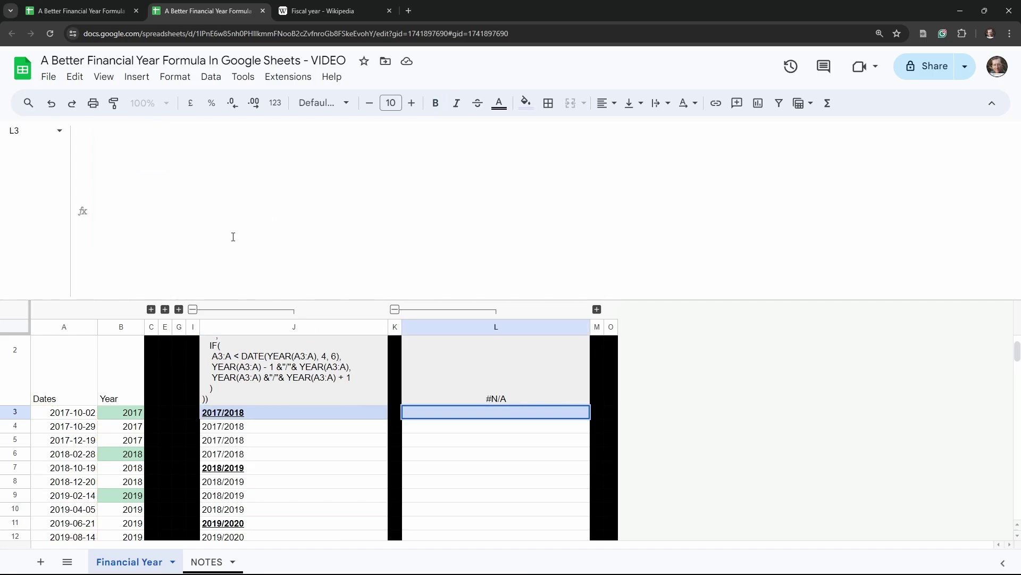
key("ctrl+v")
key("Tab")
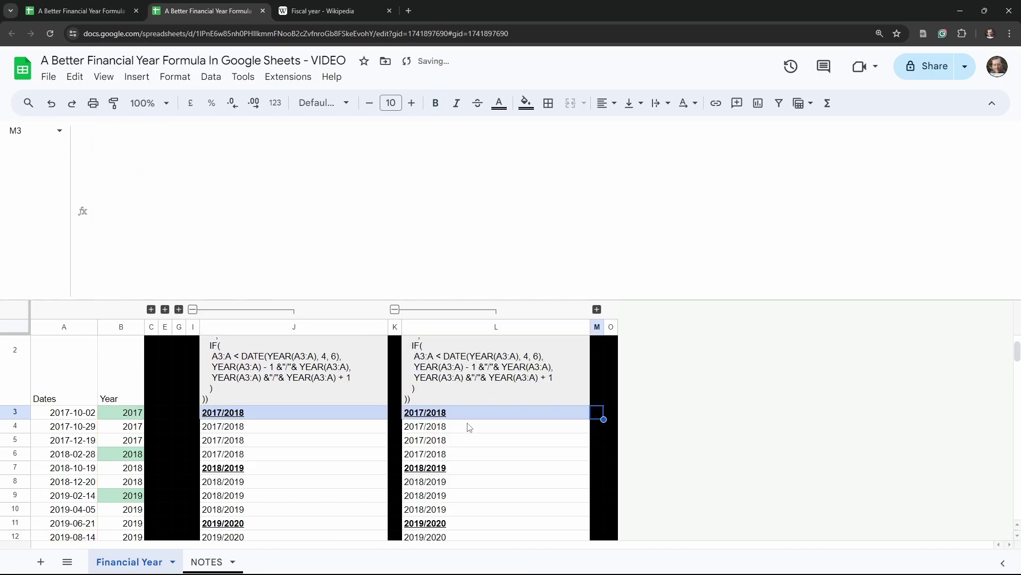
left_click(476, 415)
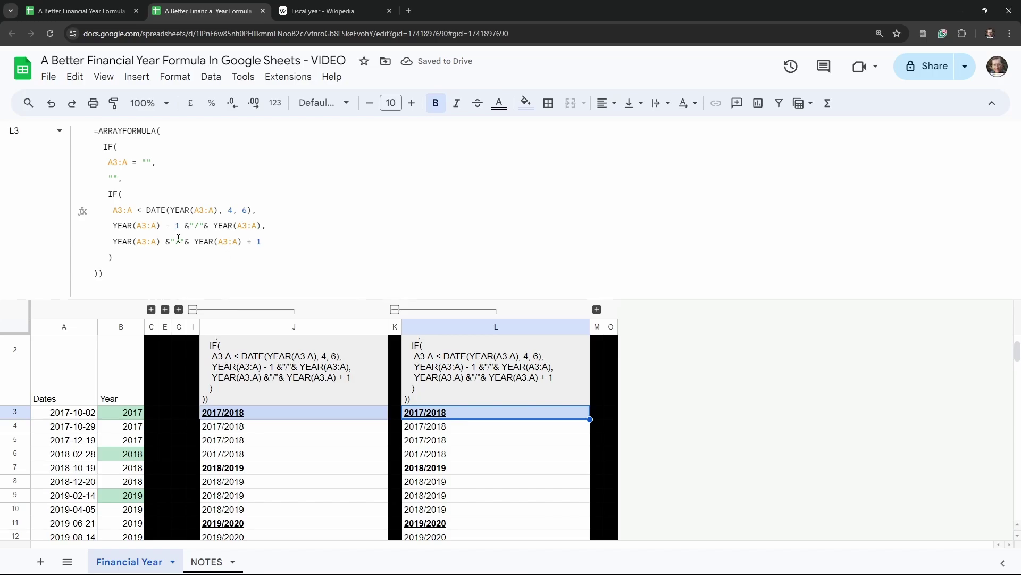
Wrap the sixth-line end-year YEAR(A3:A) in RIGHT(…, 2).
left_click(216, 225)
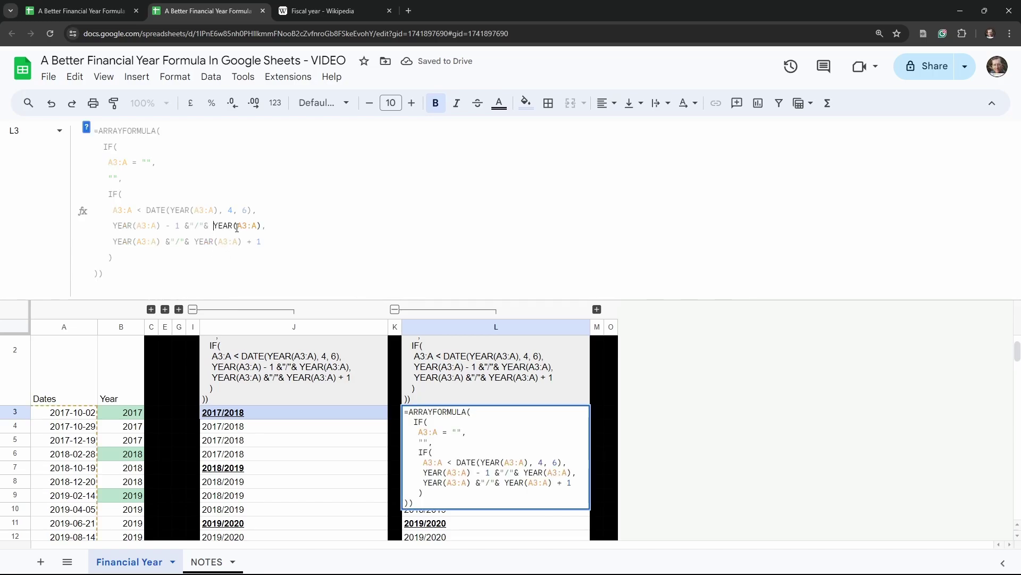
left_click(195, 241)
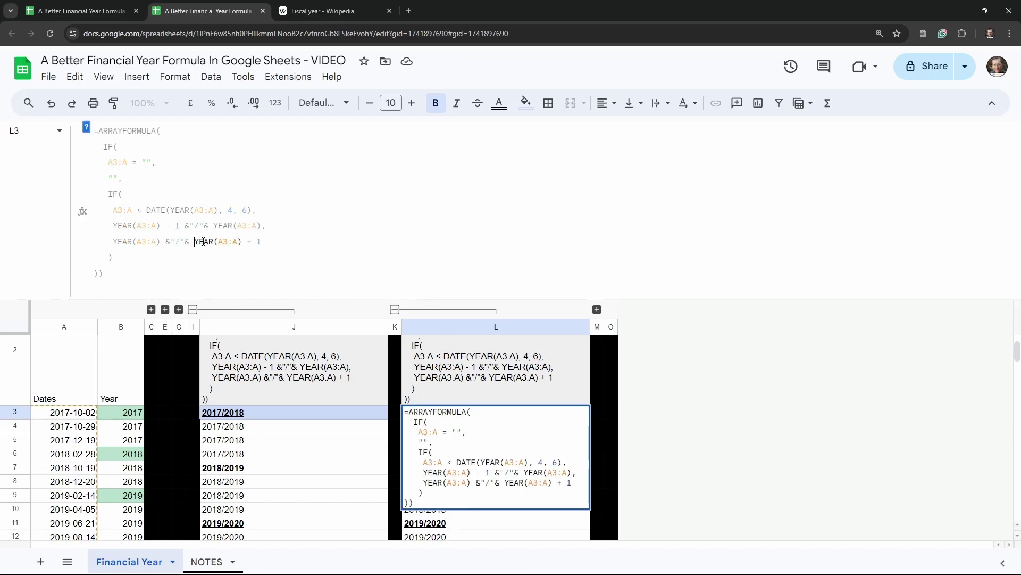
left_click(212, 226)
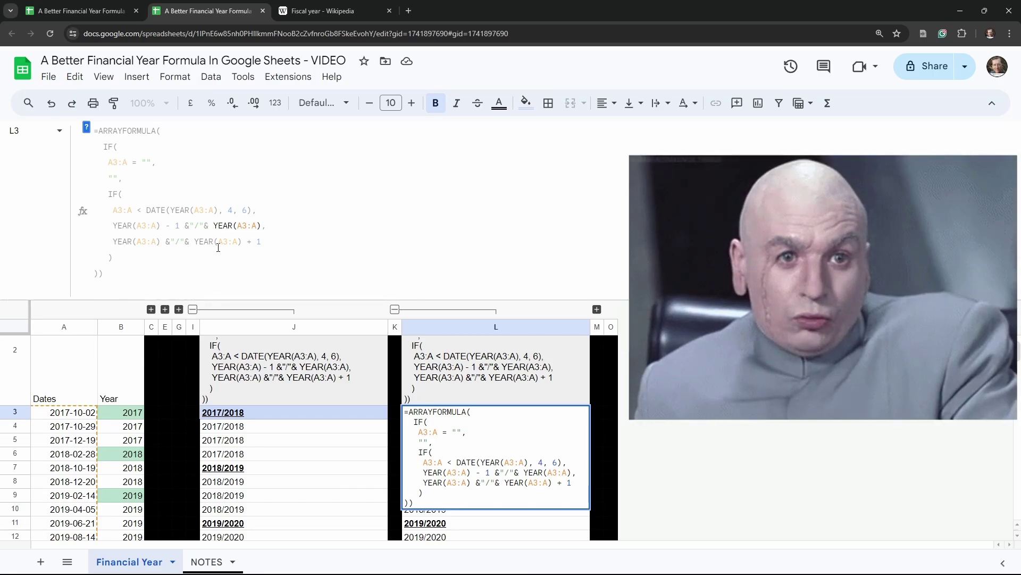
type("RIGHT(")
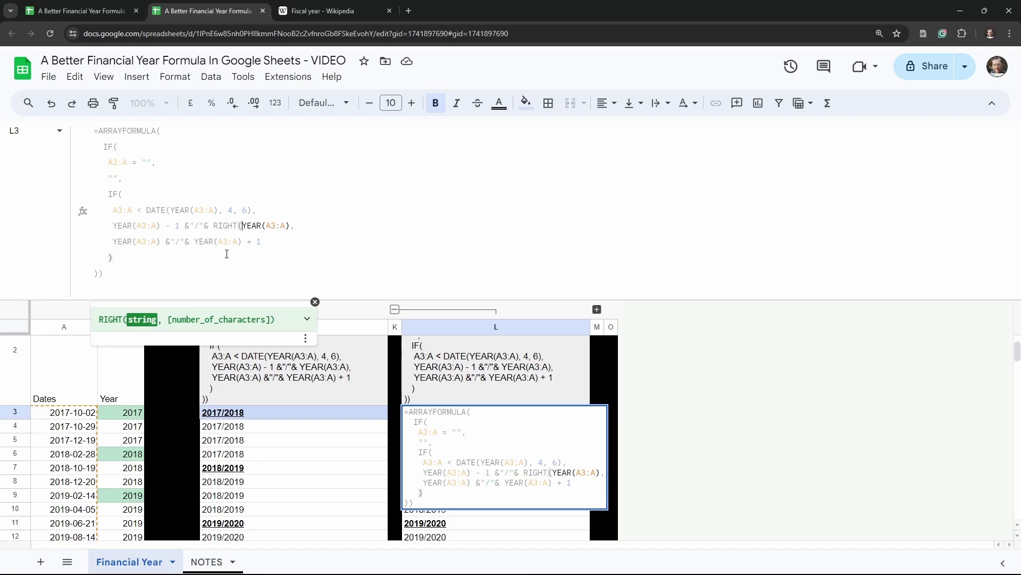
left_click(290, 227)
type(", 2")
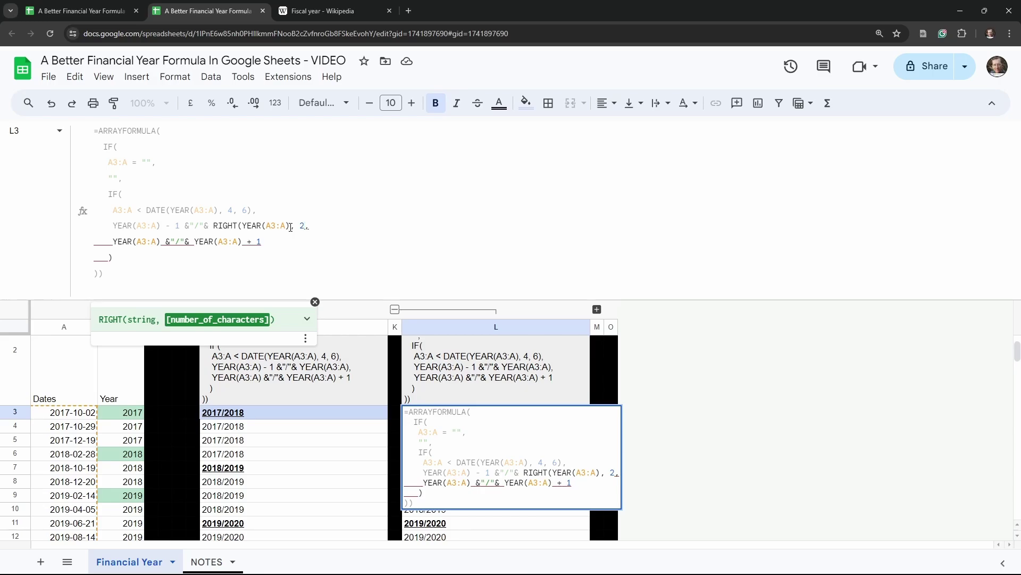
type(")")
Wrap the last line's YEAR(A3:A) + 1 in RIGHT(…, 2) and commit L3.
left_click(195, 242)
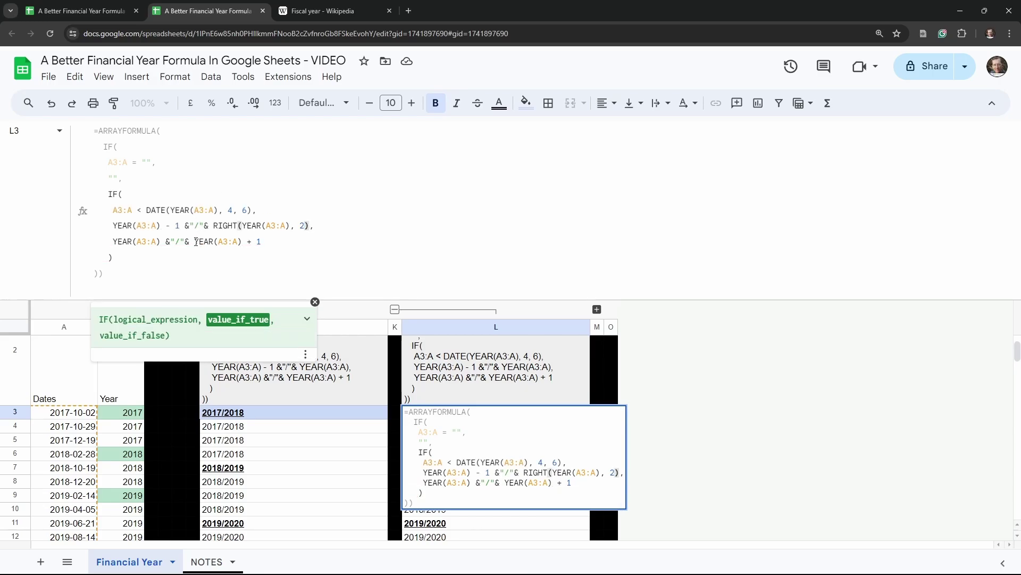
type("RIGHT(")
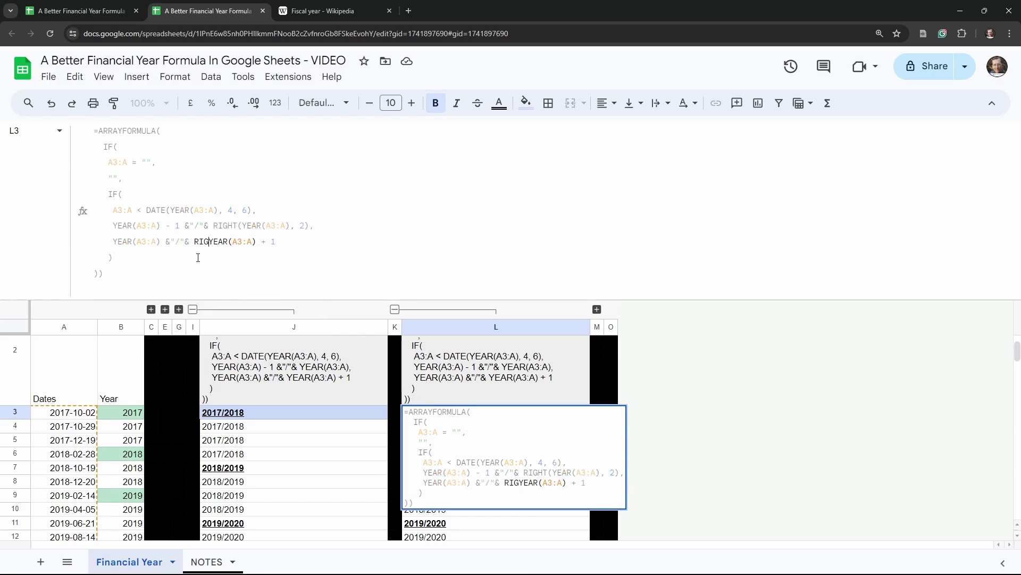
key("Right")
key("Right")
key("Right")
key("Right")
key("Right")
key("Right")
key("Right")
key("Right")
key("Right")
key("Right")
key("Right")
key("Right")
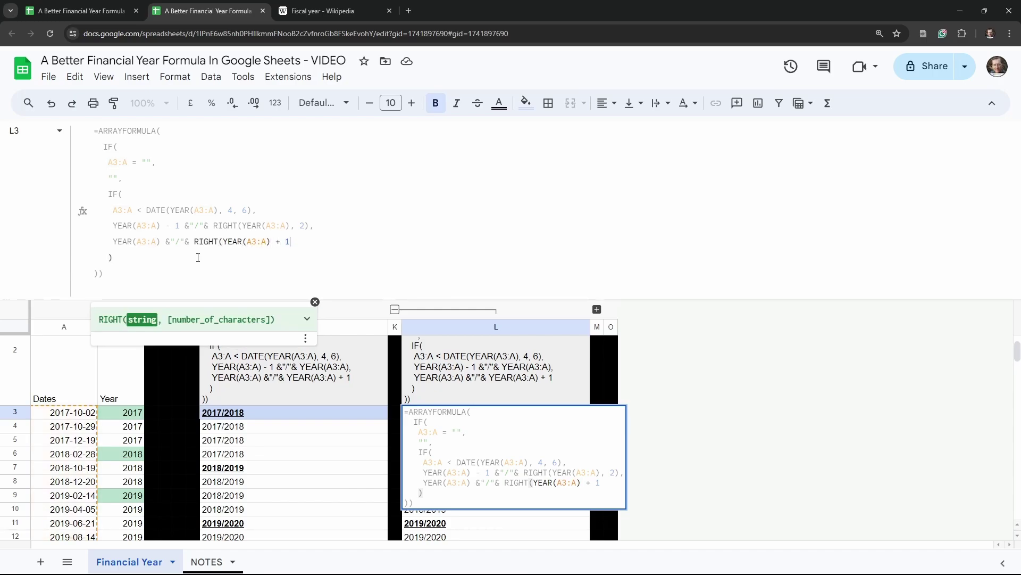
key("Right")
key("Right")
type(", 2)")
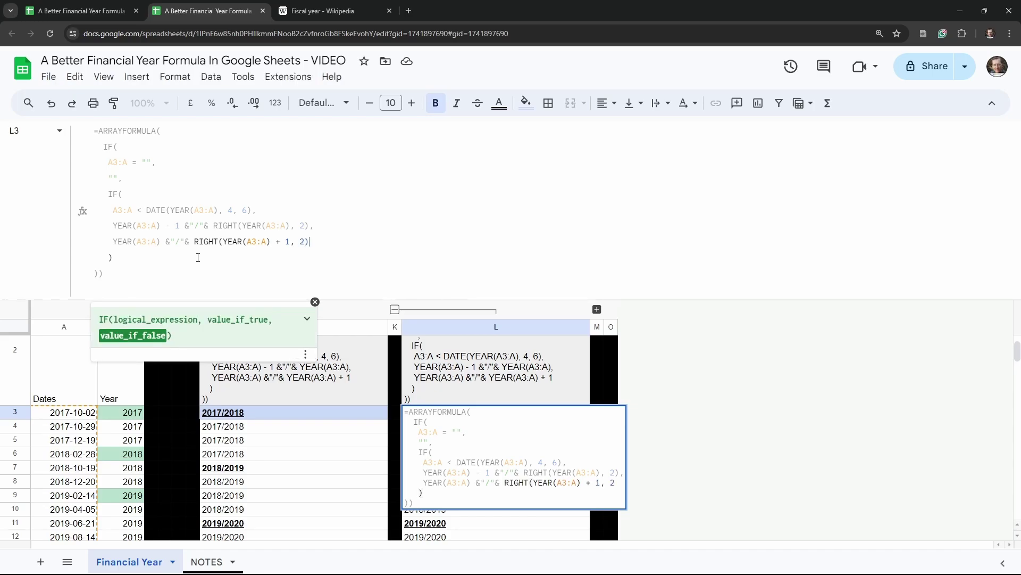
key("Tab")
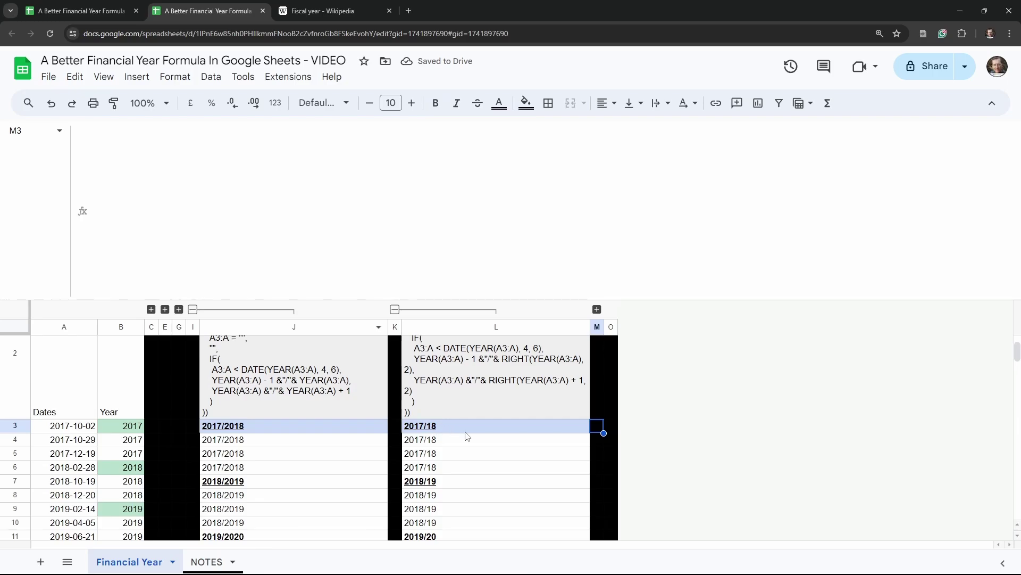
Collapse the column J group and expand the group showing column N, selecting N3.
scroll(467, 436, "down", 3)
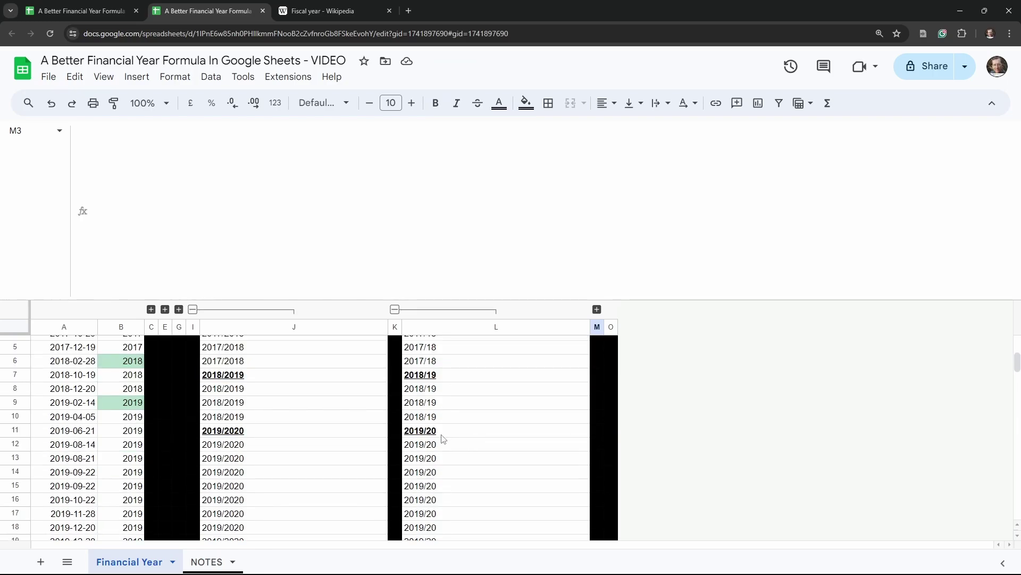
scroll(444, 439, "down", 10)
scroll(447, 439, "up", 8)
scroll(445, 438, "up", 5)
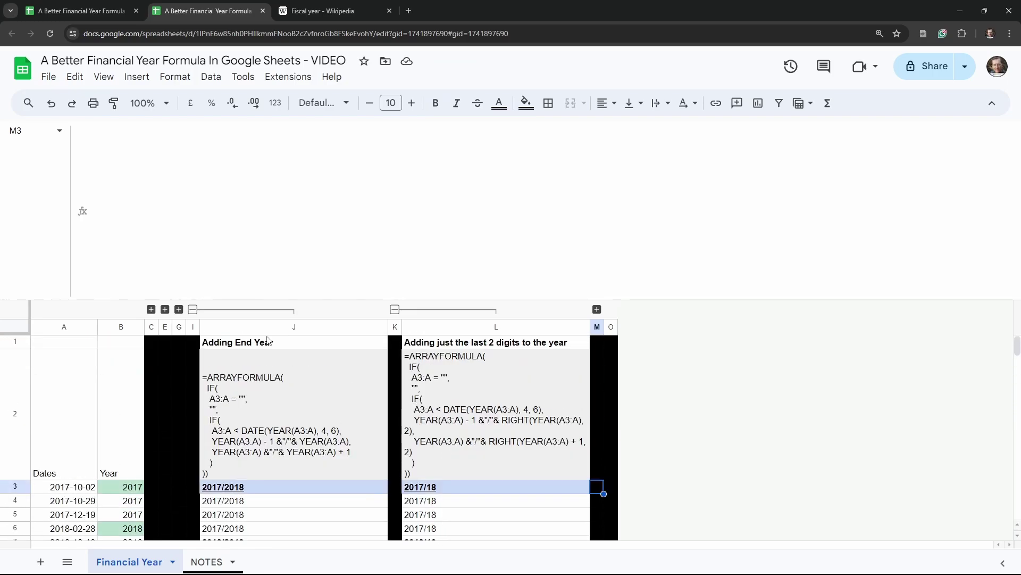
left_click(193, 309)
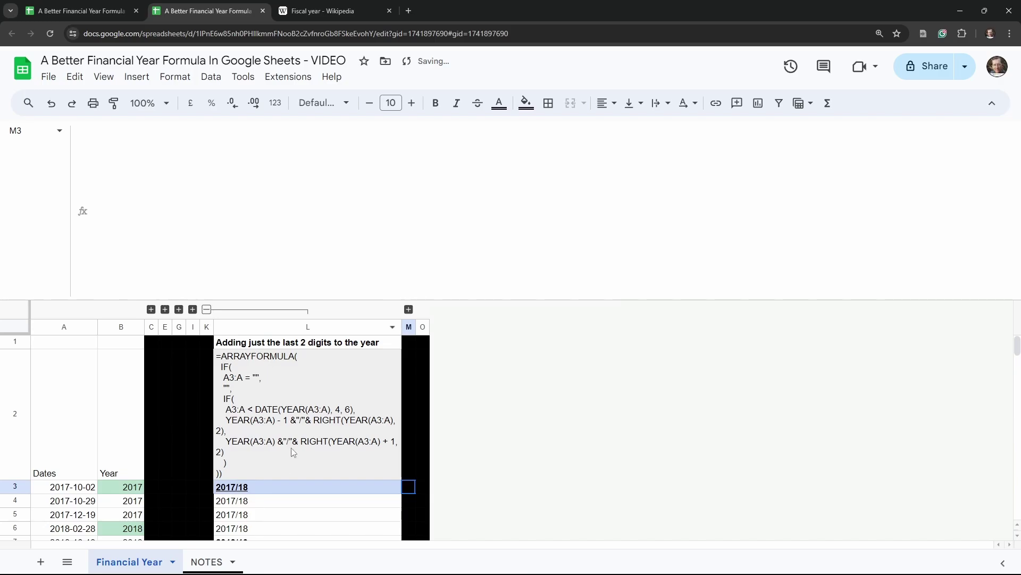
scroll(294, 451, "down", 3)
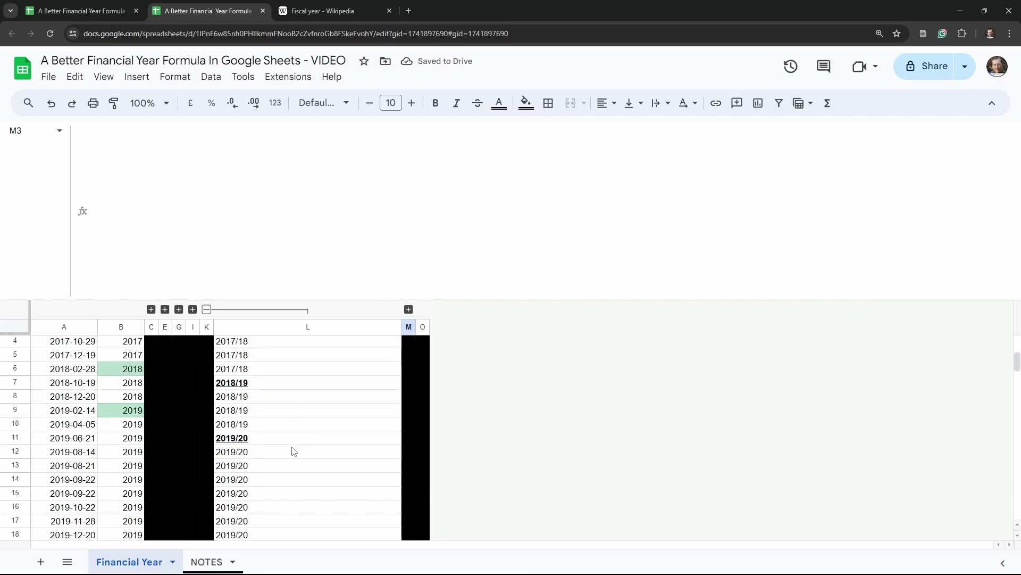
left_click(409, 309)
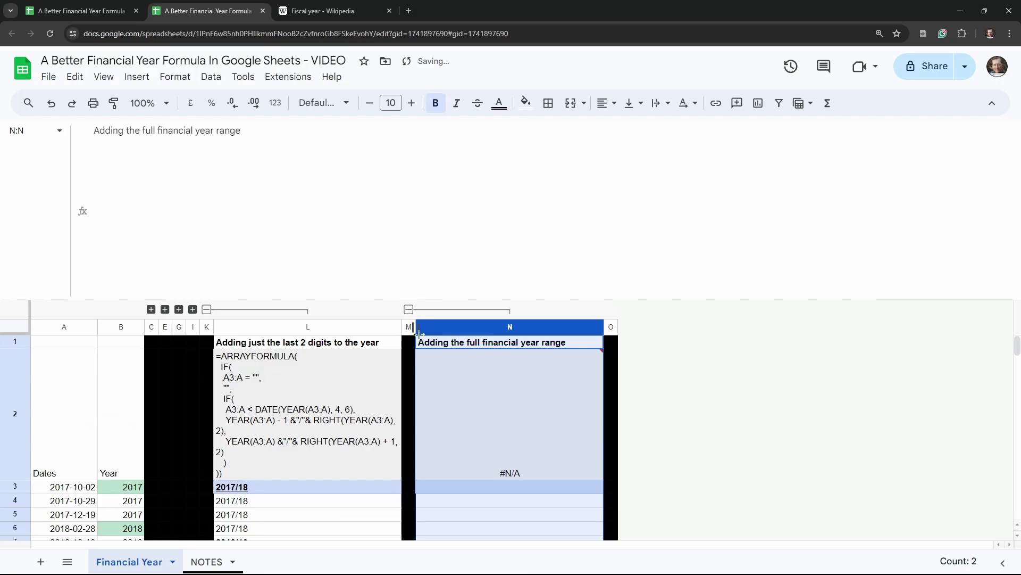
scroll(454, 411, "down", 3)
scroll(464, 452, "up", 2)
left_click(465, 453)
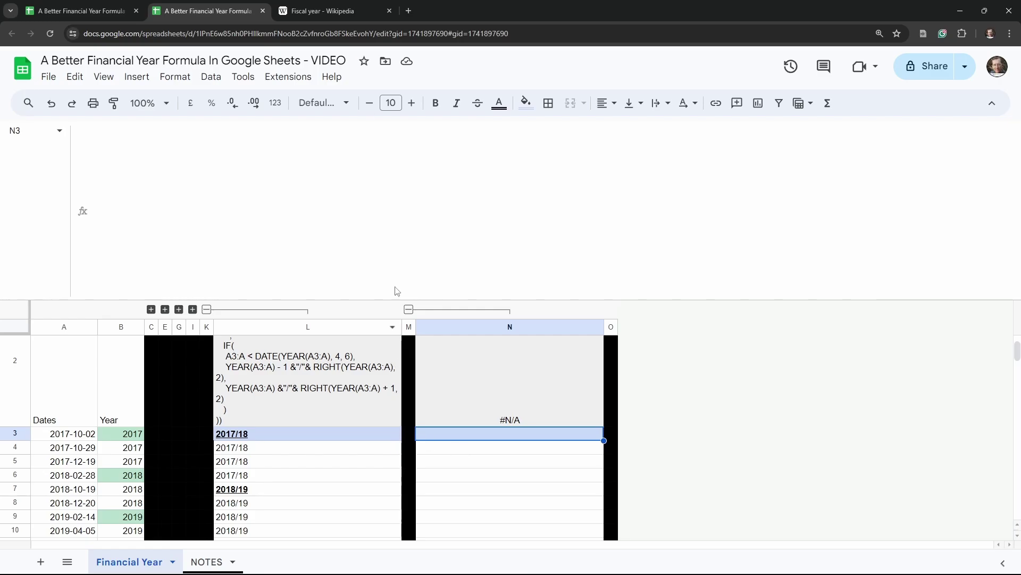
Check the Fiscal year Wikipedia page, then return and select L3.
left_click(333, 10)
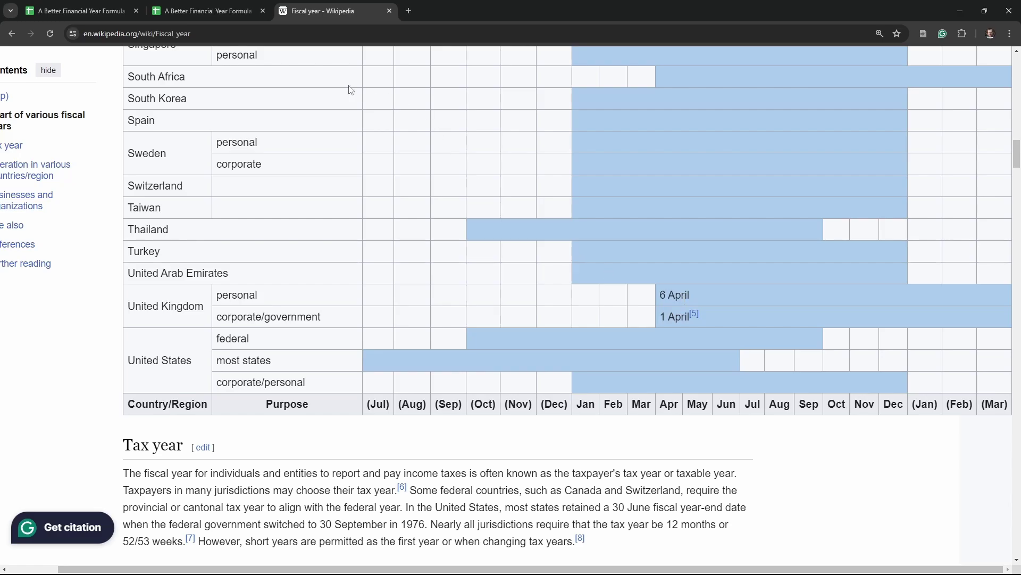
left_click(215, 11)
left_click(322, 434)
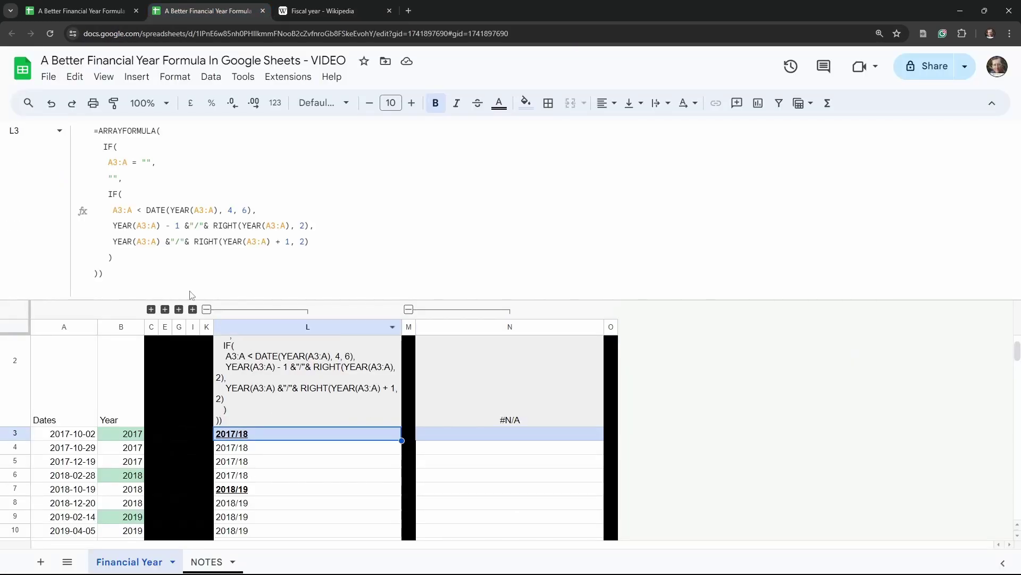
Copy L3's short-label formula into N3.
left_click_drag(118, 274, 94, 129)
key("ctrl+c")
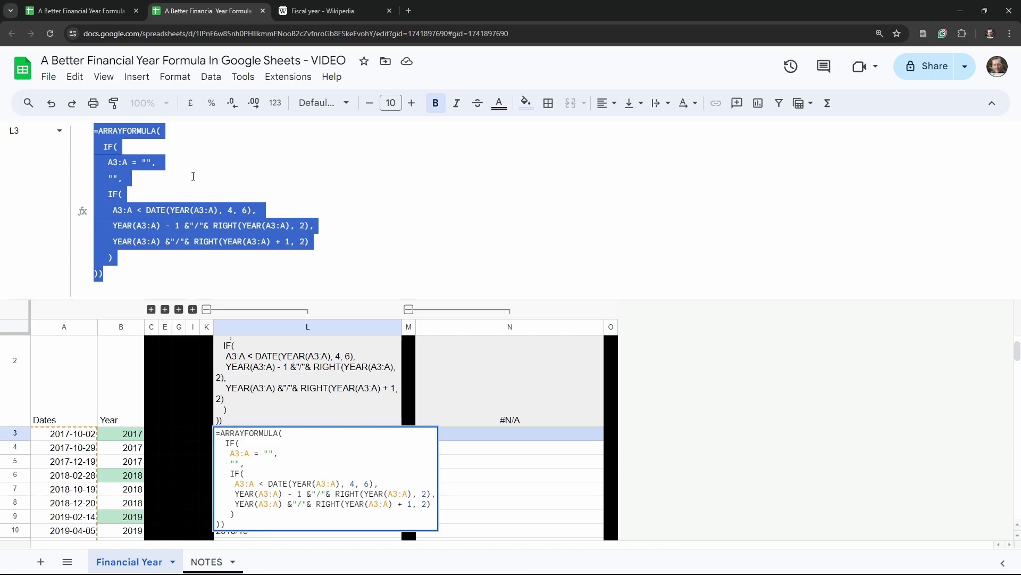
key("Tab")
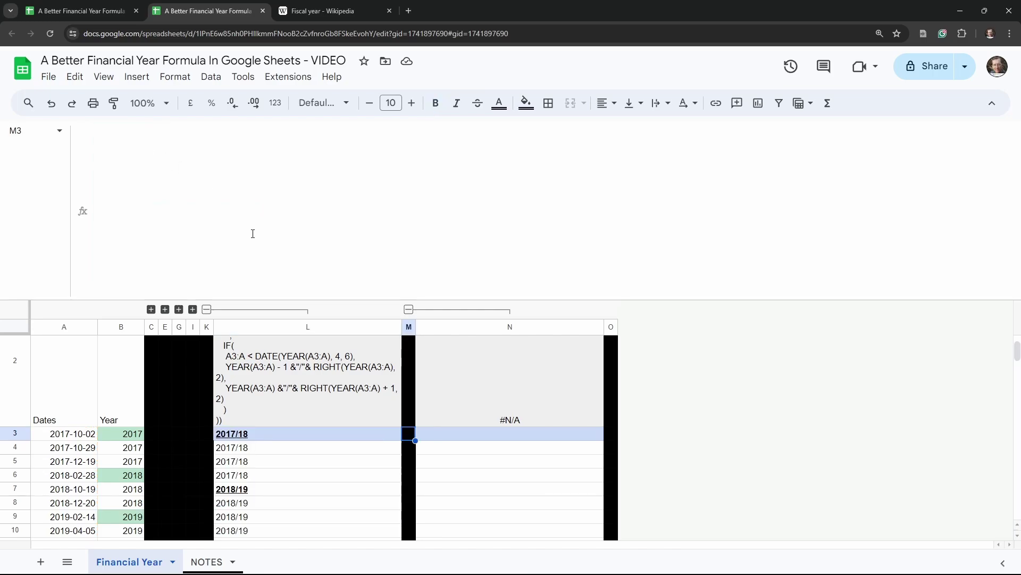
key("Tab")
left_click(282, 186)
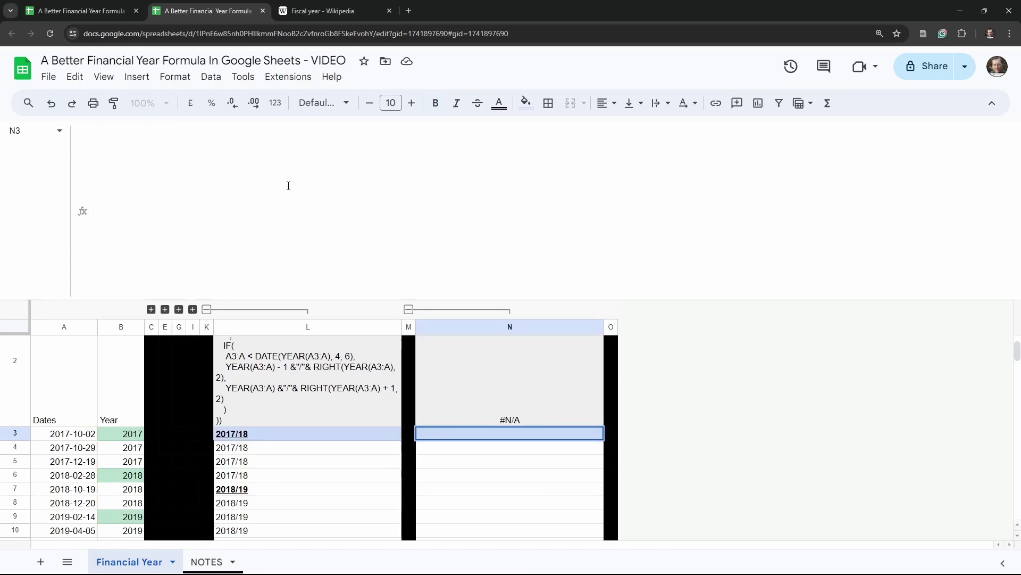
key("ctrl+v")
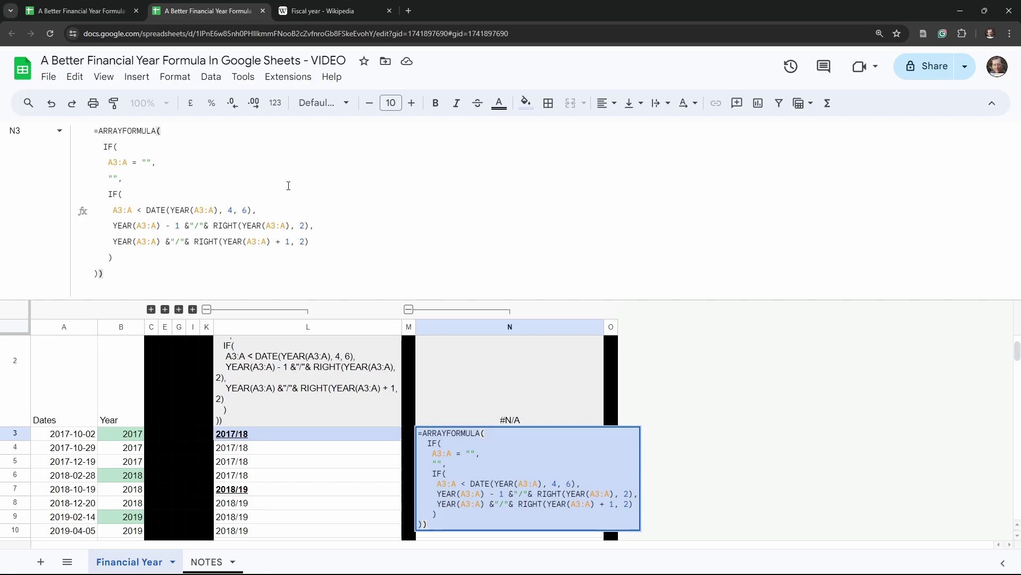
key("Tab")
scroll(453, 369, "down", 6)
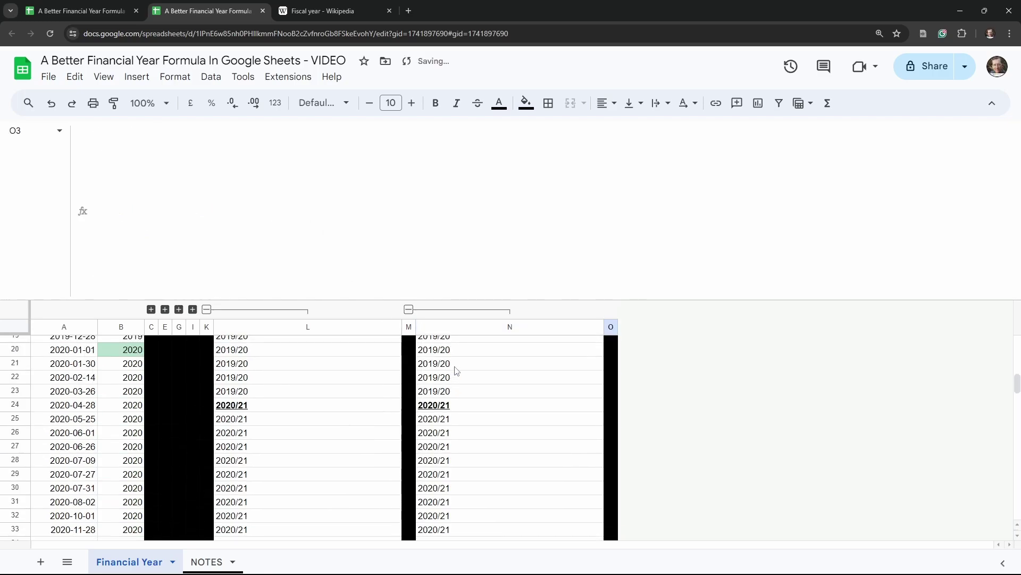
scroll(457, 371, "up", 6)
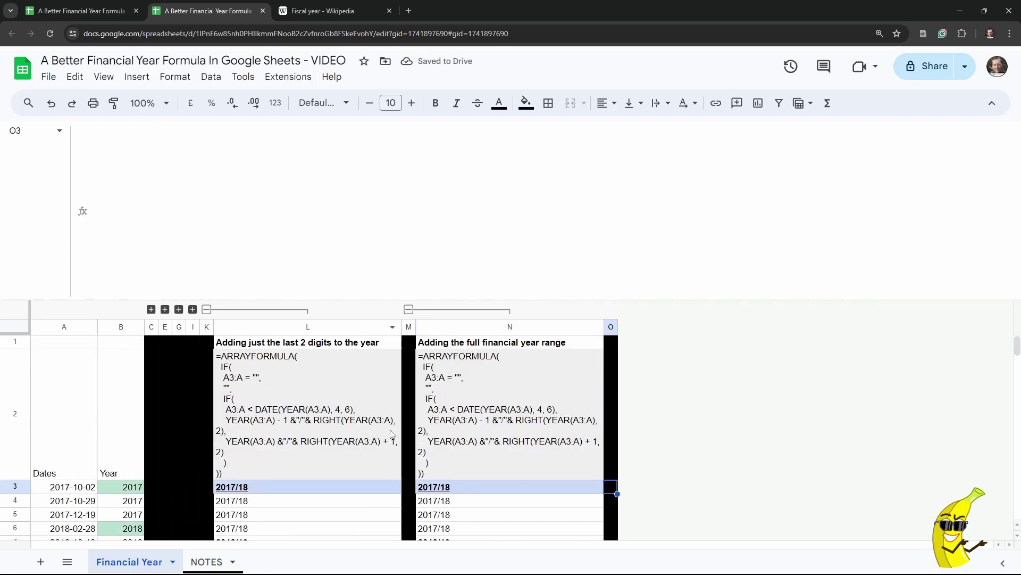
left_click(453, 485)
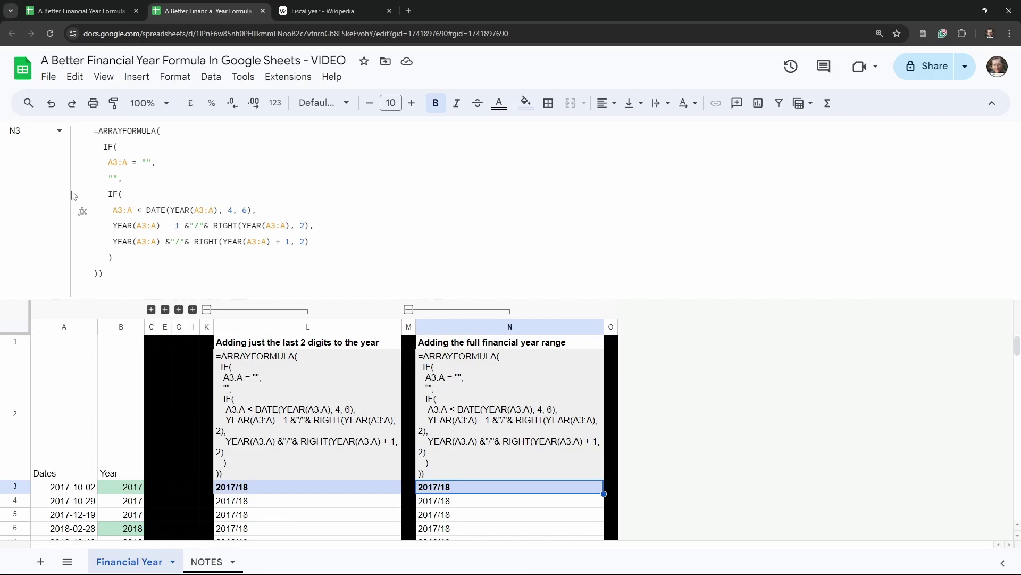
Wrap YEAR(A3:A) - 1 on the earlier-year line in DATE(…, 4, 6).
left_click(180, 225)
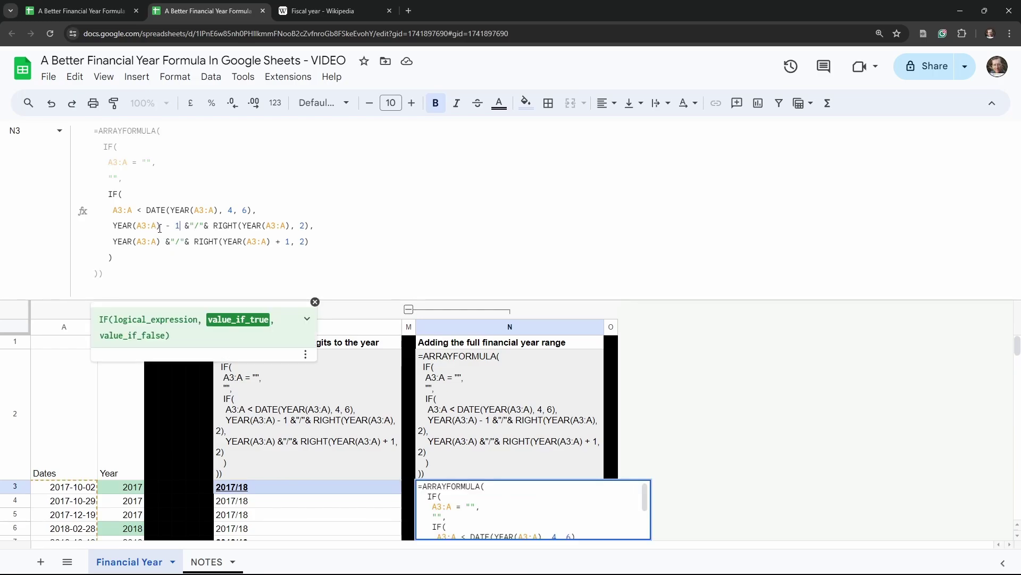
left_click(116, 227)
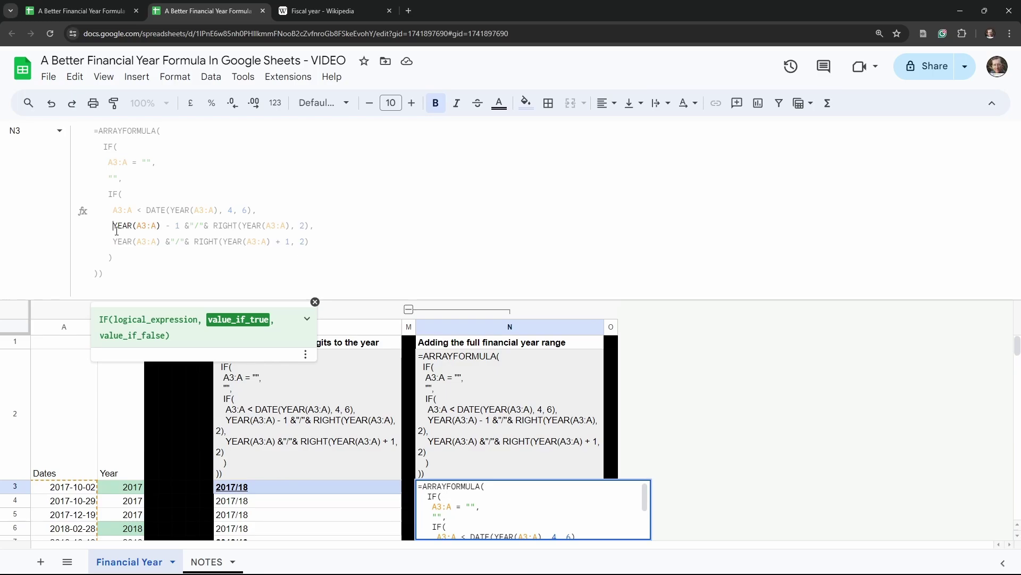
type("DATE(")
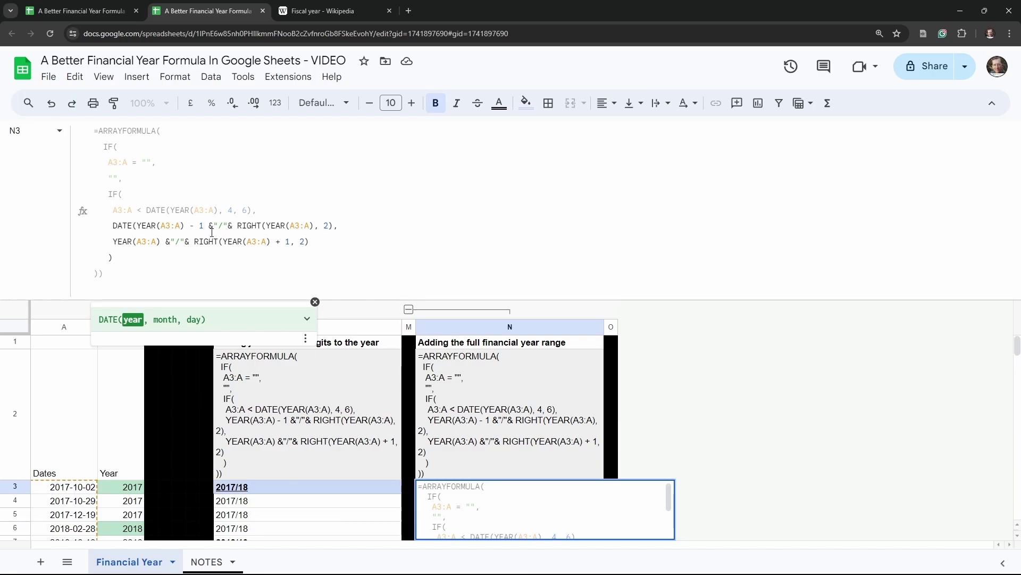
type(", ")
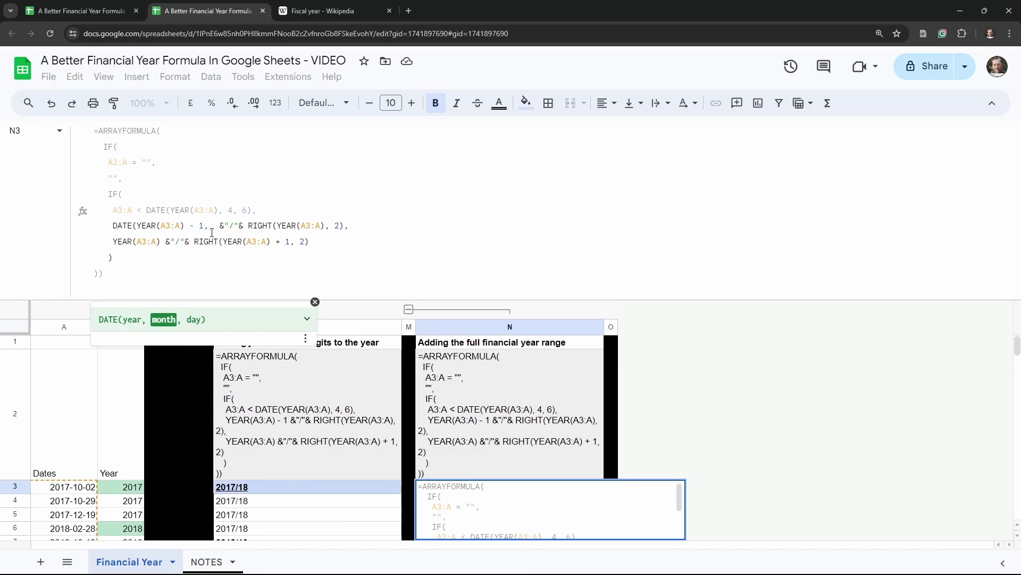
type("4, ")
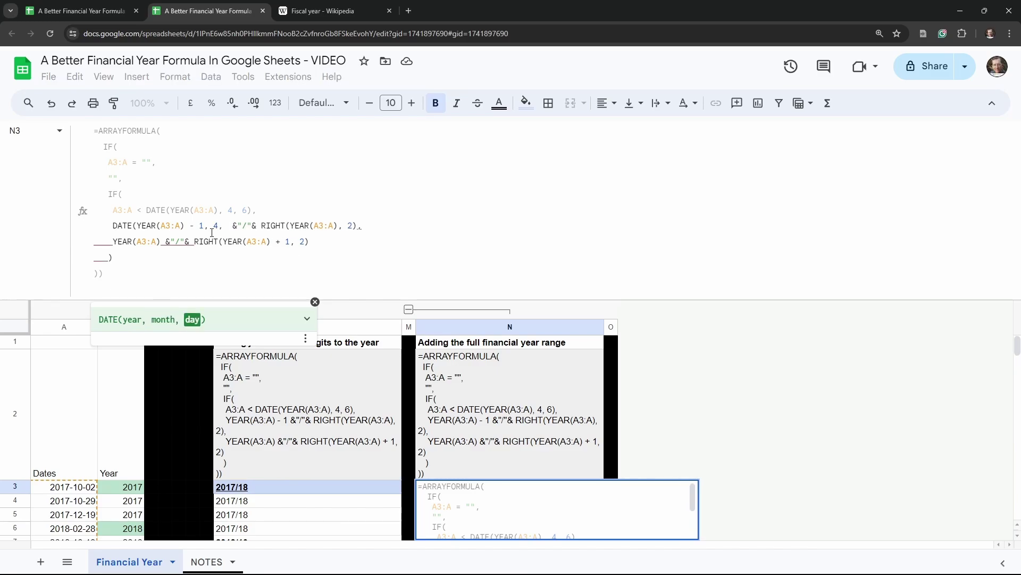
type("6)")
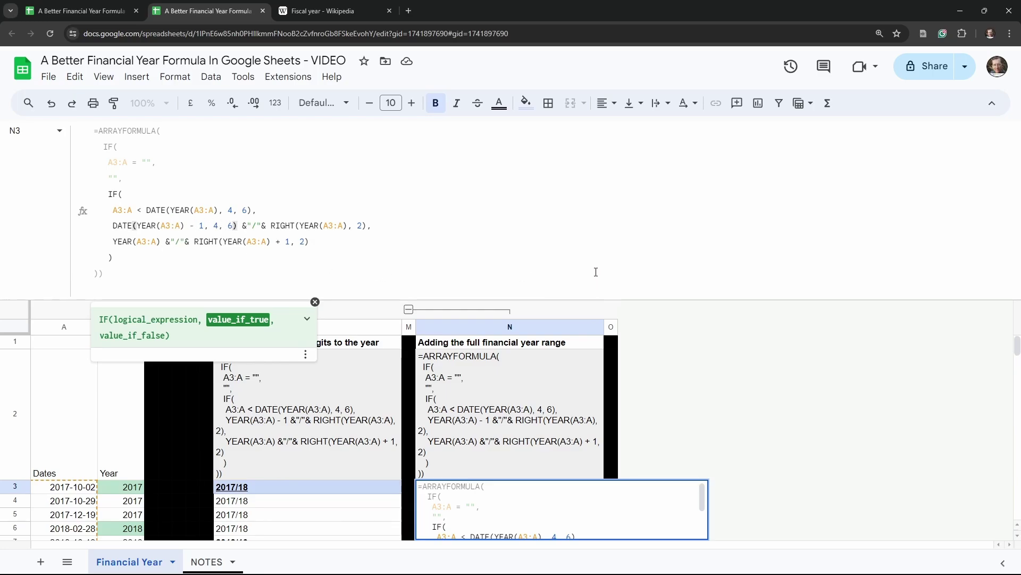
Commit the DATE change and inspect the raw 42831/18 results in column N.
key("Tab")
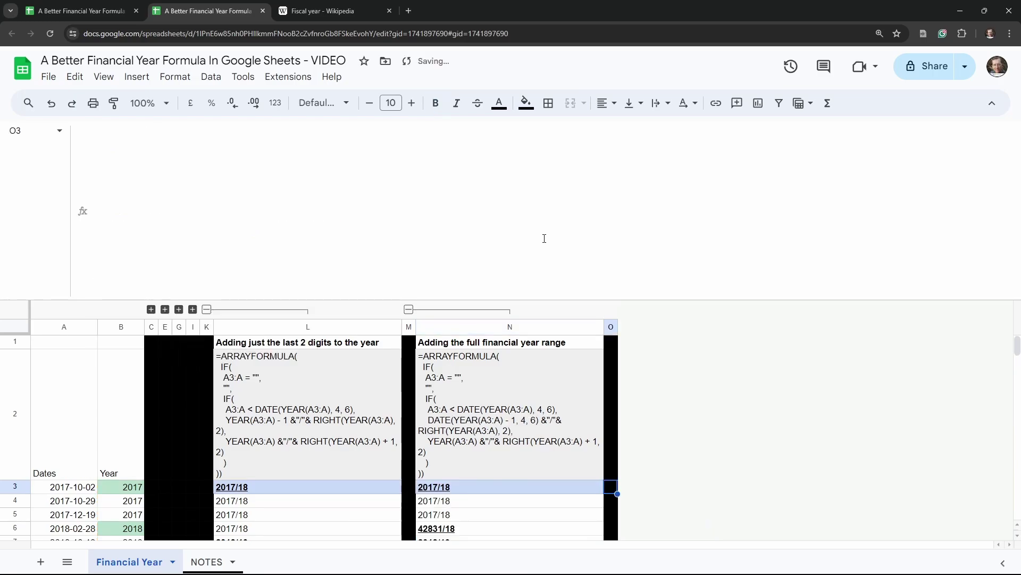
scroll(684, 419, "down", 5)
scroll(510, 399, "up", 2)
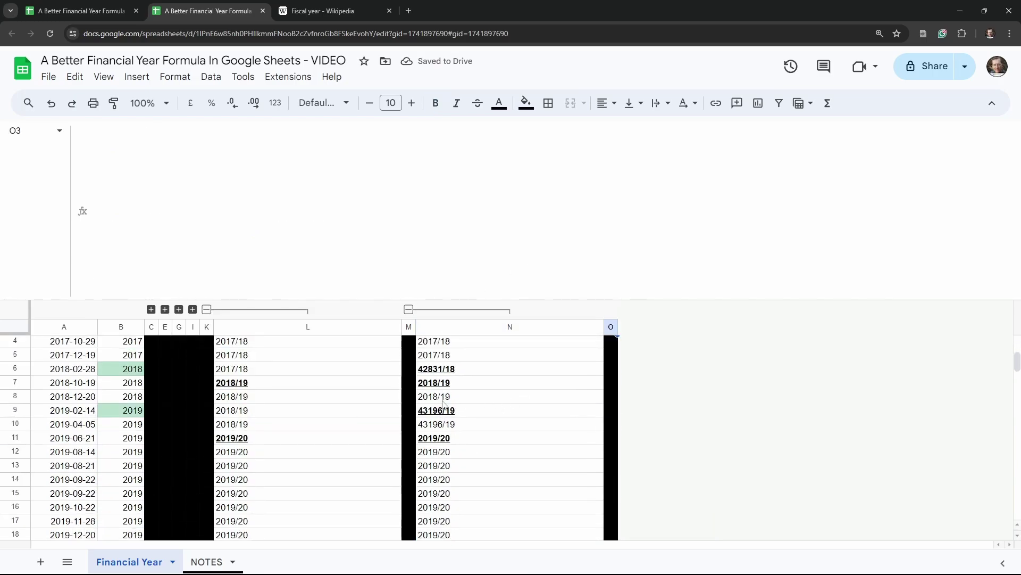
left_click(413, 372)
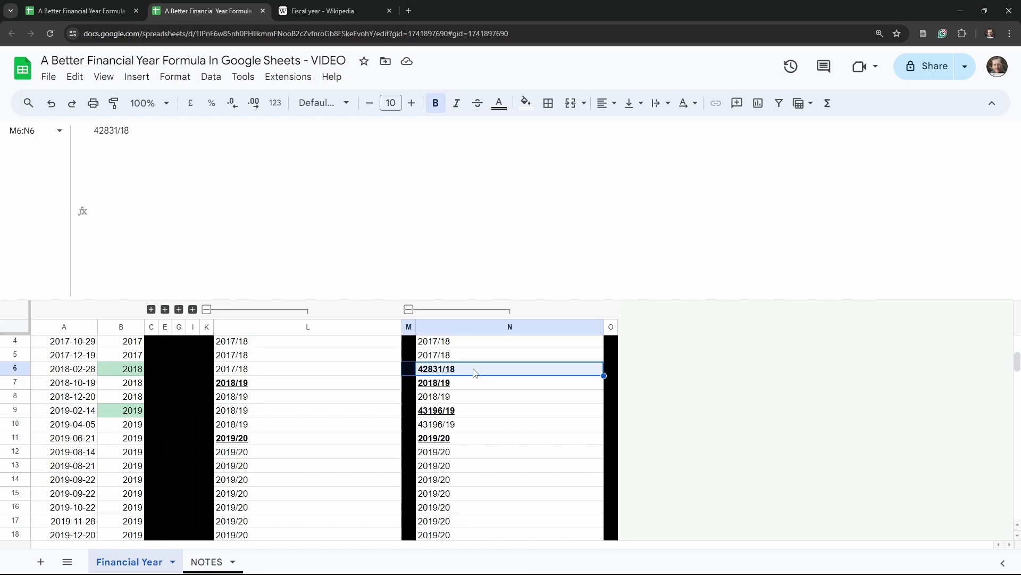
left_click(485, 375)
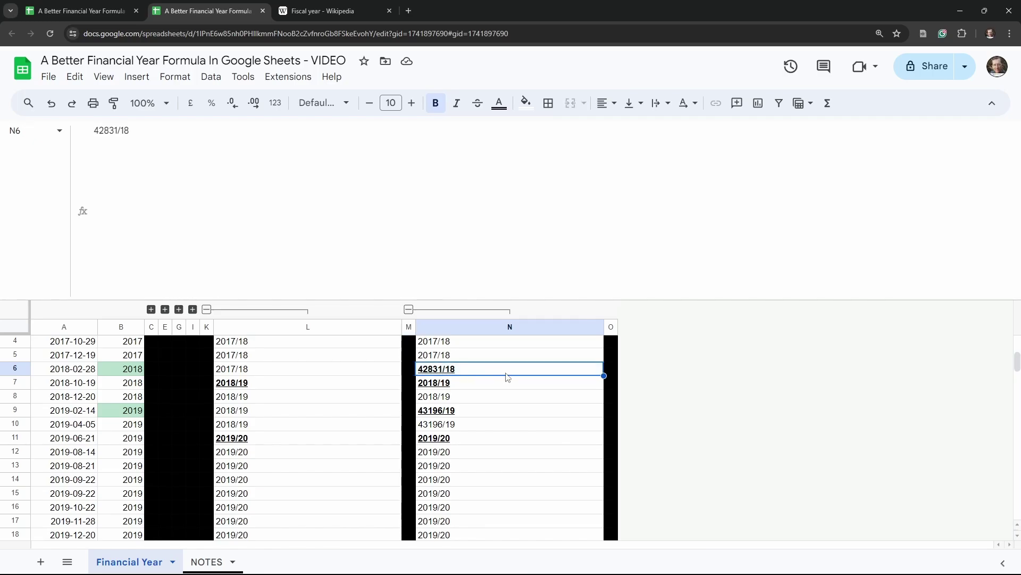
scroll(508, 377, "up", 5)
scroll(510, 399, "down", 2)
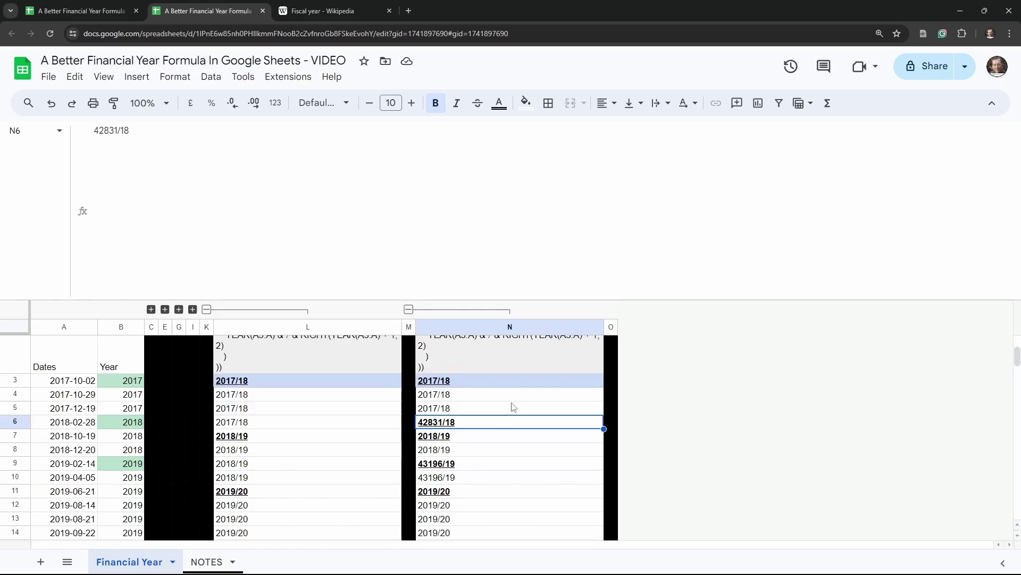
left_click(494, 384)
Wrap the DATE expression in TEXT(…, "YYYY-MM-DD") and commit N3.
left_click(109, 225)
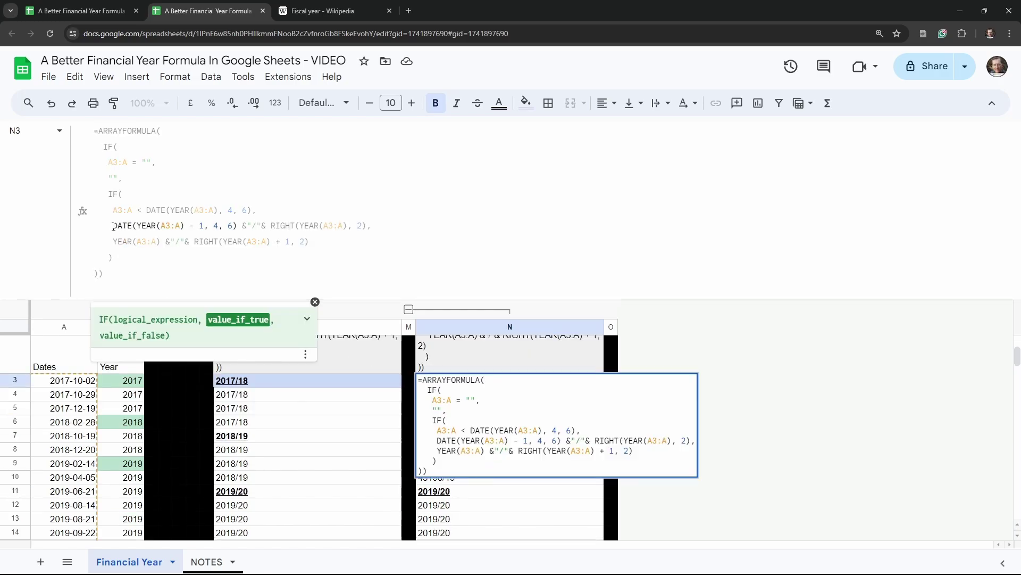
type("TEXT")
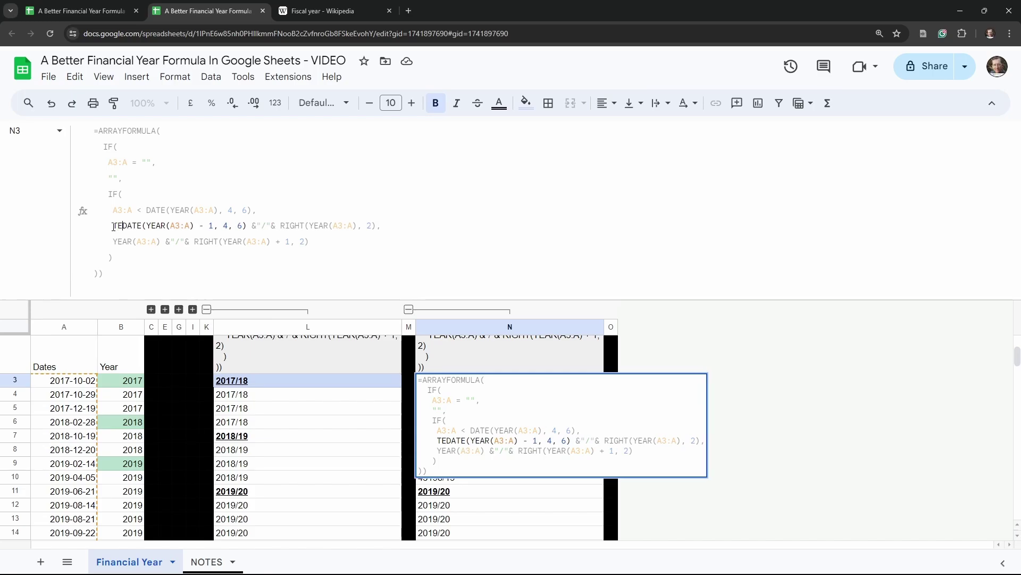
type("(")
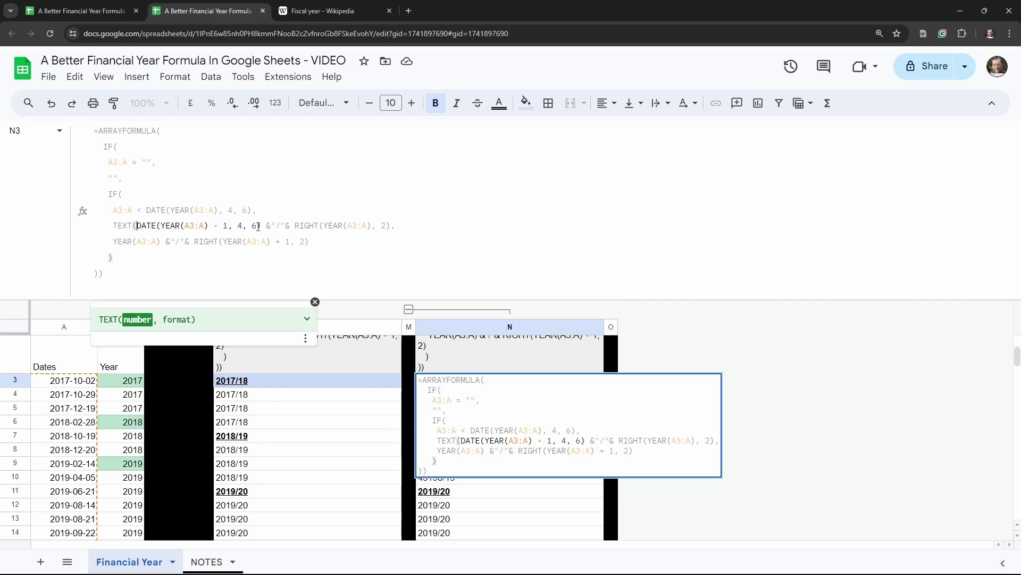
left_click(259, 226)
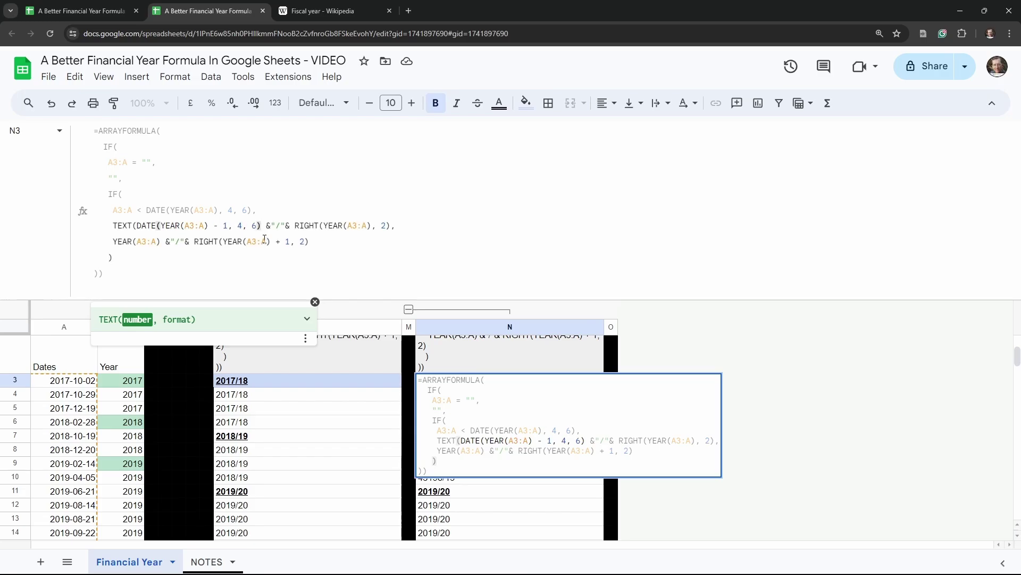
type(", ")
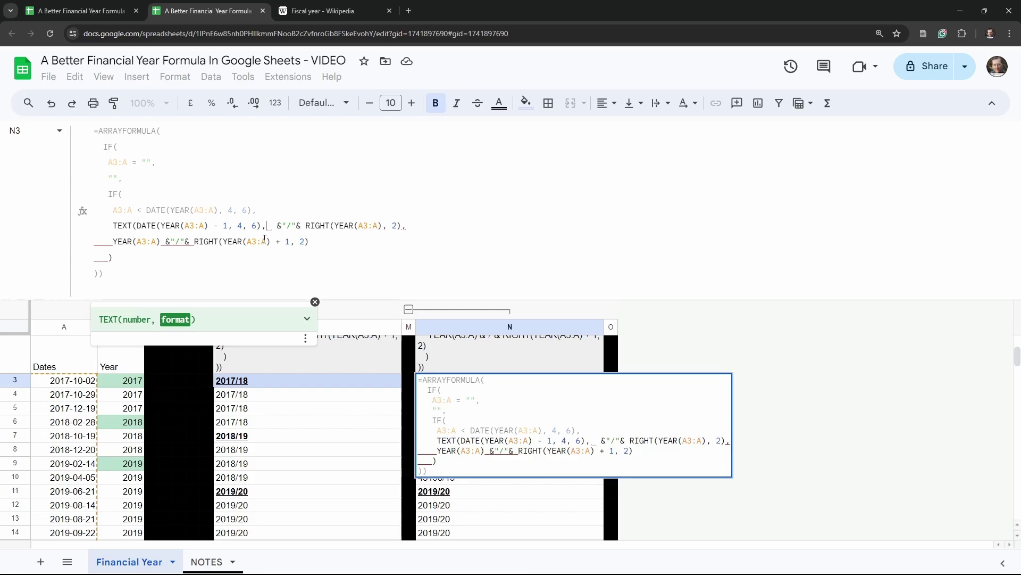
type("\"\"")
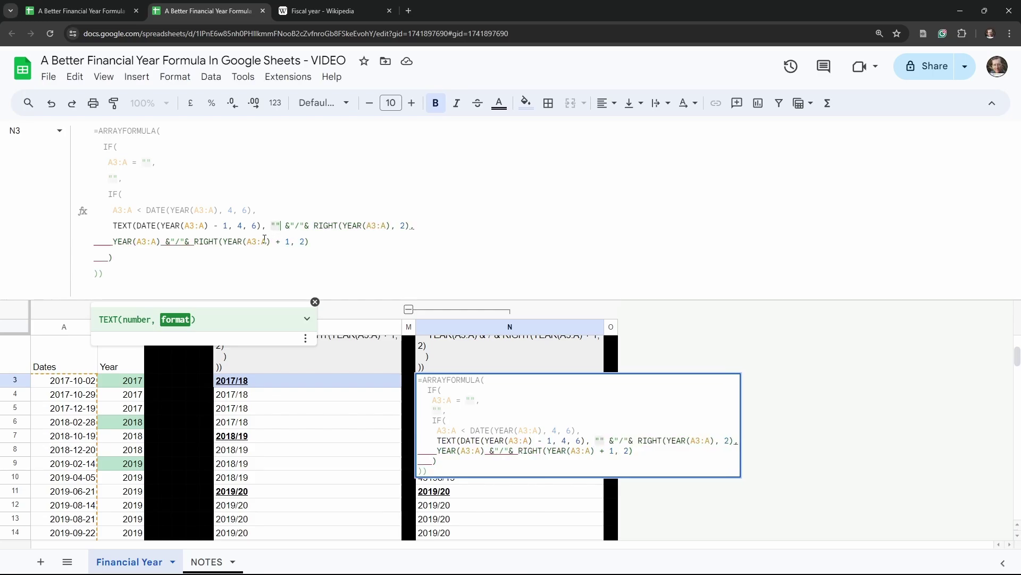
type(")")
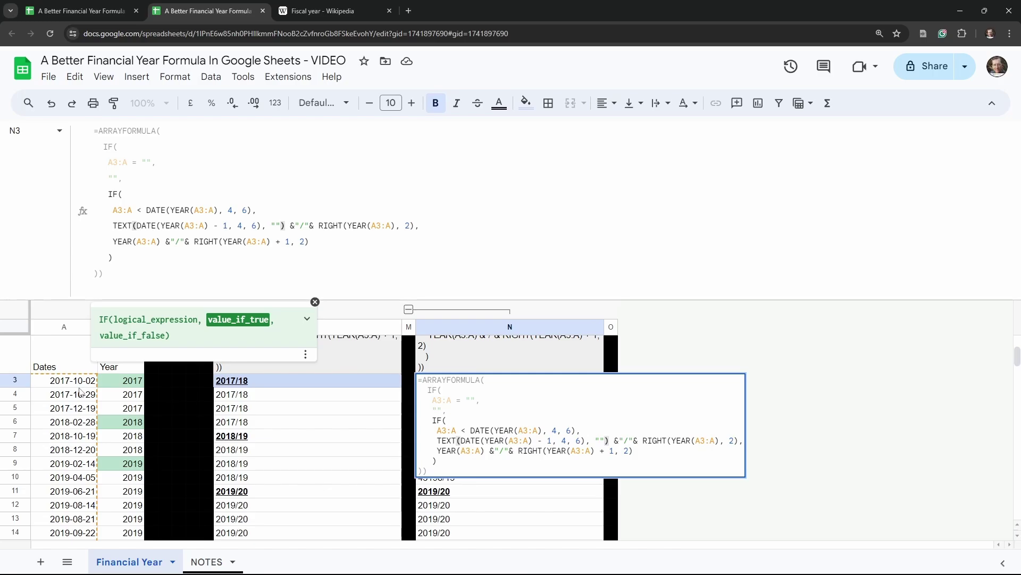
left_click(277, 232)
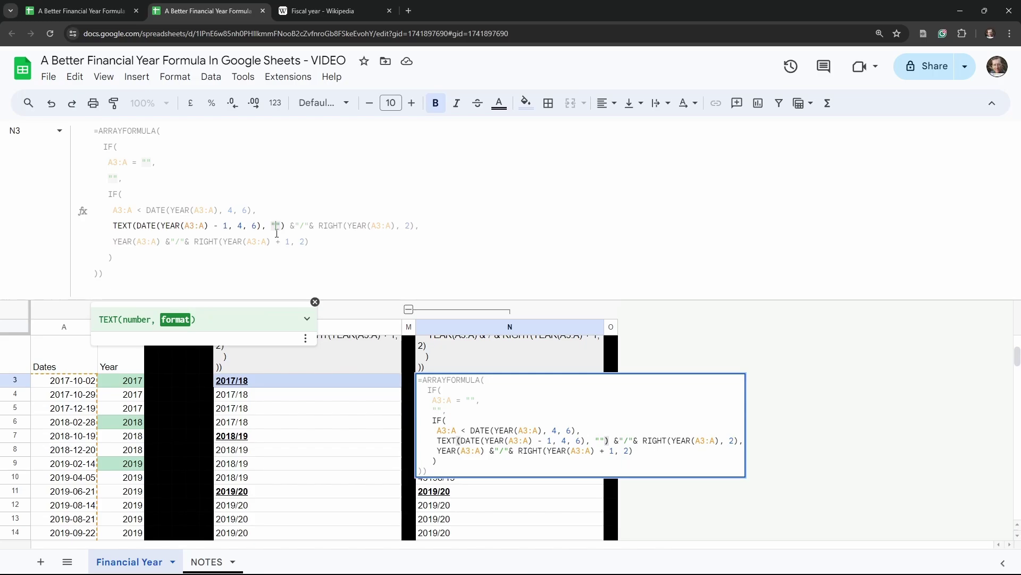
type("YYY")
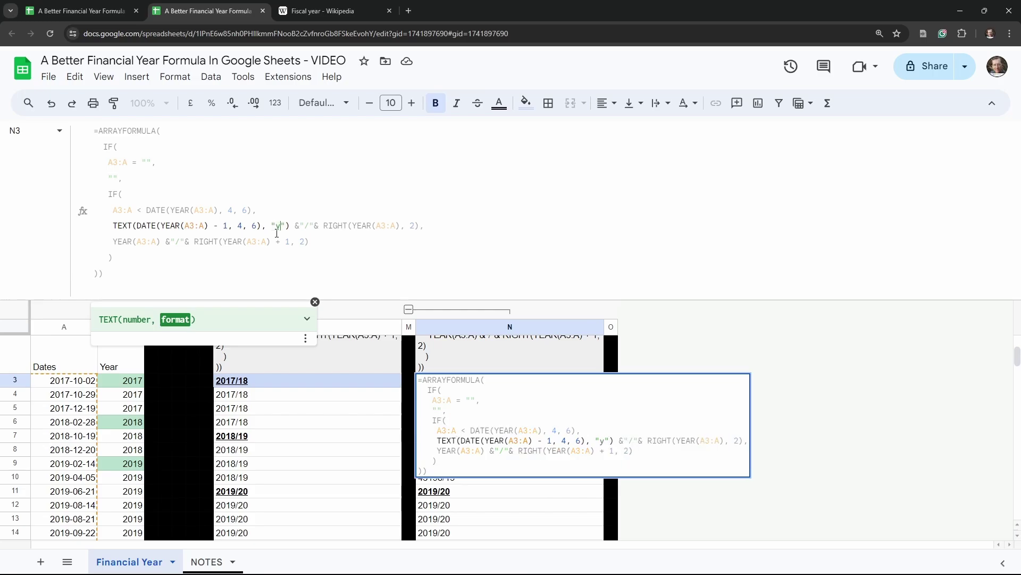
type("Y")
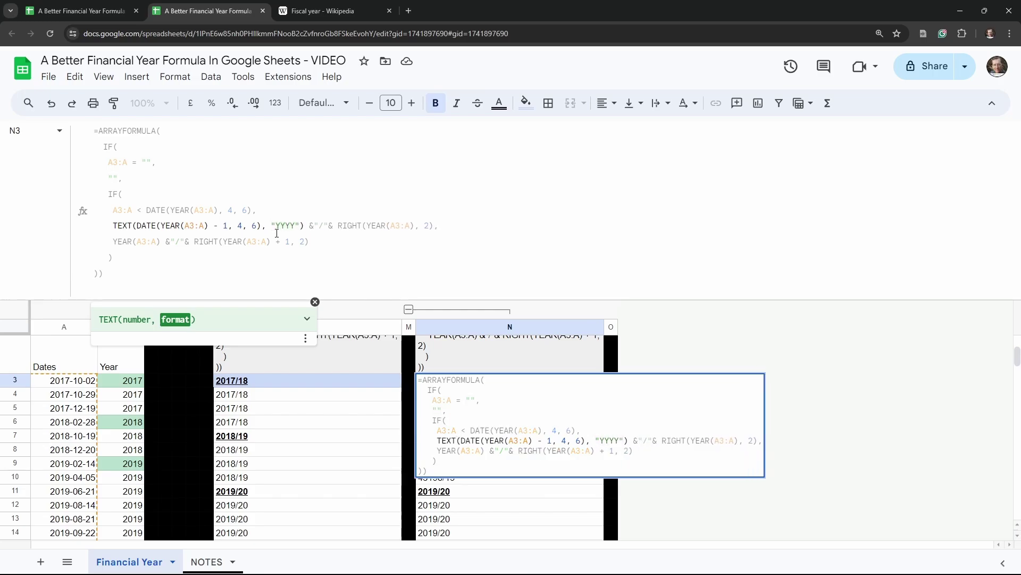
type("-")
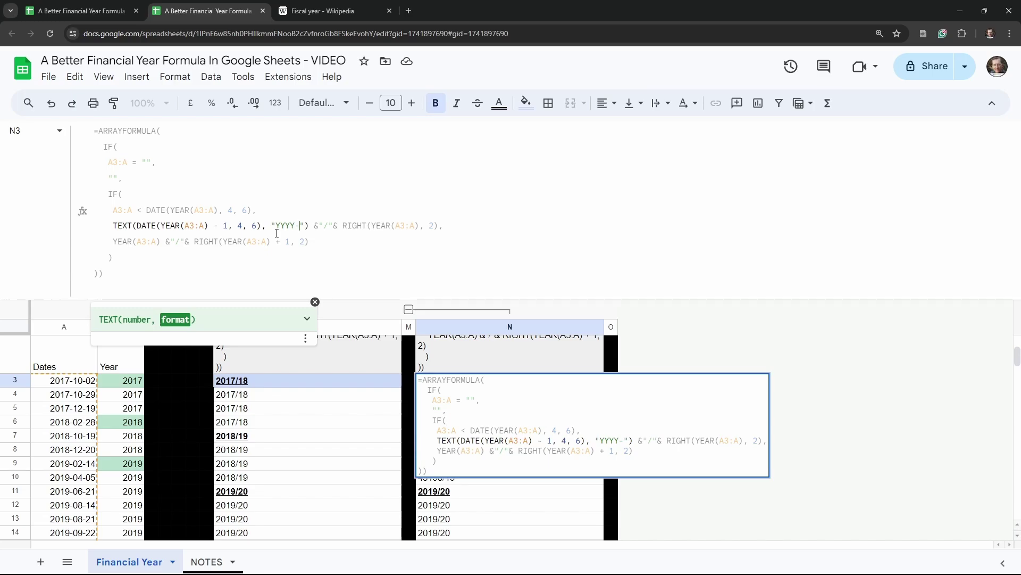
type("MM")
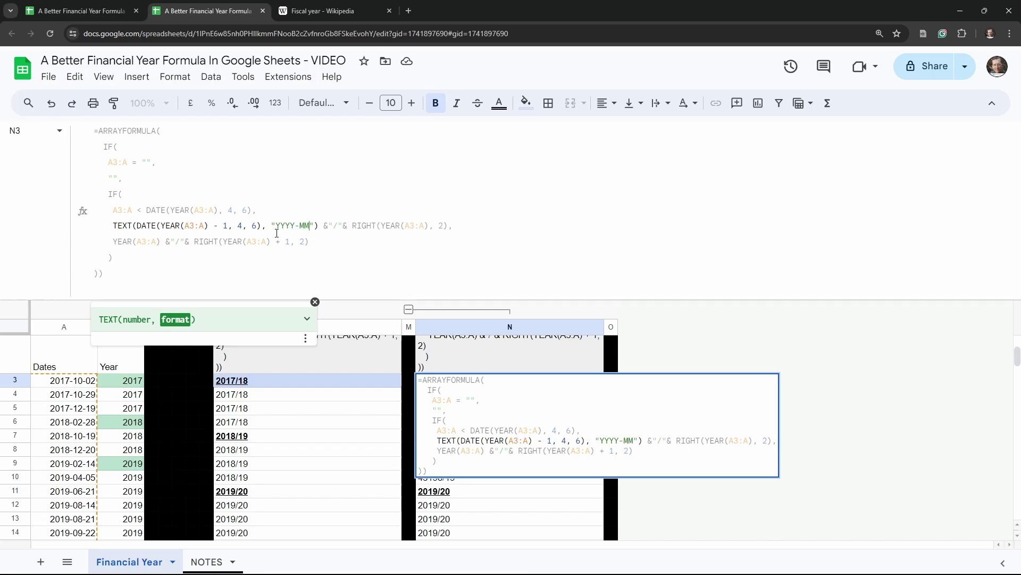
type("-")
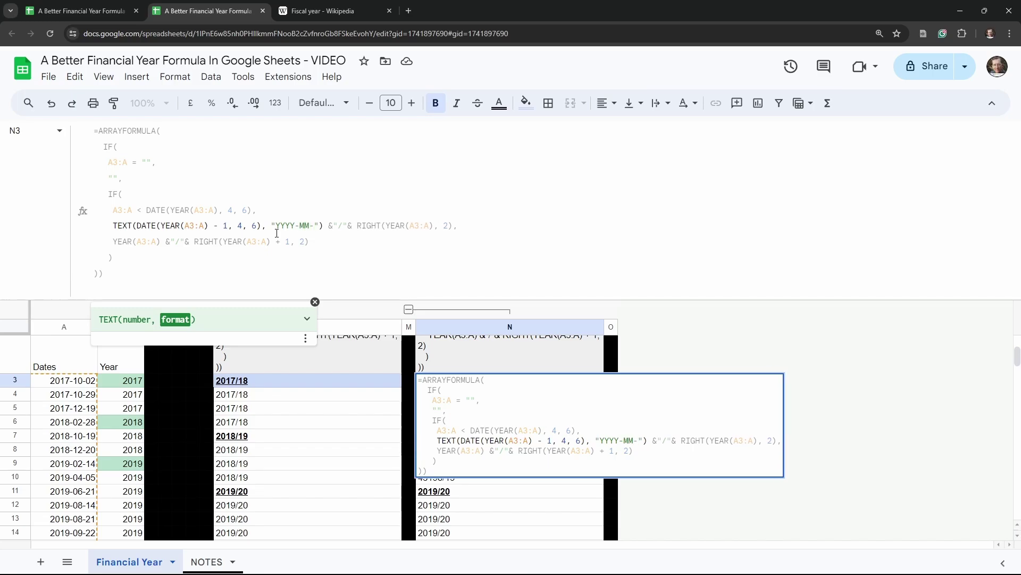
type("DD")
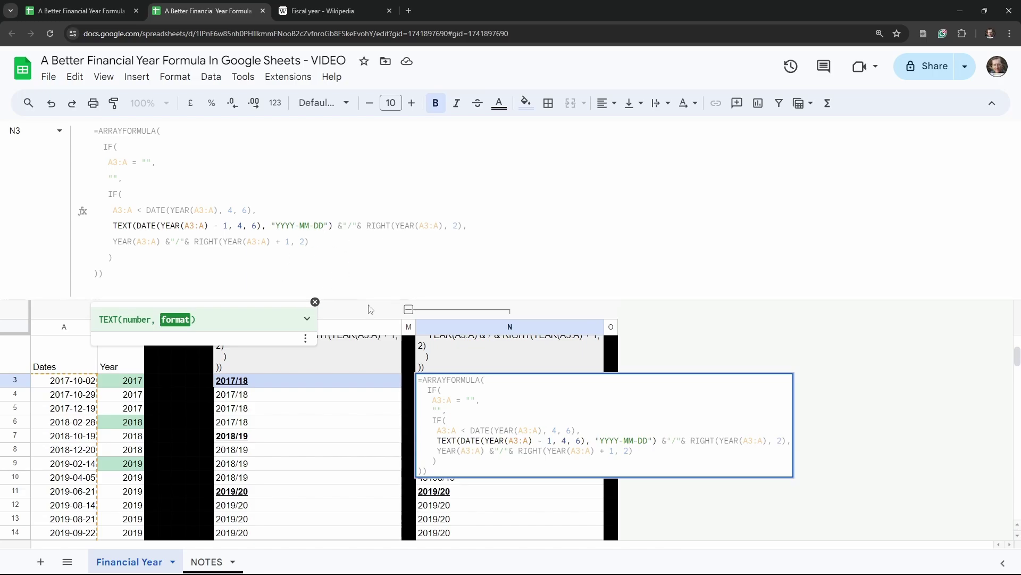
key("Tab")
scroll(489, 378, "down", 3)
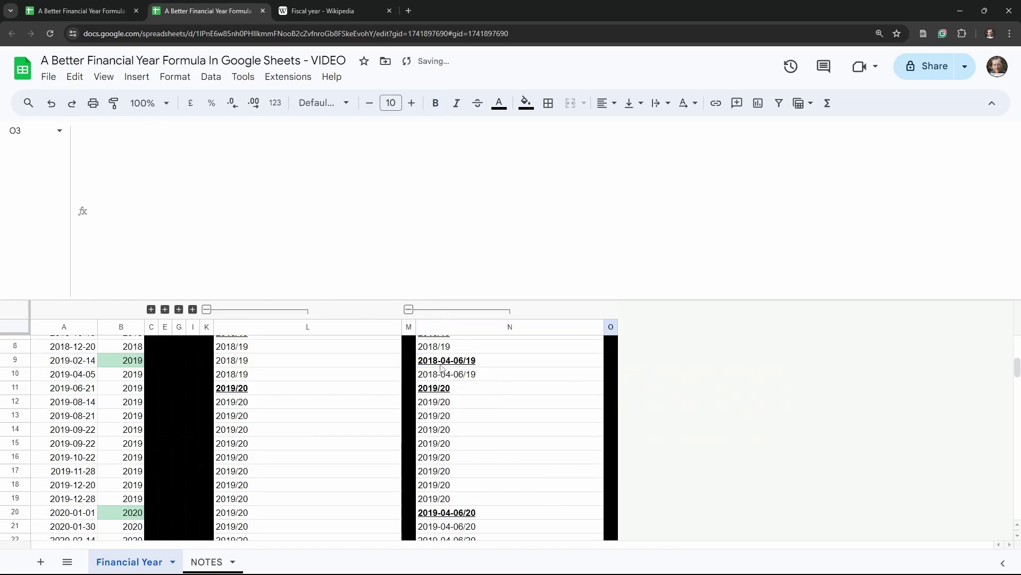
Return to N3 and put its ARRAYFORMULA into edit mode in the formula bar.
scroll(449, 378, "up", 3)
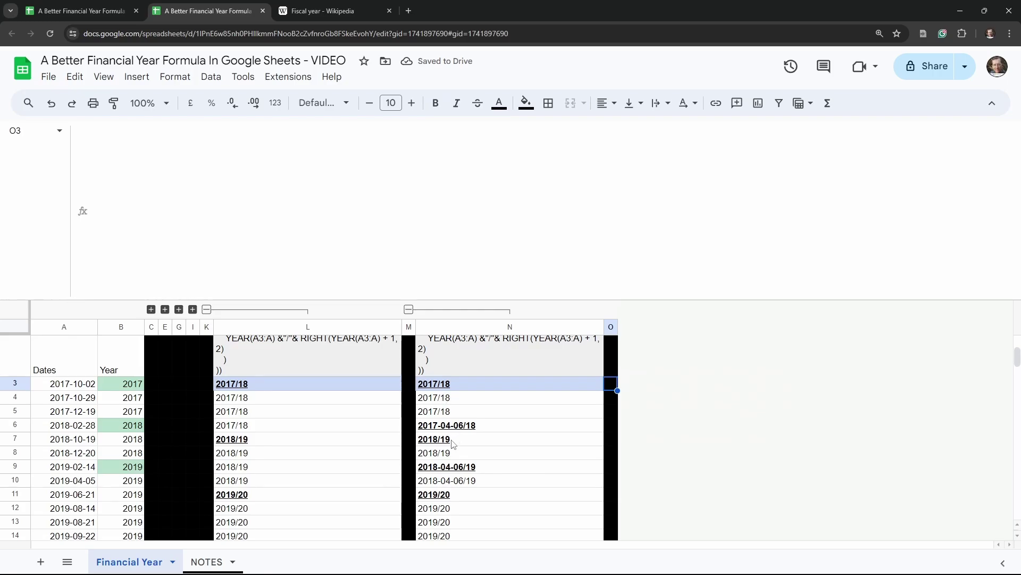
left_click(456, 385)
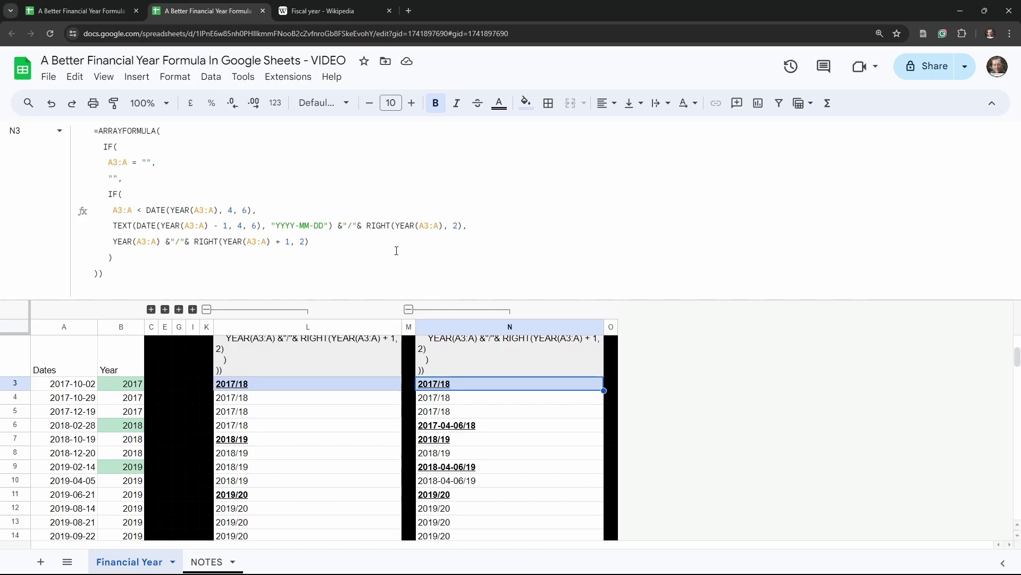
left_click(397, 225)
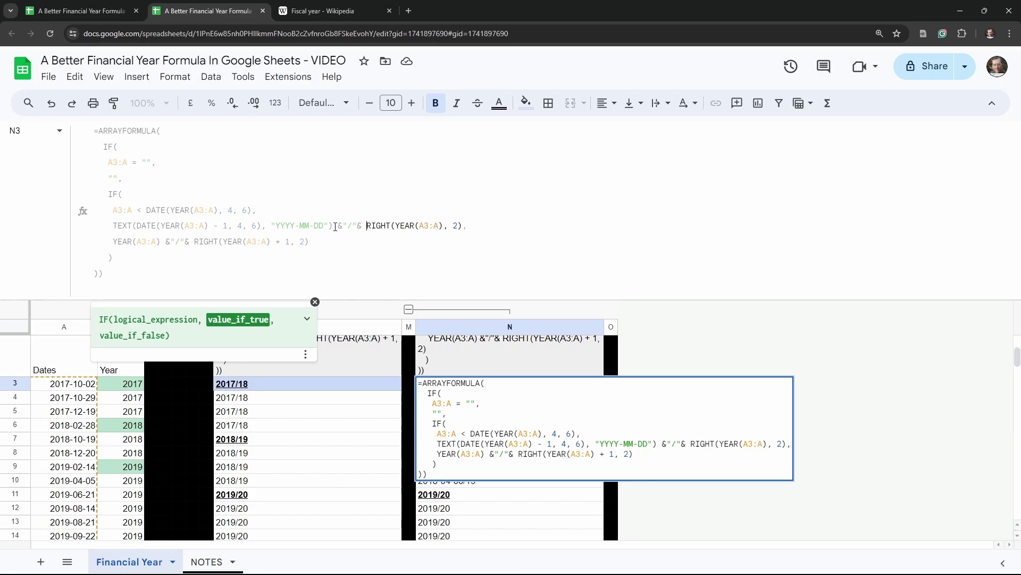
Replace the first branch's two-digit end year with a formatted DATE(…, 4, 6) - 1 end date.
left_click_drag(335, 226, 112, 225)
key("ctrl+c")
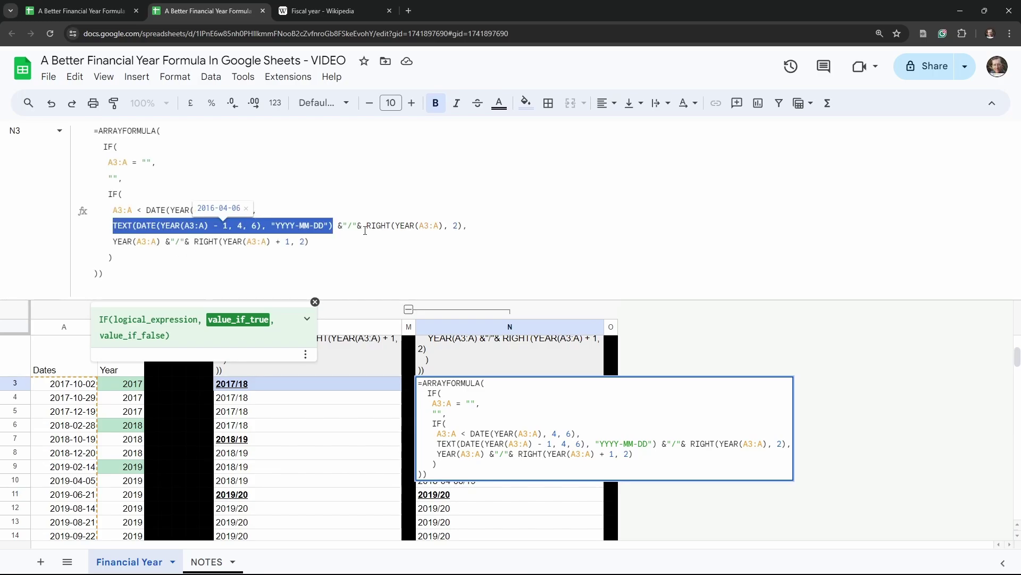
left_click_drag(366, 226, 465, 223)
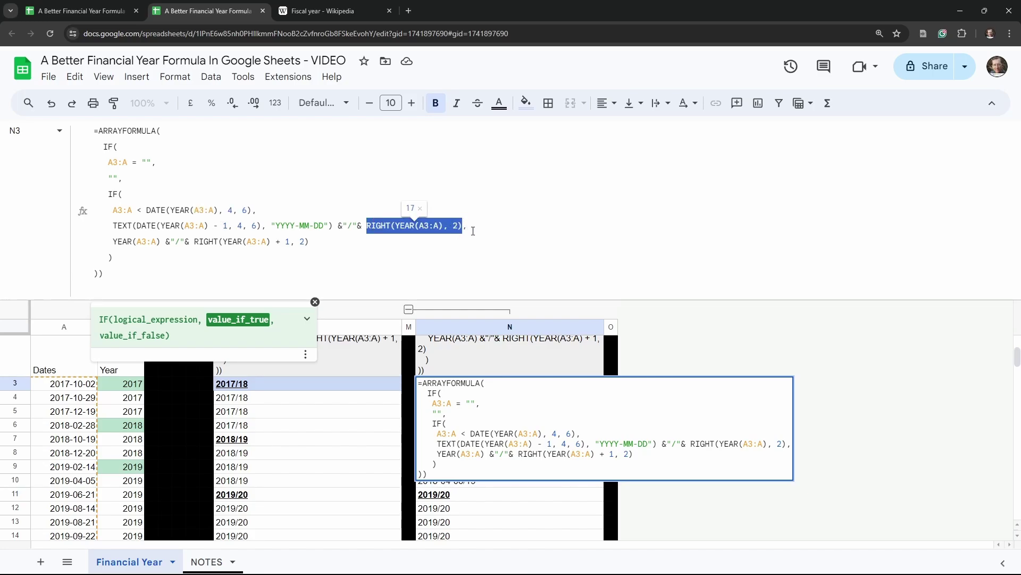
key("ctrl+v")
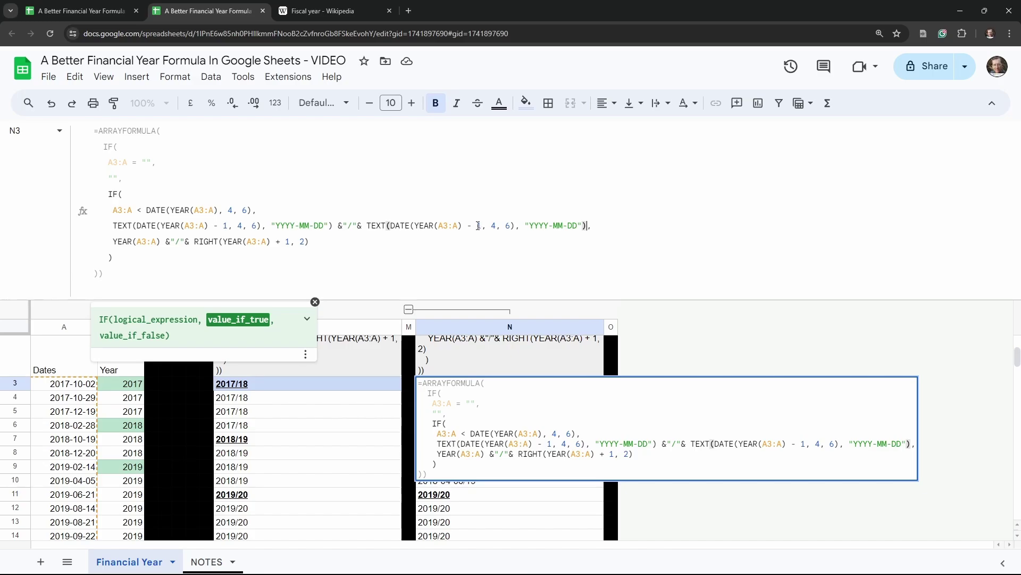
left_click_drag(481, 226, 461, 226)
key("BackSpace")
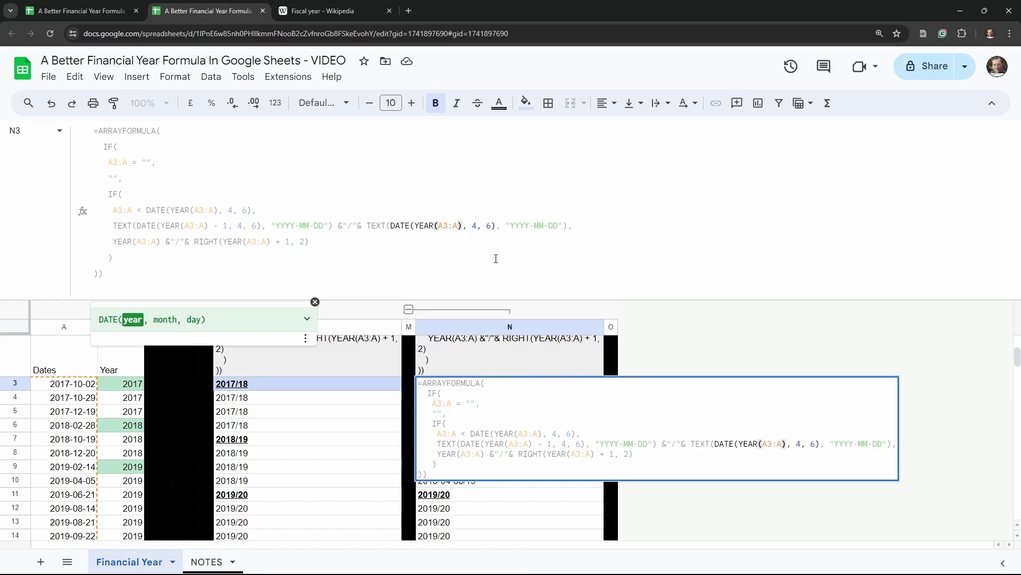
key("Right")
key("Right")
key("Right")
key("Right")
key("Right")
key("Right")
key("Right")
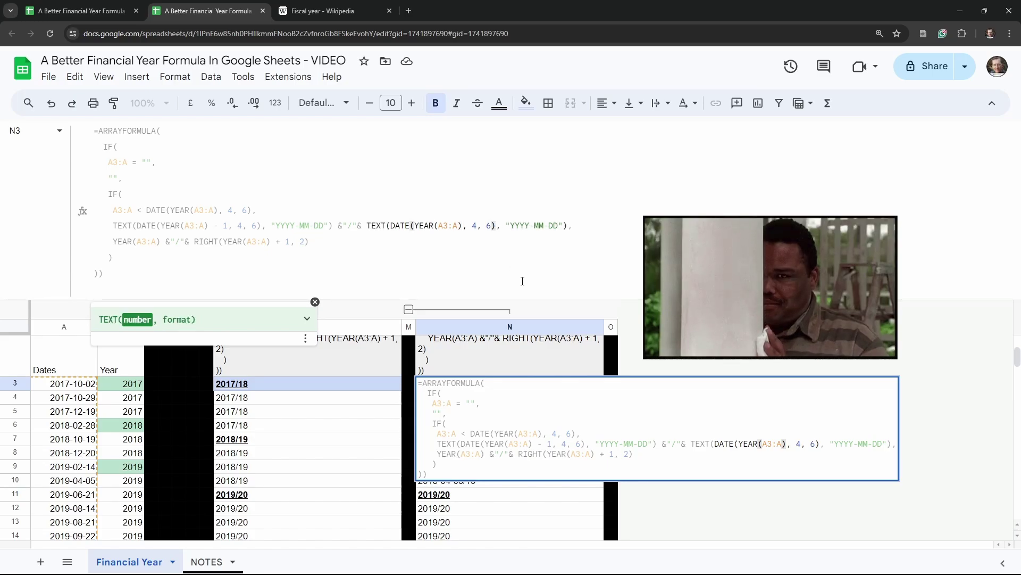
type("-1")
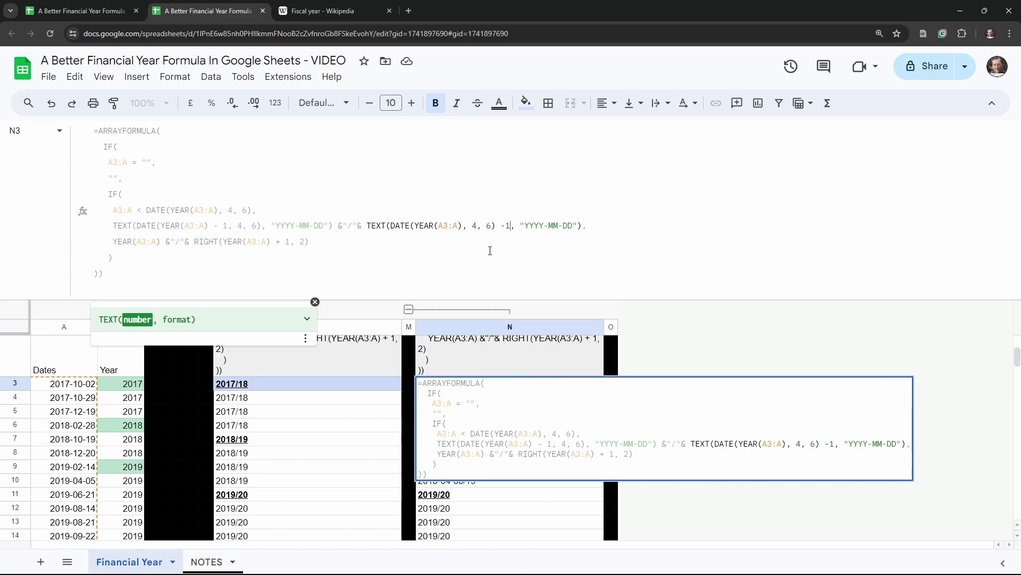
key("Left")
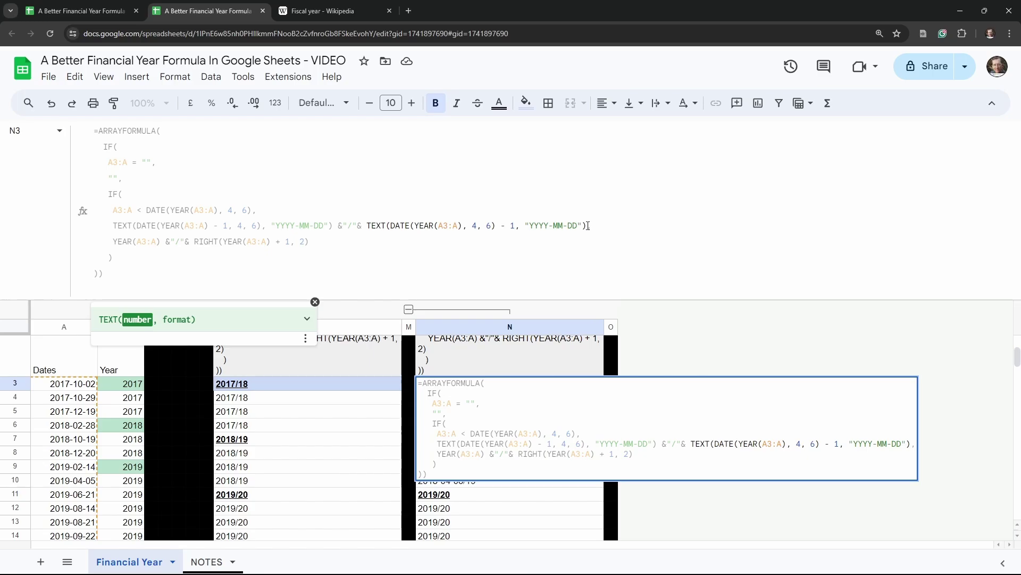
Copy the date-range line over the other branch and drop its start-year -1.
left_click_drag(588, 226, 128, 234)
key("ctrl+c")
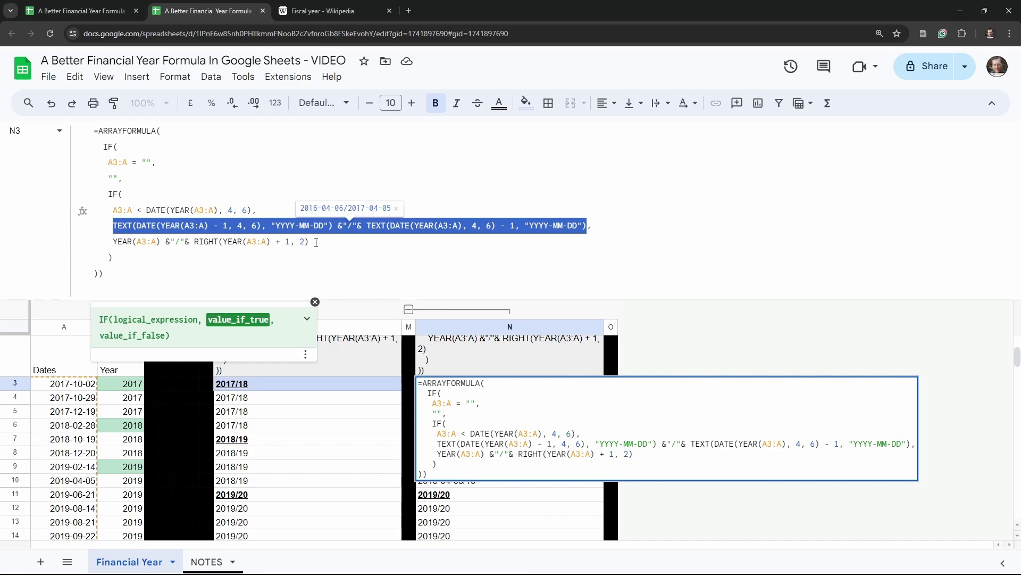
left_click_drag(310, 241, 112, 241)
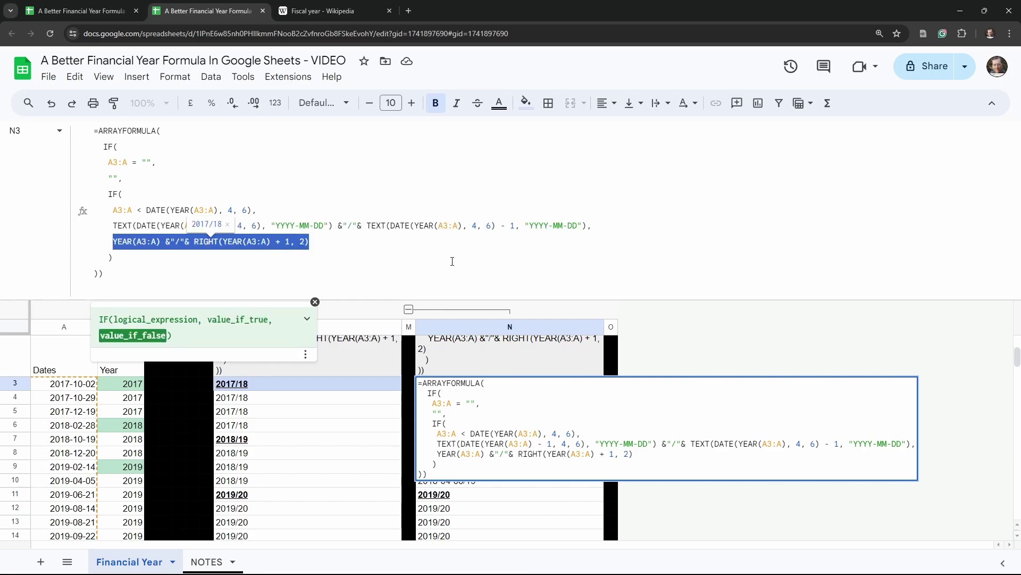
key("ctrl+v")
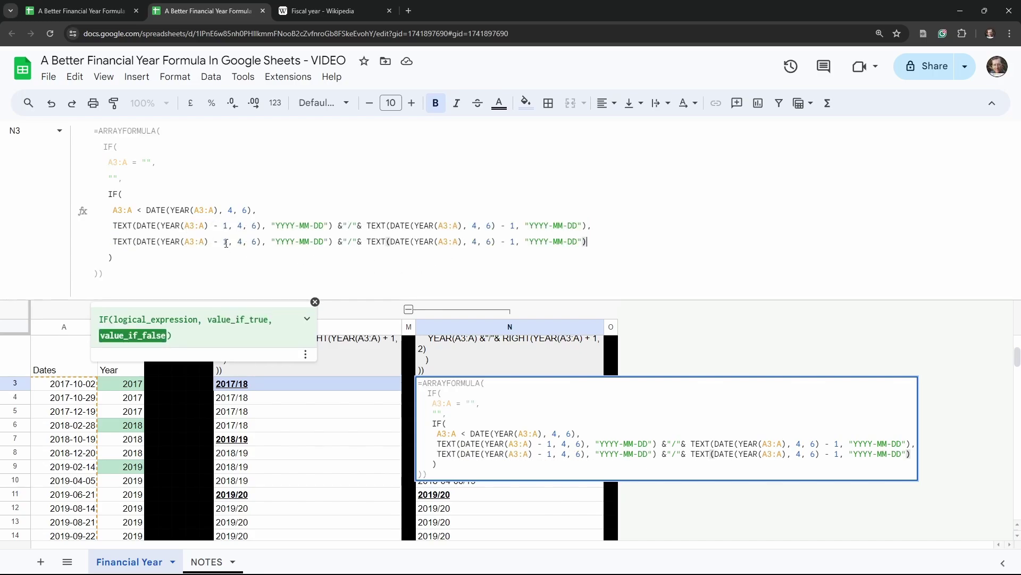
left_click_drag(228, 242, 209, 242)
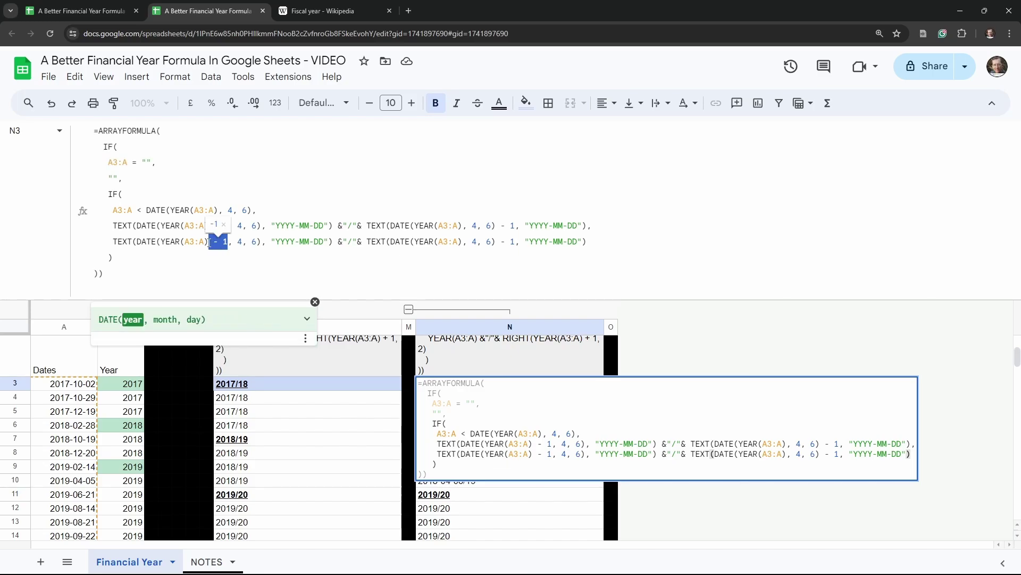
key("BackSpace")
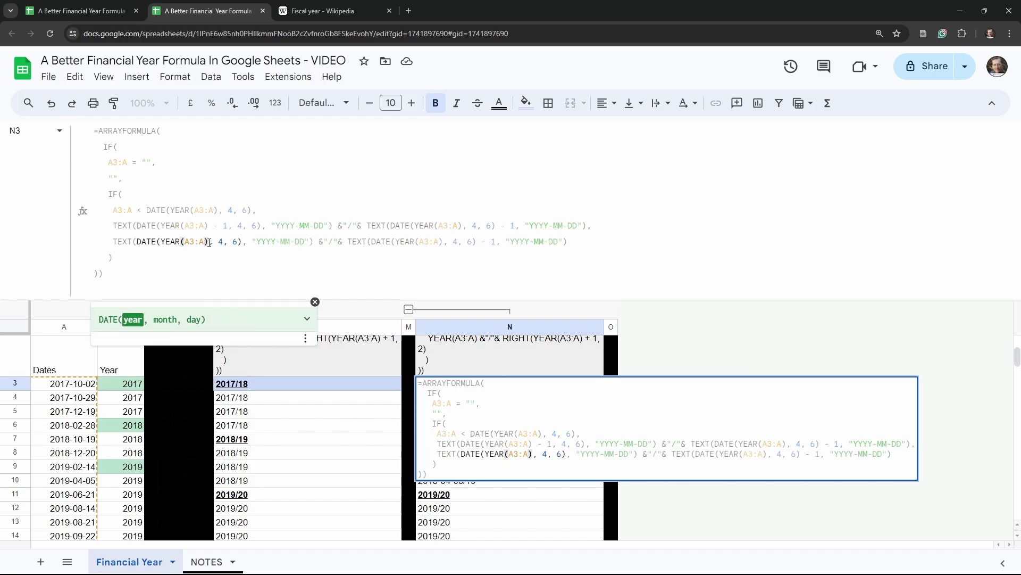
left_click(583, 243)
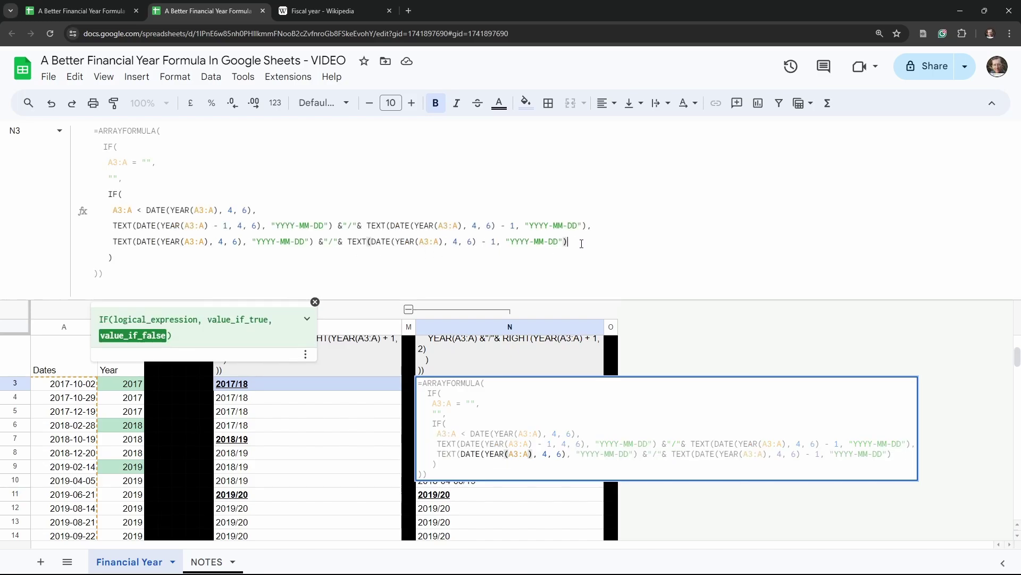
Enter the N3 date-range formula and reselect N3 to view it.
key("Tab")
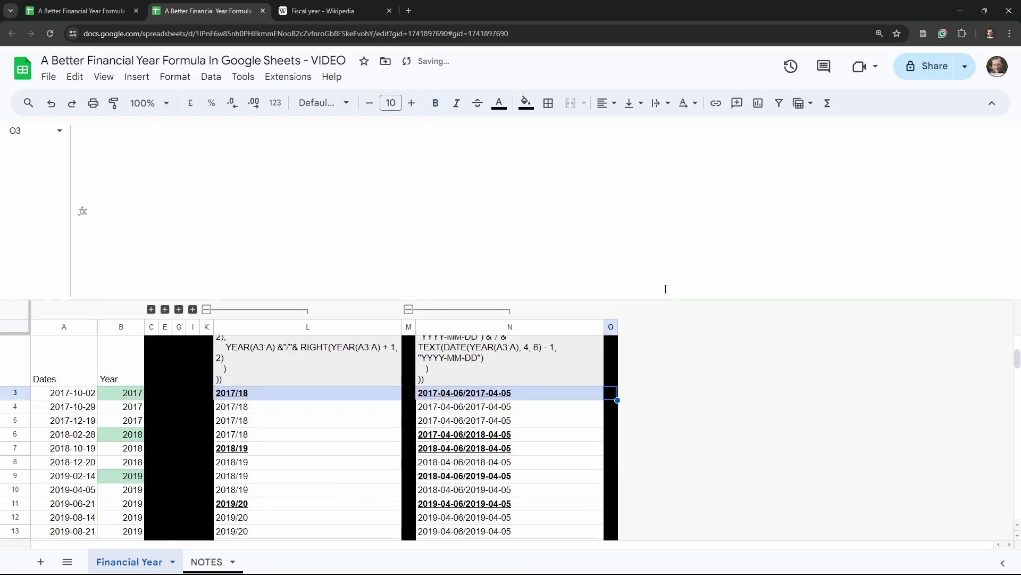
scroll(519, 439, "down", 1)
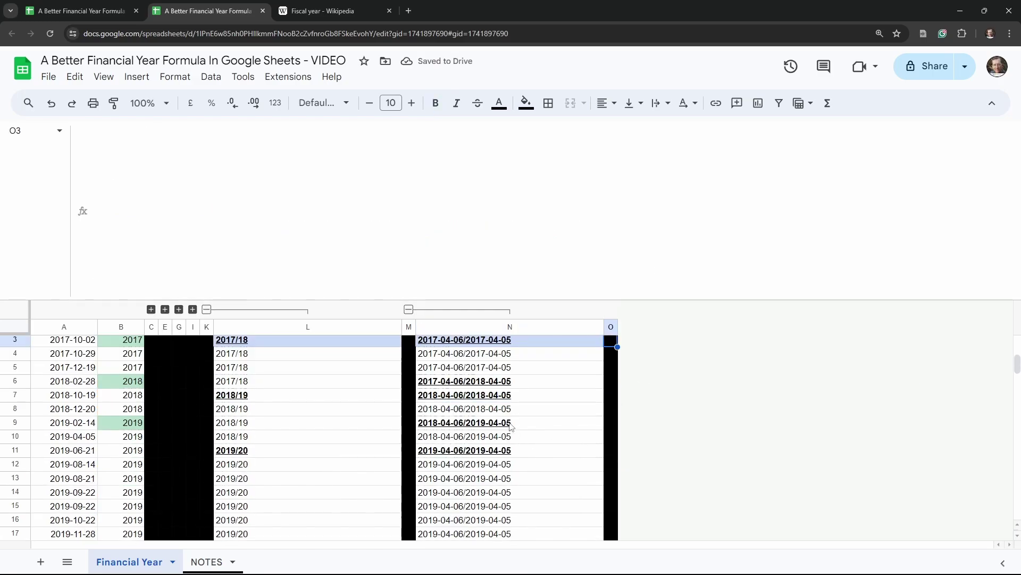
left_click(448, 343)
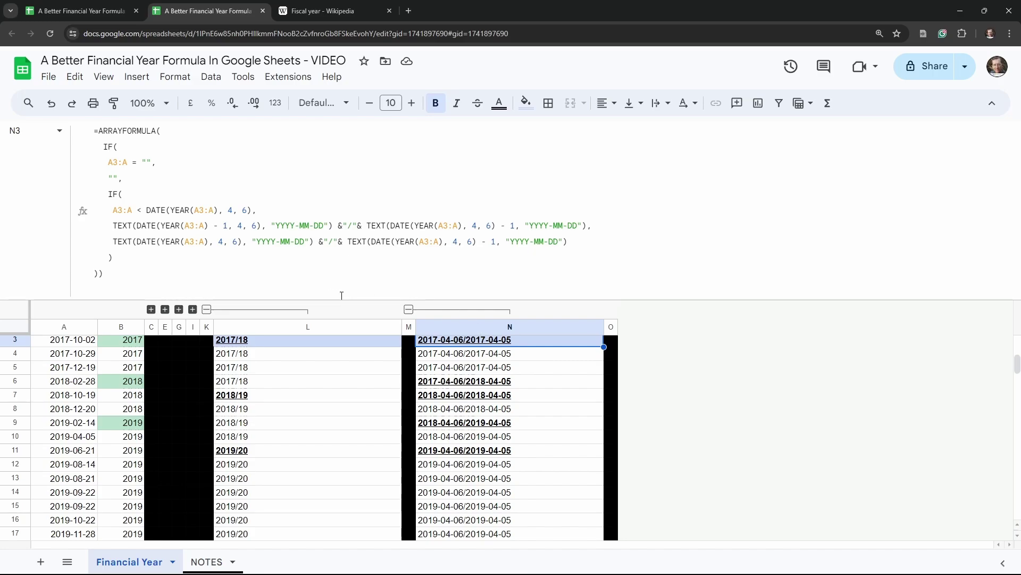
Add + 1 to the final end date's YEAR(A3:A), giving ranges like 2017-04-06/2018-04-05.
left_click(447, 241)
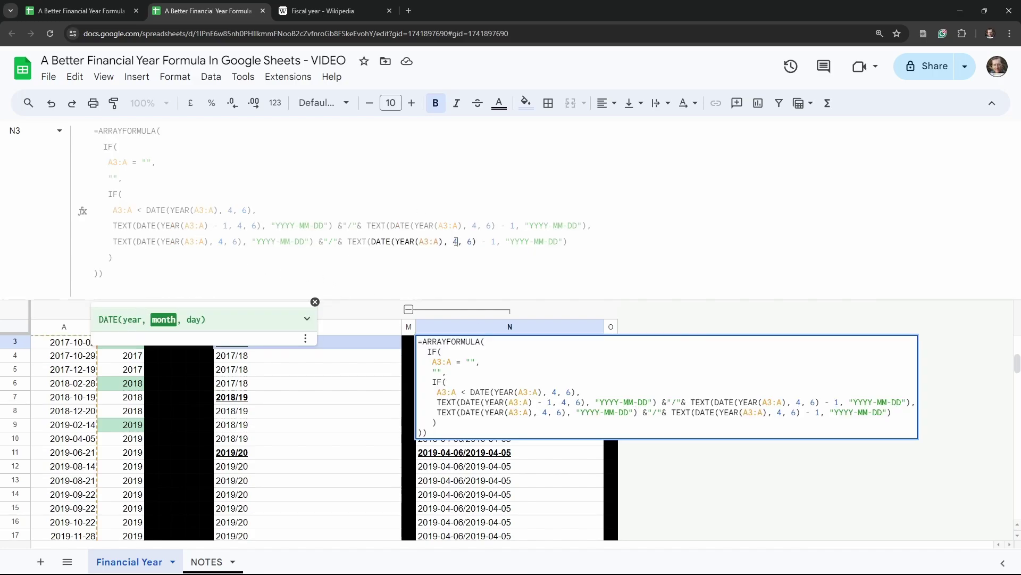
key("Left")
key("Left")
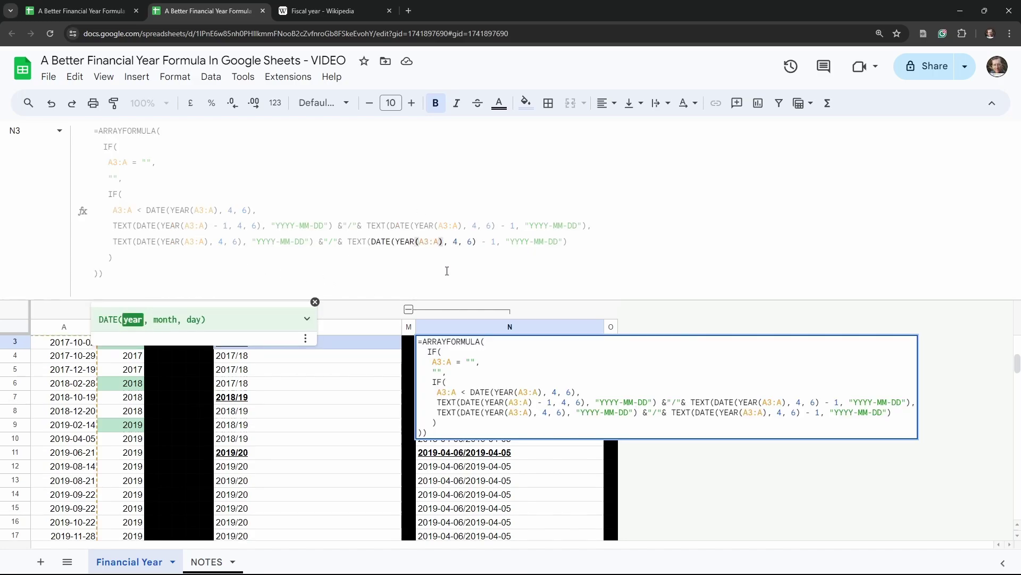
type("+ ")
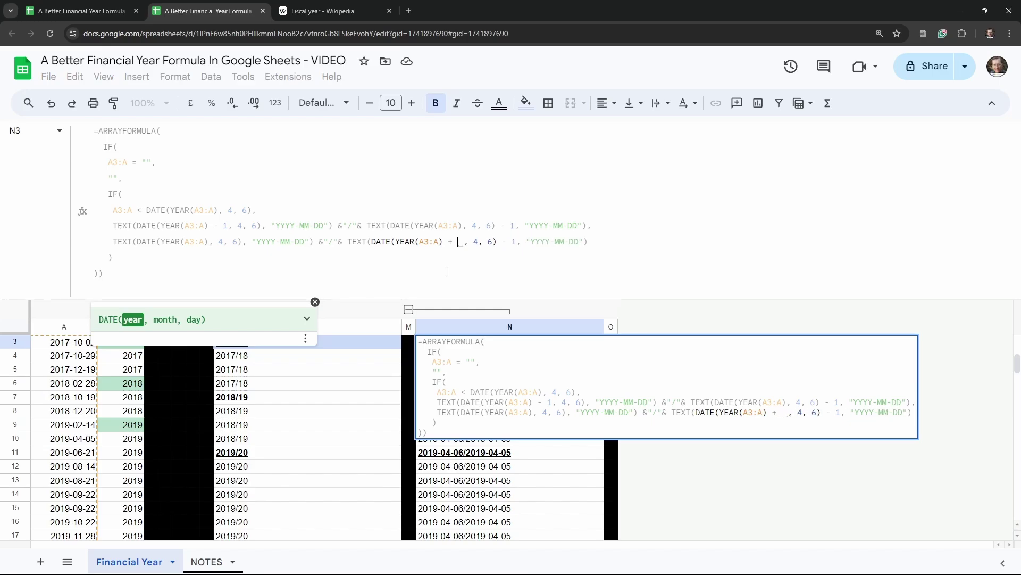
type("1")
key("Tab")
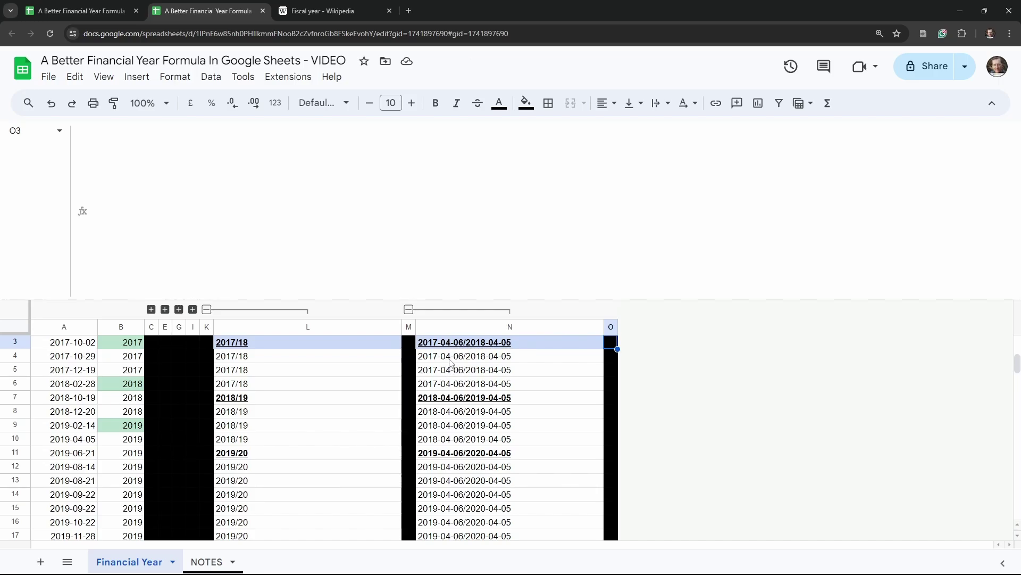
left_click(469, 361)
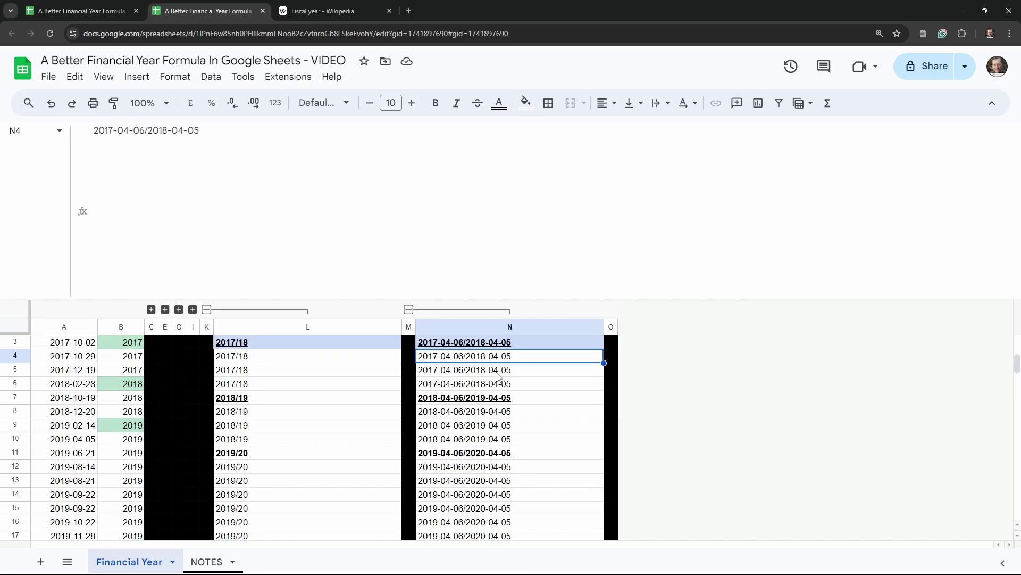
scroll(472, 391, "down", 1)
scroll(472, 392, "up", 1)
left_click(448, 387)
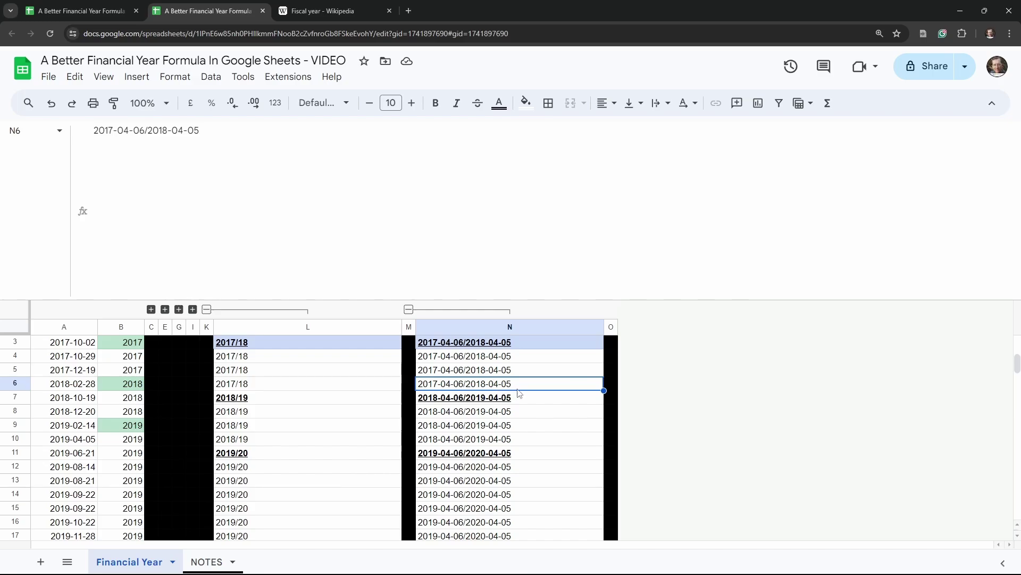
scroll(520, 392, "down", 1)
scroll(520, 393, "up", 1)
scroll(521, 393, "down", 5)
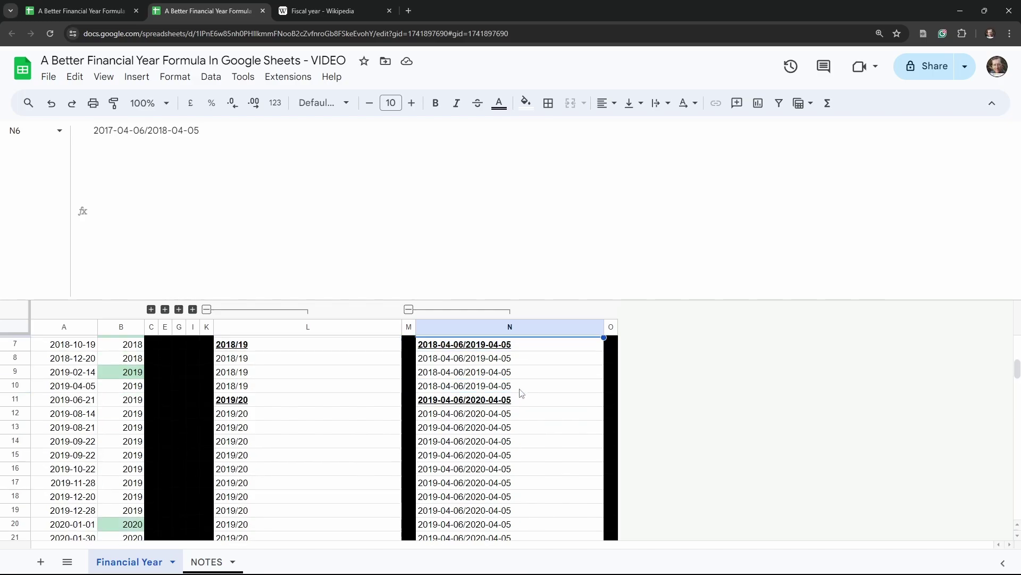
scroll(521, 392, "down", 4)
Expand the J, H, F and D column groups, shrink the formula bar to one line, and select F6.
scroll(520, 393, "up", 10)
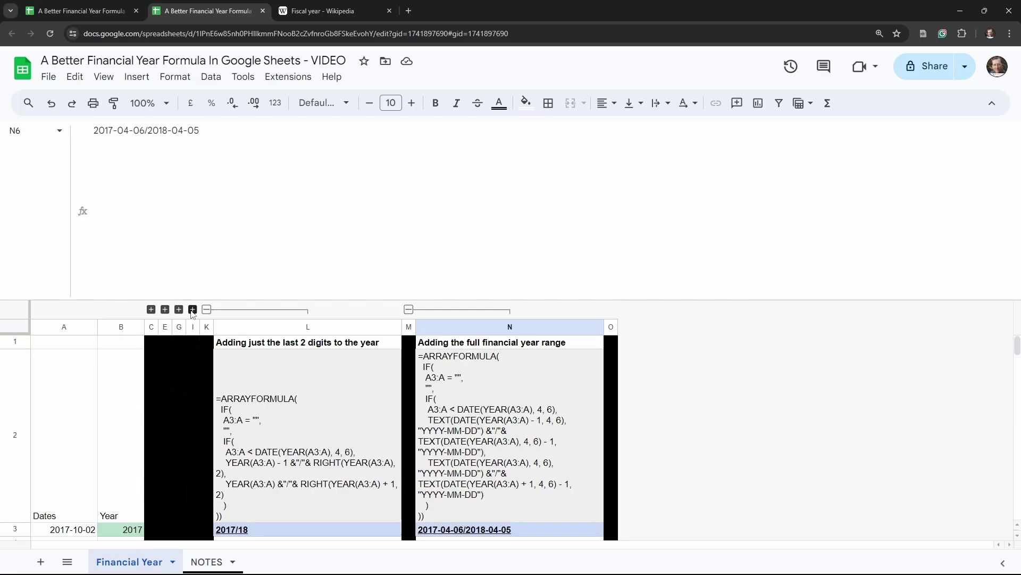
left_click(192, 309)
left_click(178, 309)
left_click(165, 309)
left_click(151, 309)
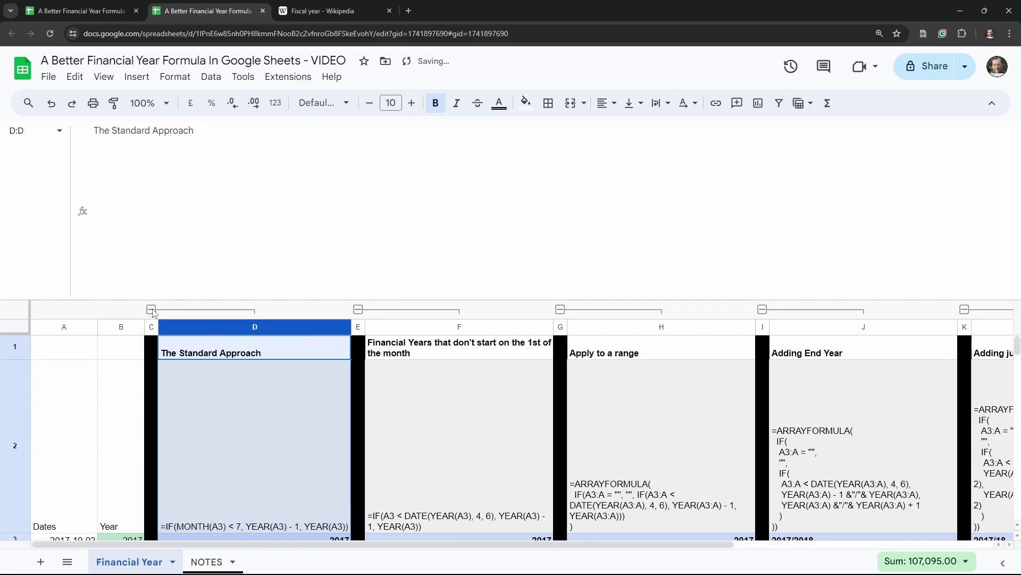
left_click_drag(324, 300, 324, 141)
left_click(453, 422)
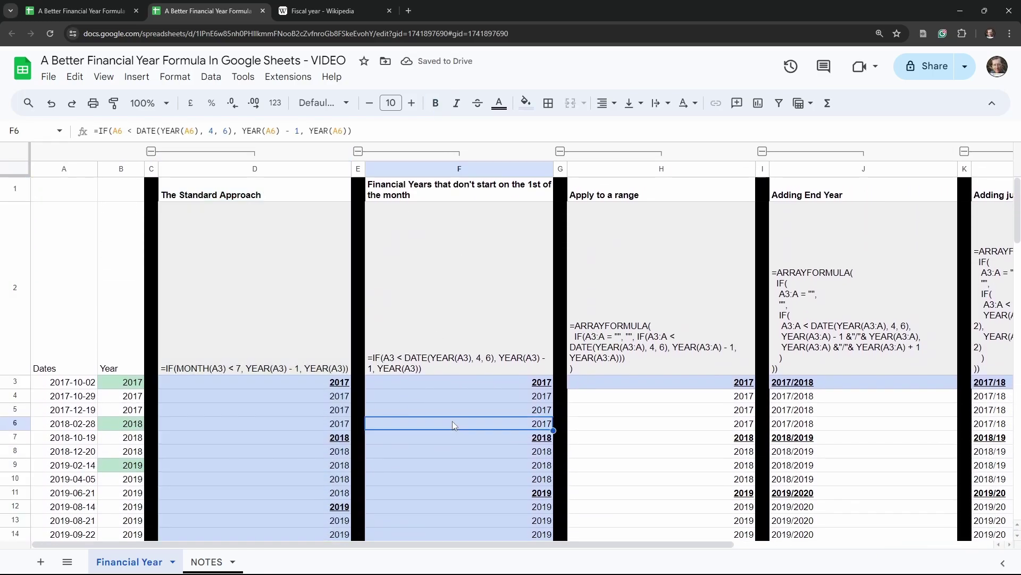